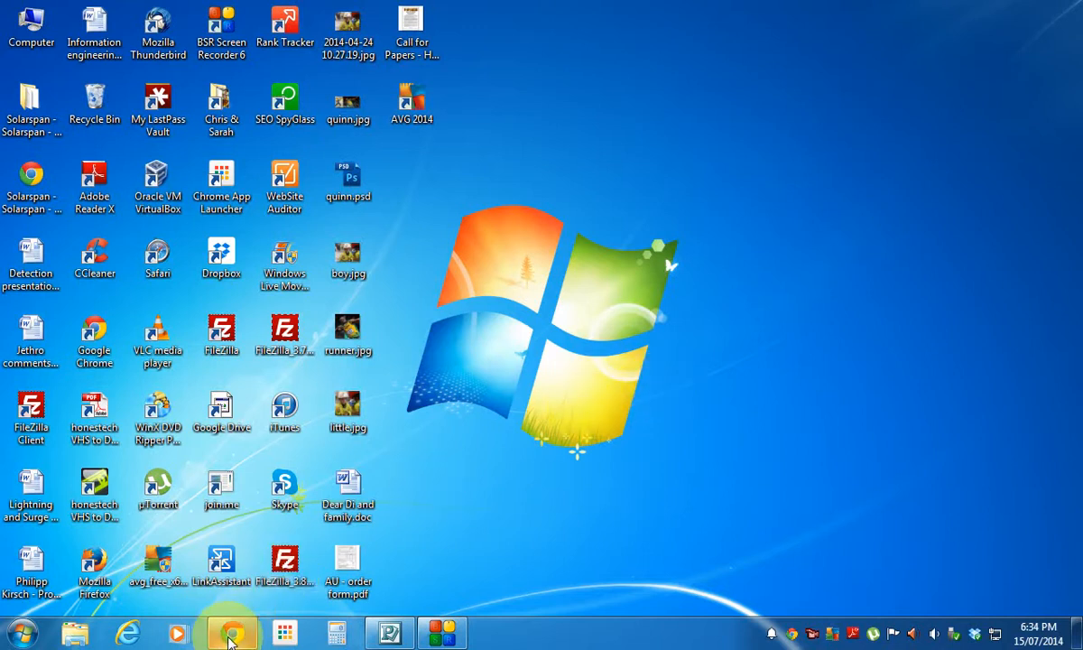
- Switch to Google Chrome and load google.com.au in a new tab
click(232, 637)
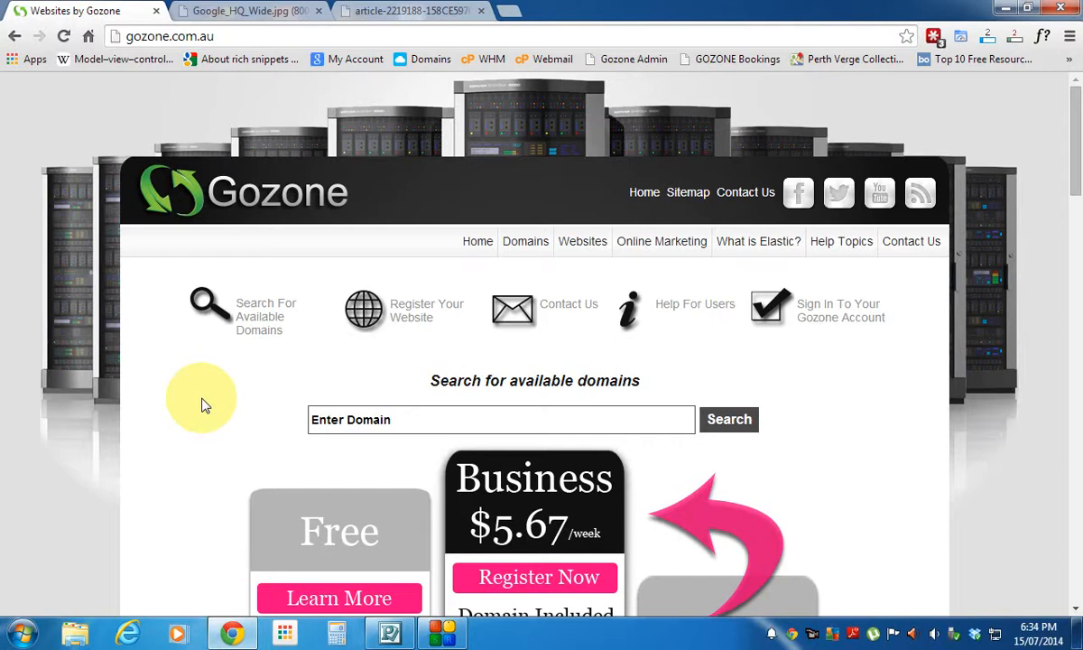
click(510, 16)
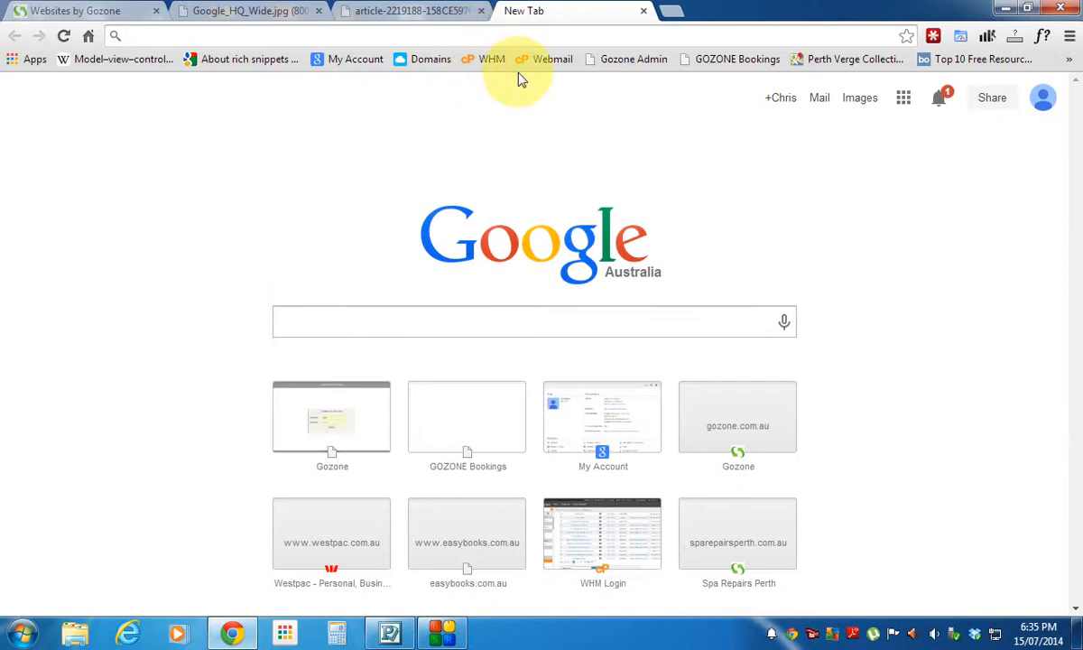
text(google.com.au)
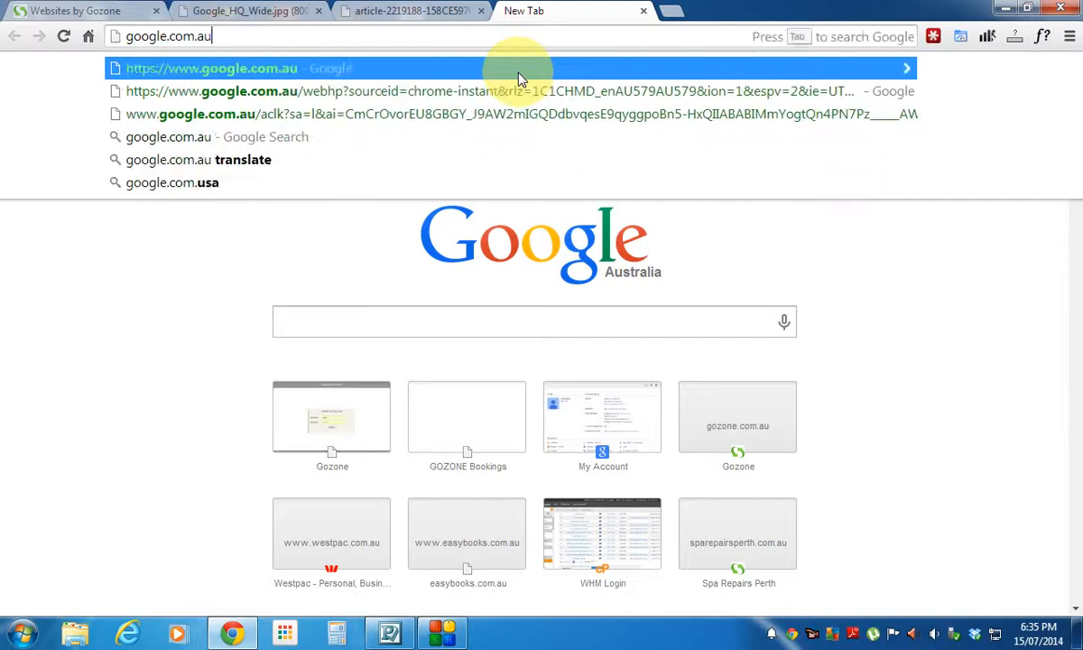
key(Return)
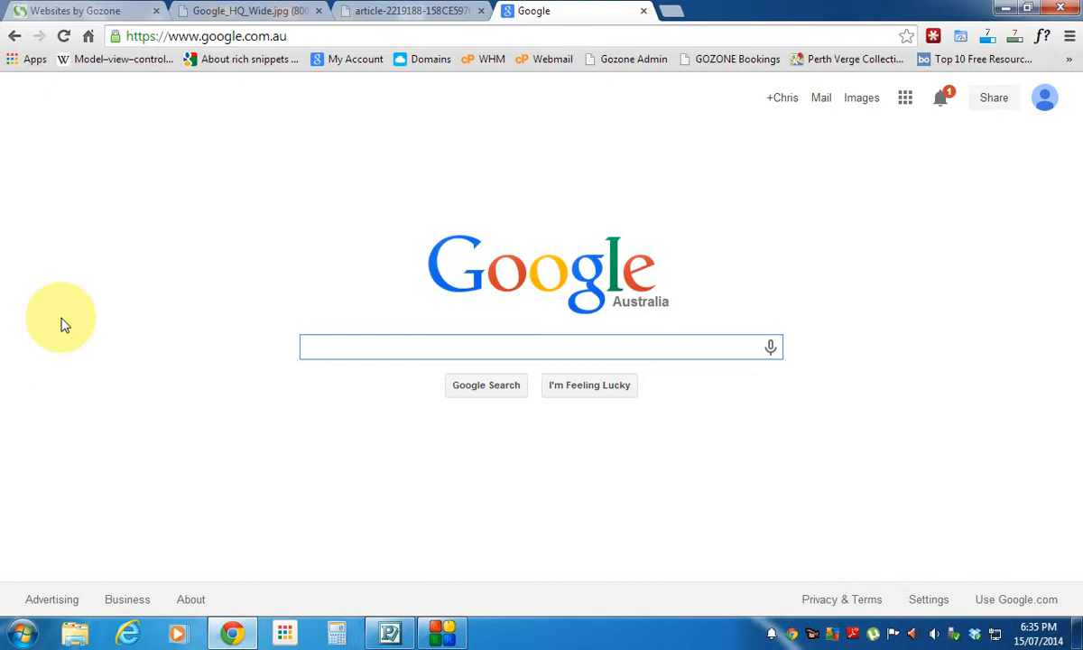
- Search Google for "cloud computing"
text(cl)
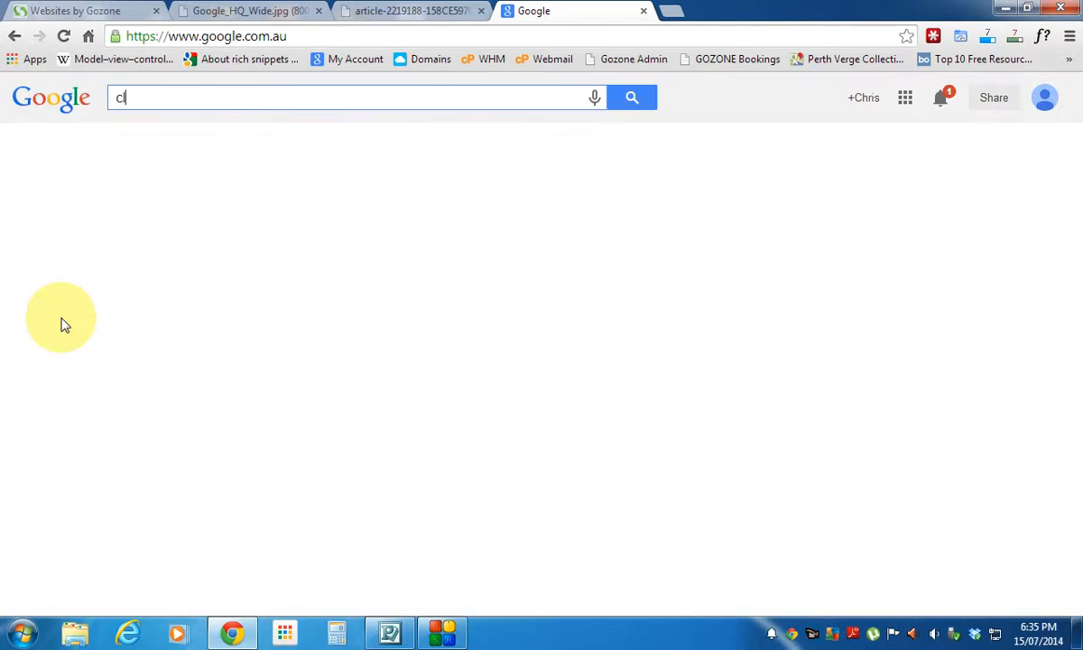
text(oud comp)
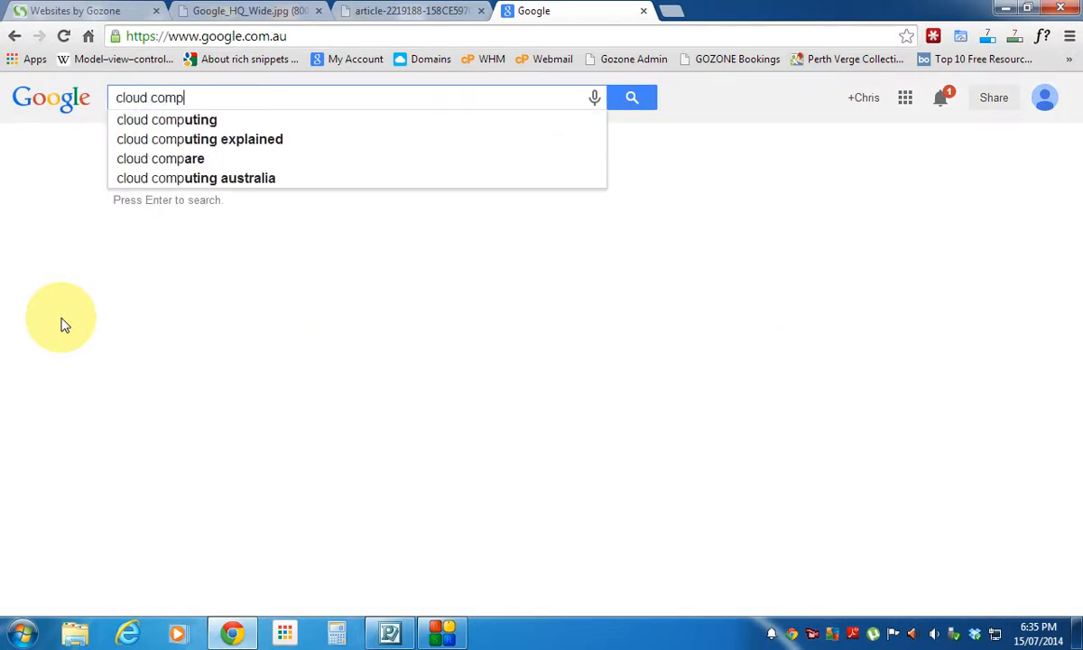
text(uting)
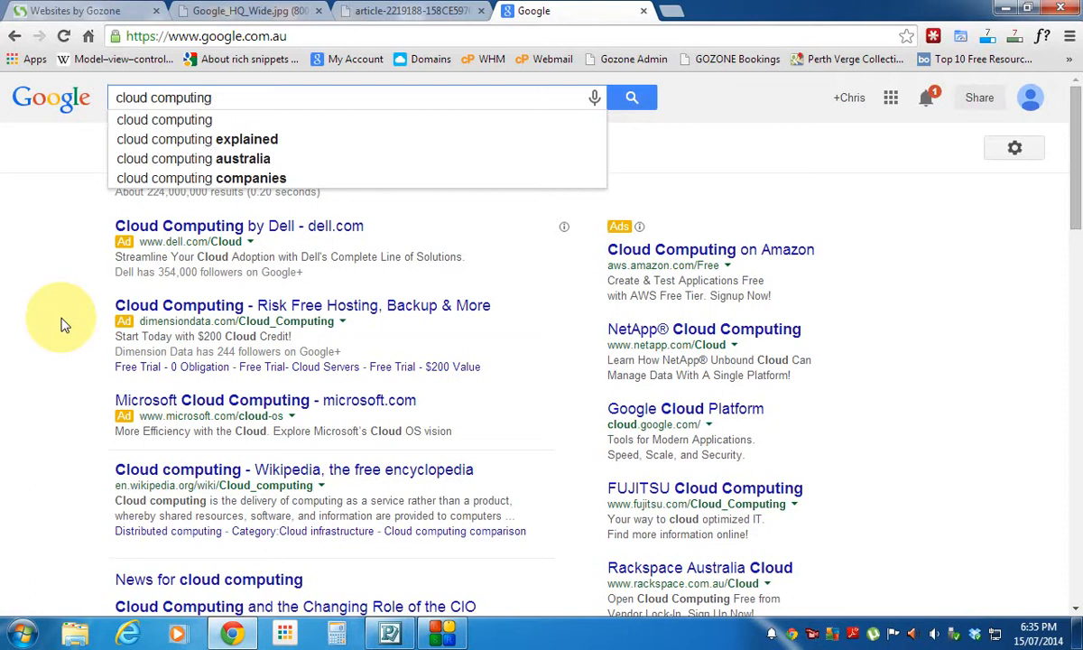
key(Return)
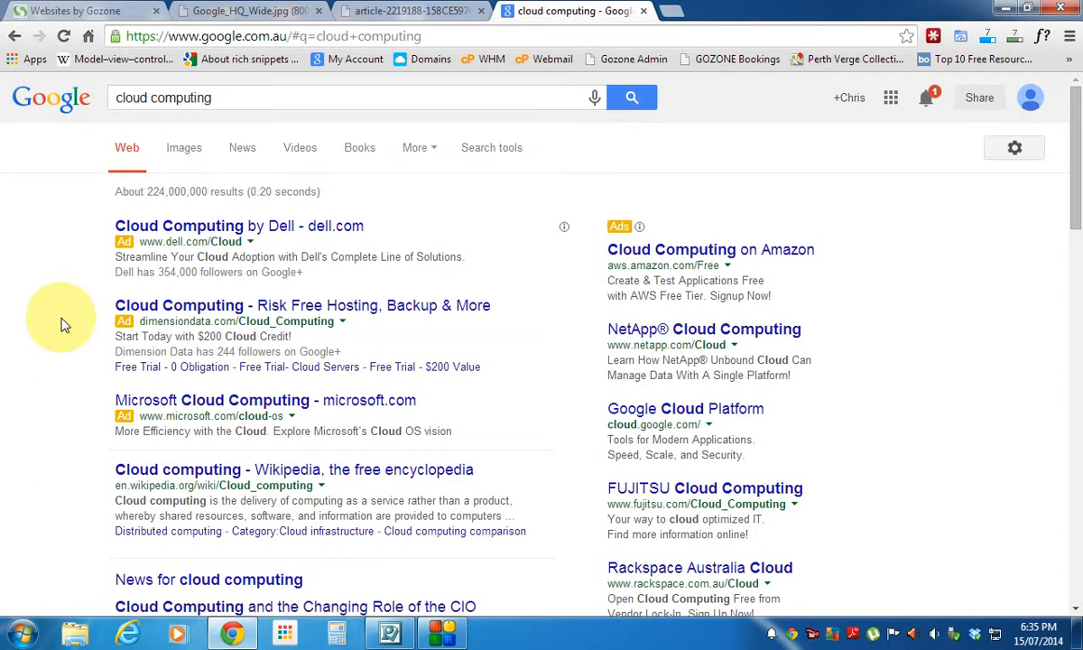
- Look through the whole cloud computing results page, including the column of paid ads
scroll(30, 336, down, 4)
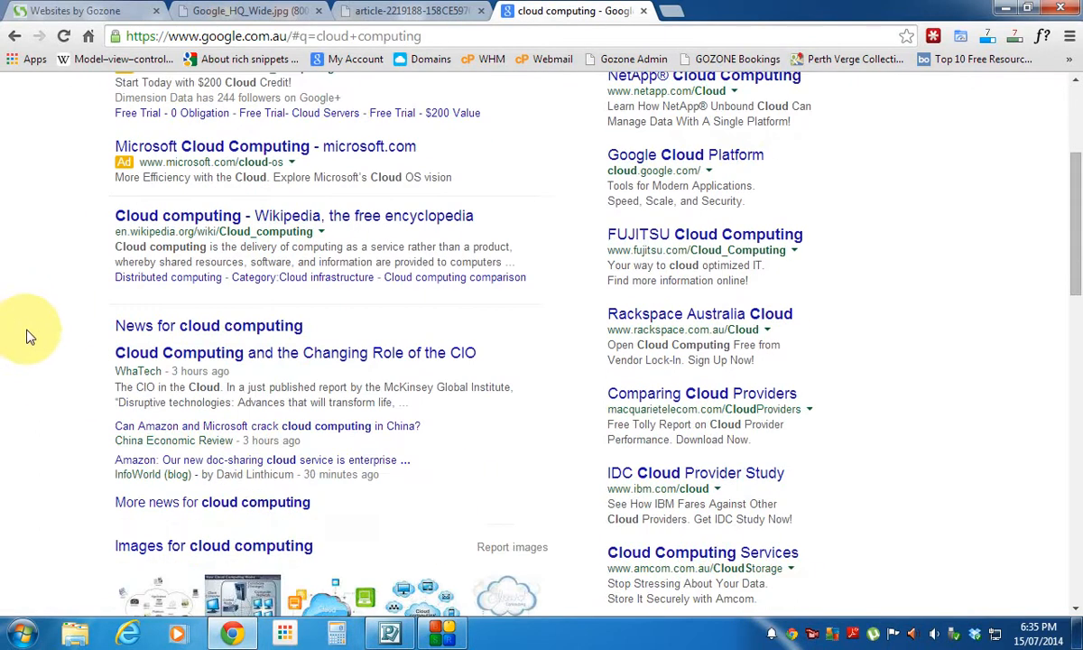
scroll(27, 336, down, 13)
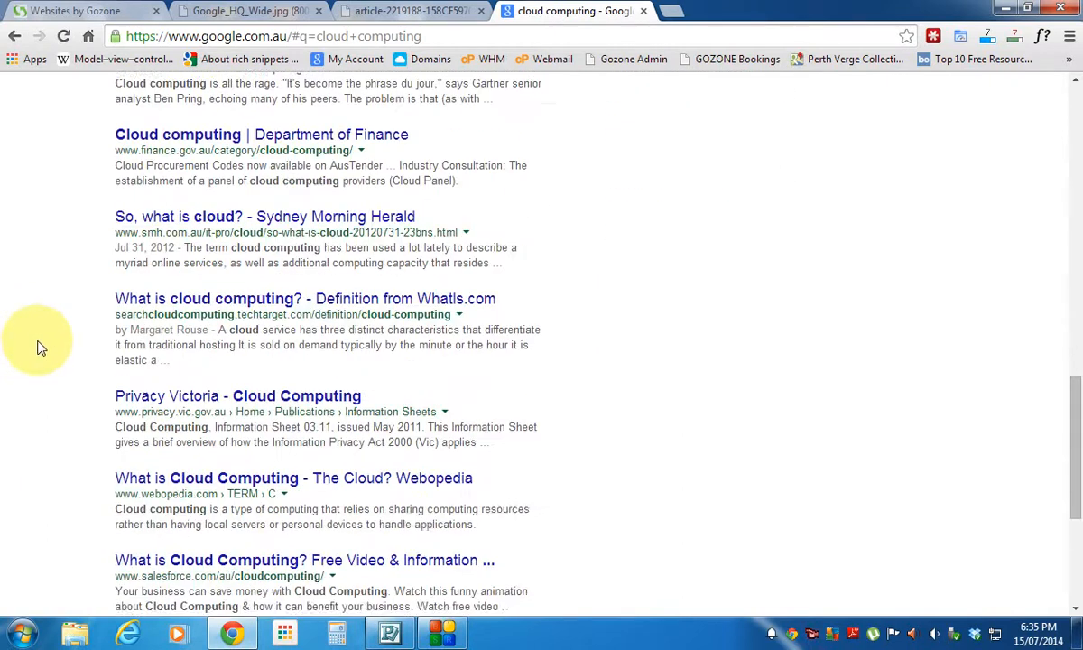
scroll(39, 349, down, 3)
scroll(45, 347, up, 12)
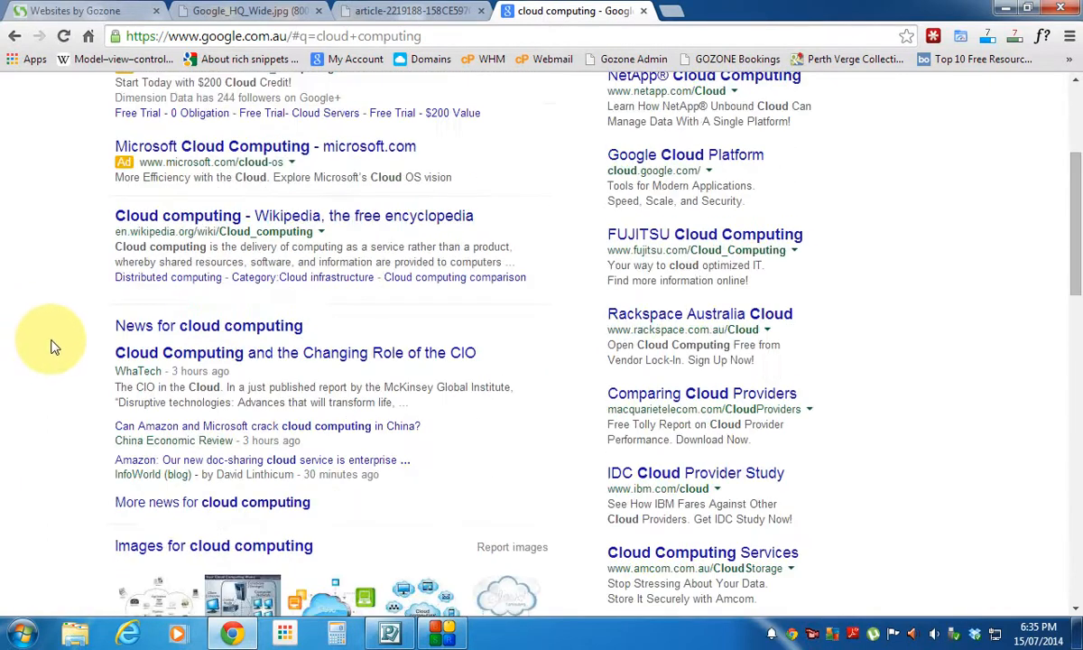
scroll(52, 345, up, 4)
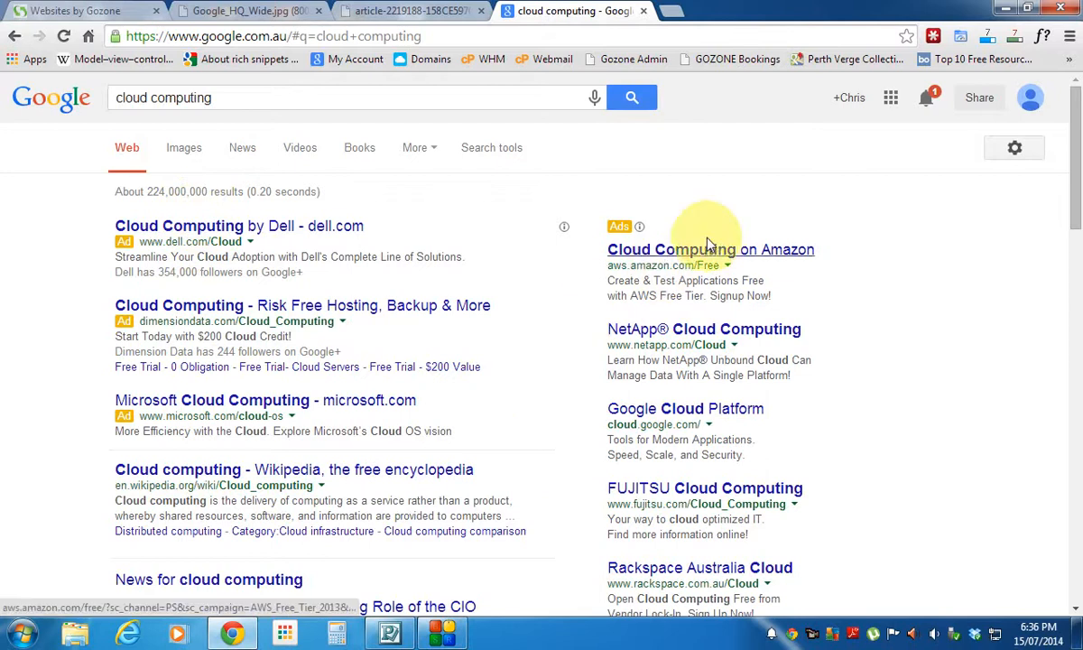
scroll(688, 488, down, 2)
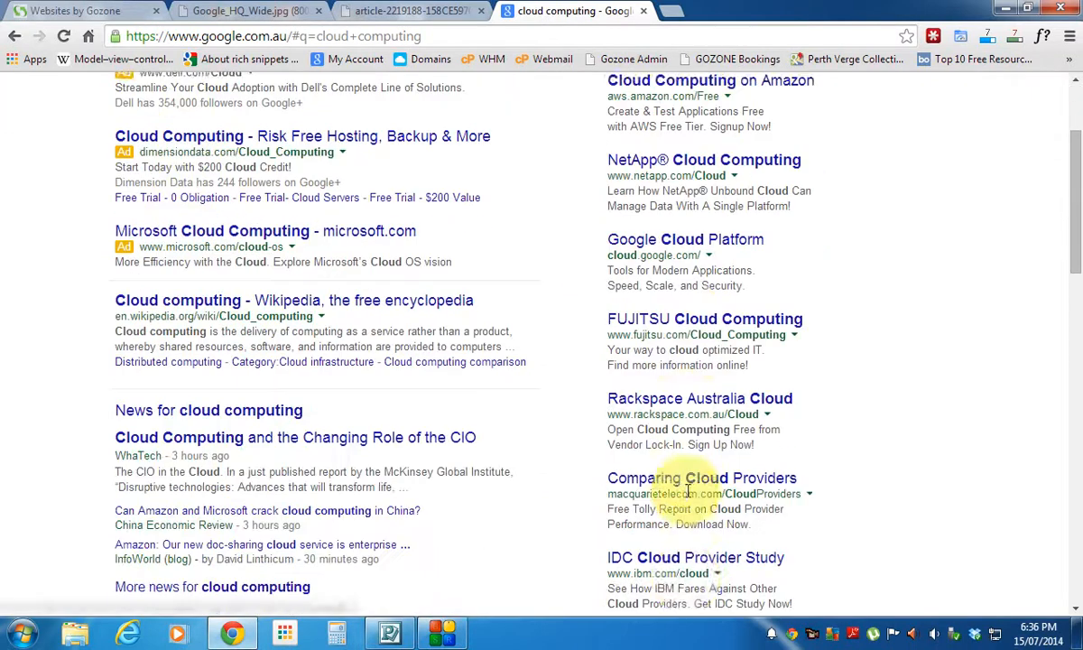
scroll(691, 492, down, 3)
scroll(686, 492, up, 5)
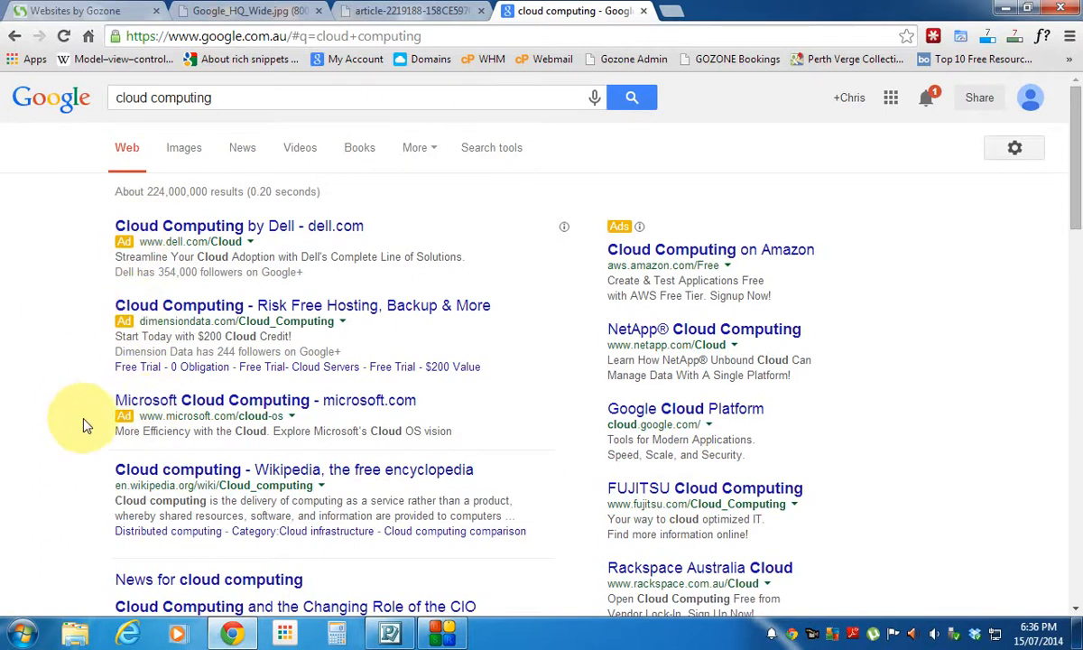
- Examine the organic cloud computing results, highlighting the wikipedia domain in the Wikipedia result's address and clearing the highlight
scroll(80, 420, down, 3)
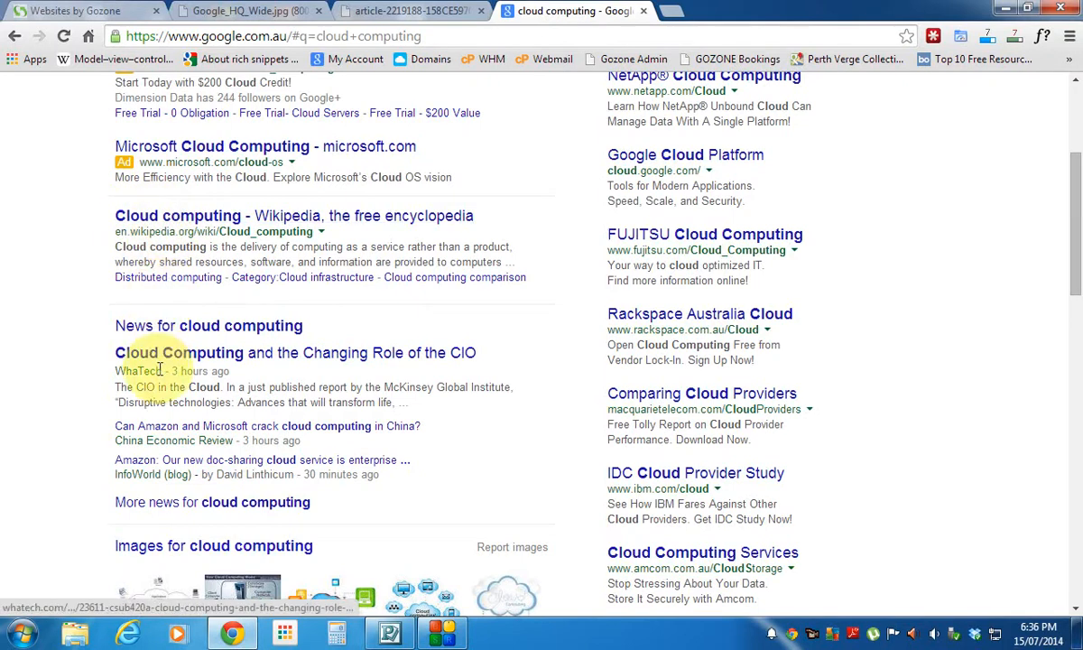
scroll(136, 423, down, 3)
scroll(144, 424, down, 3)
scroll(147, 419, up, 7)
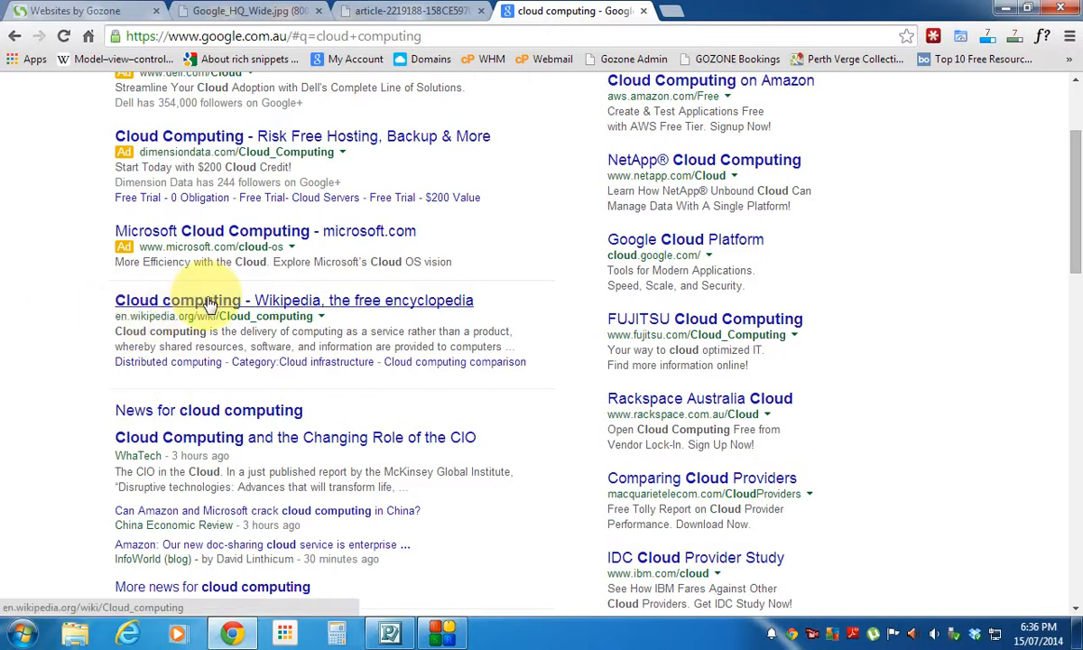
scroll(208, 303, down, 1)
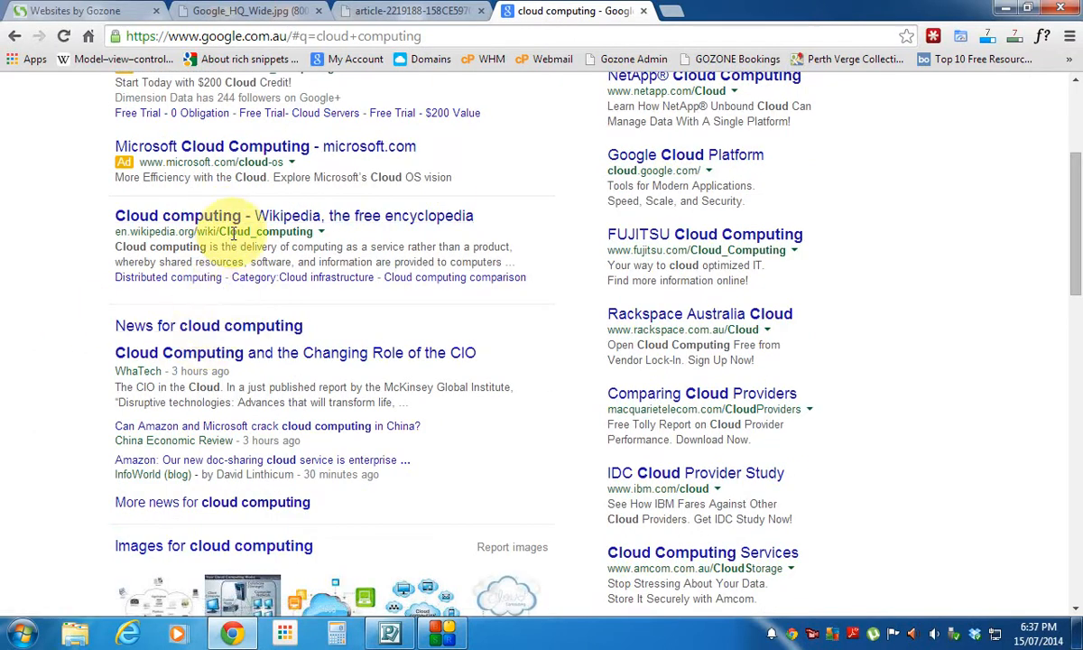
scroll(215, 492, down, 5)
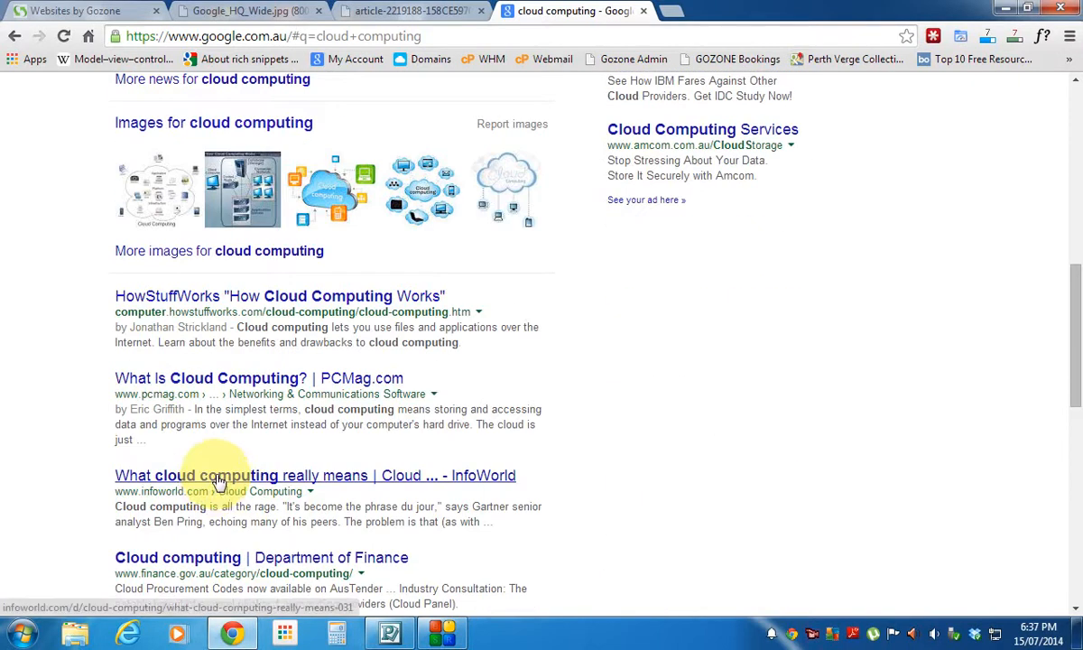
scroll(172, 357, up, 2)
scroll(168, 350, up, 4)
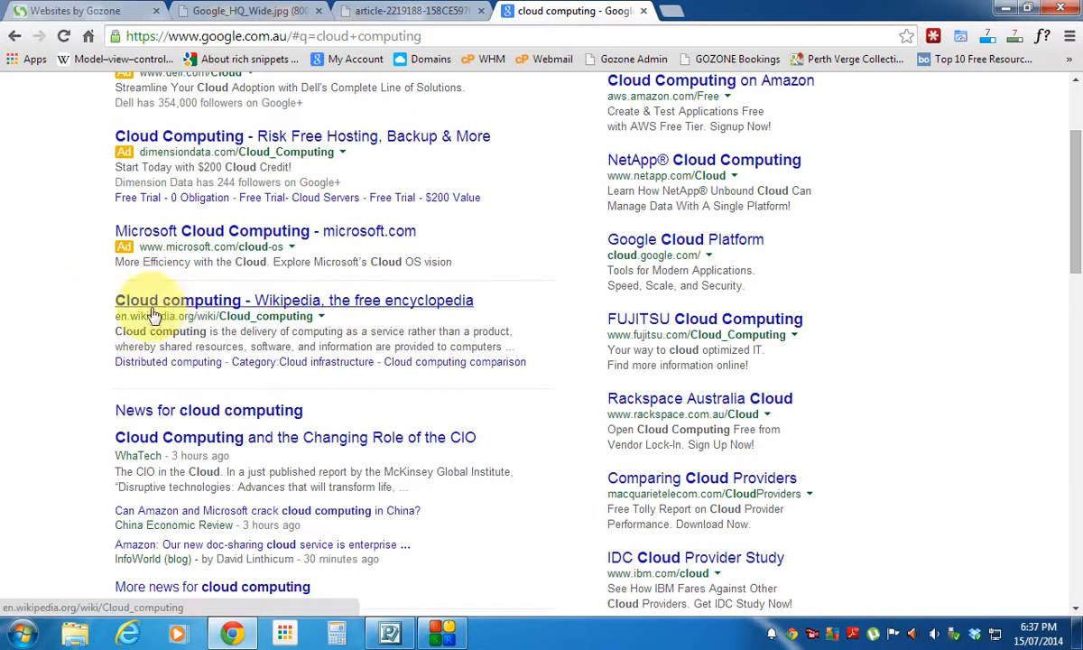
drag(129, 316, 176, 317)
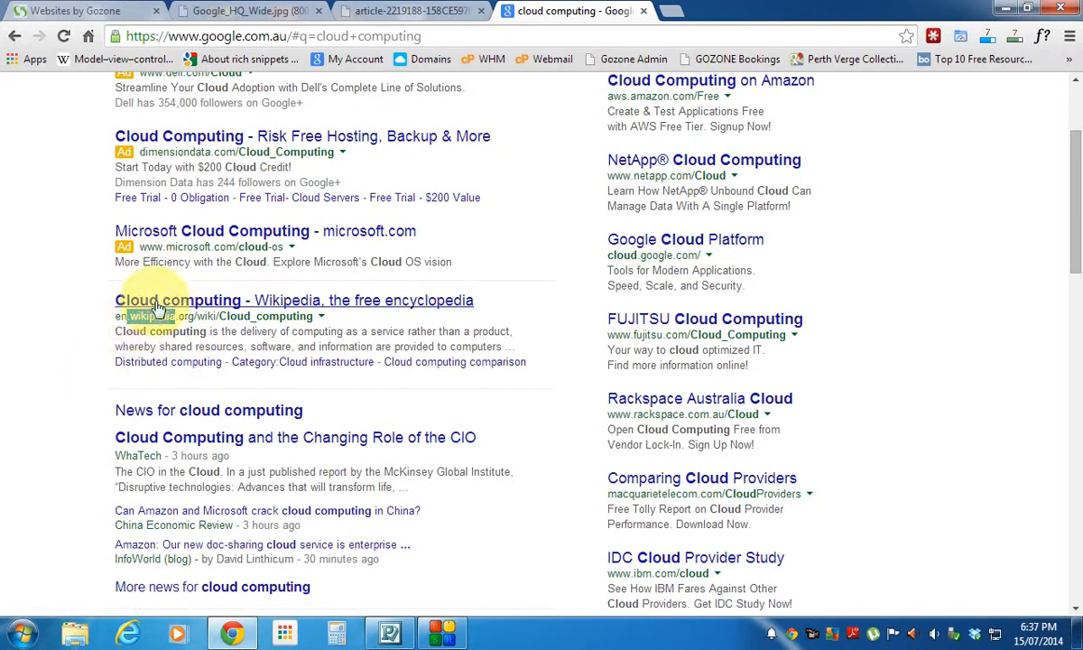
click(55, 350)
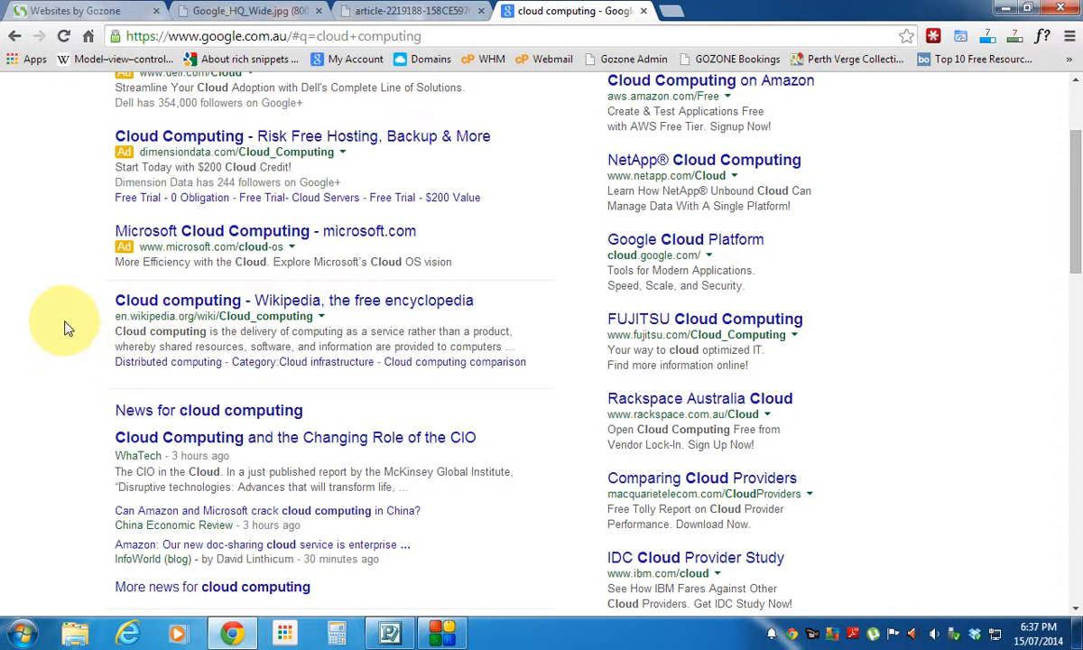
- View the open Google_HQ_Wide.jpg photo and the server room photo, comparing the latter with the Gozone home page
click(241, 12)
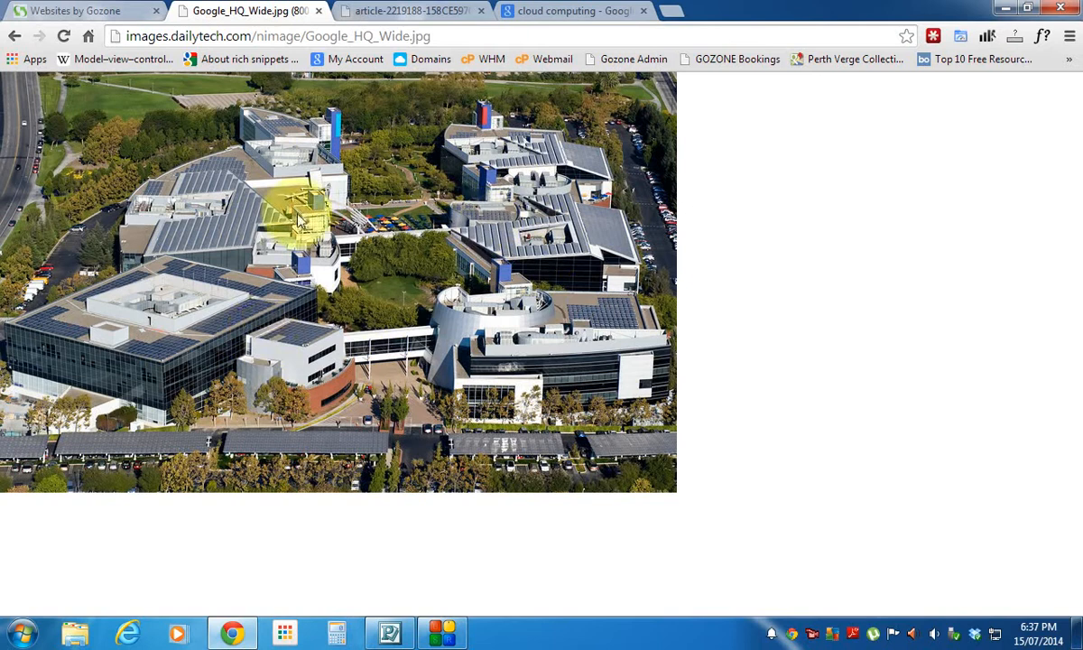
click(591, 12)
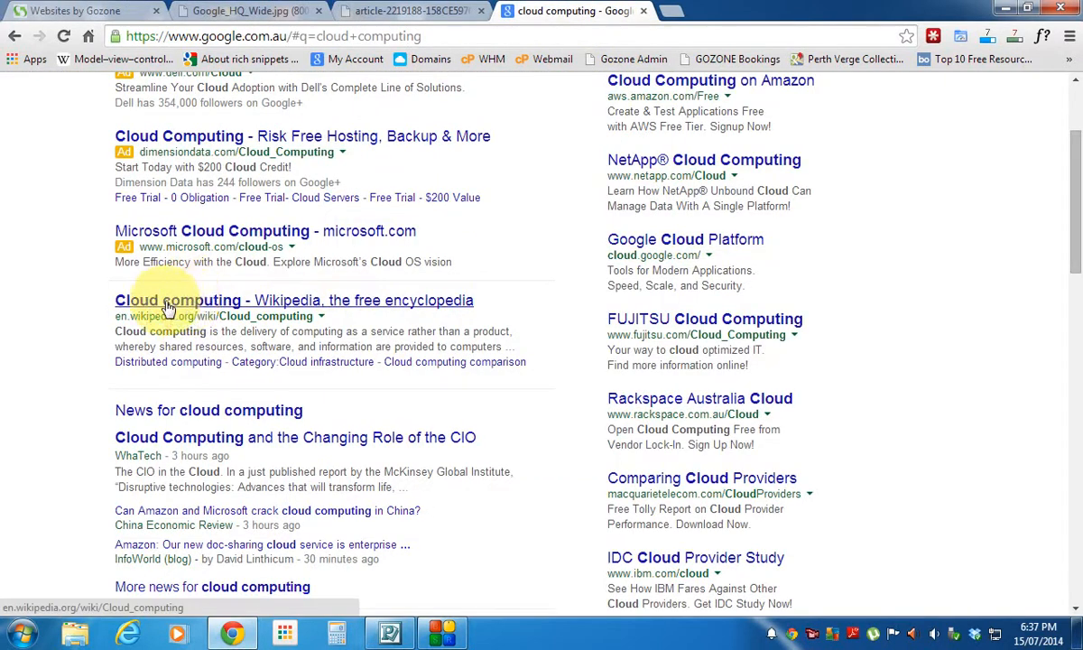
click(389, 9)
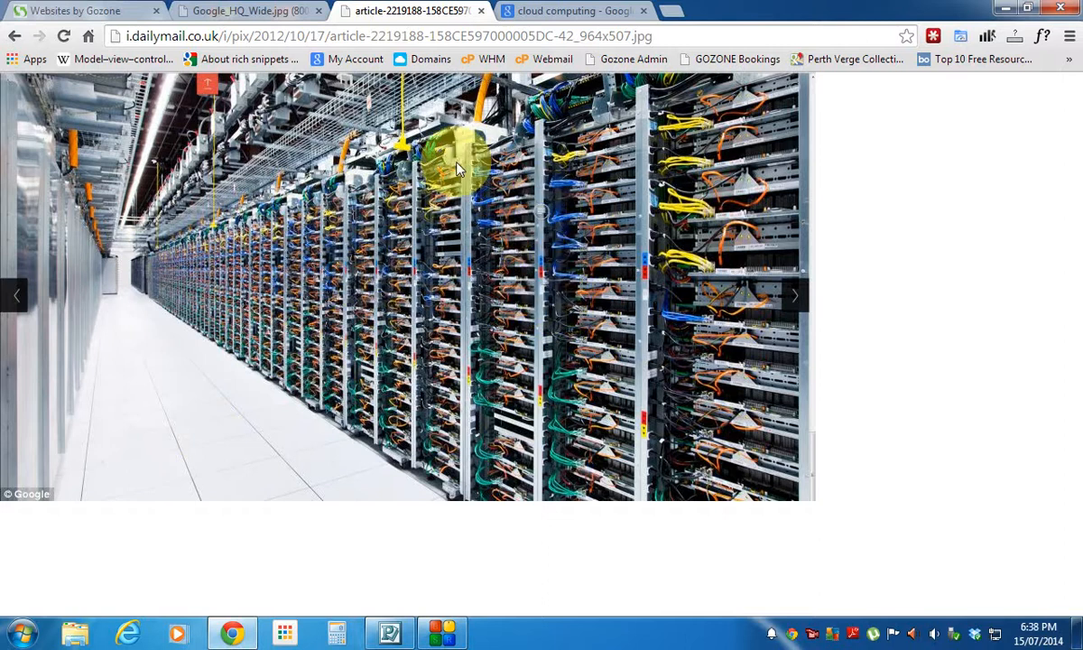
click(105, 12)
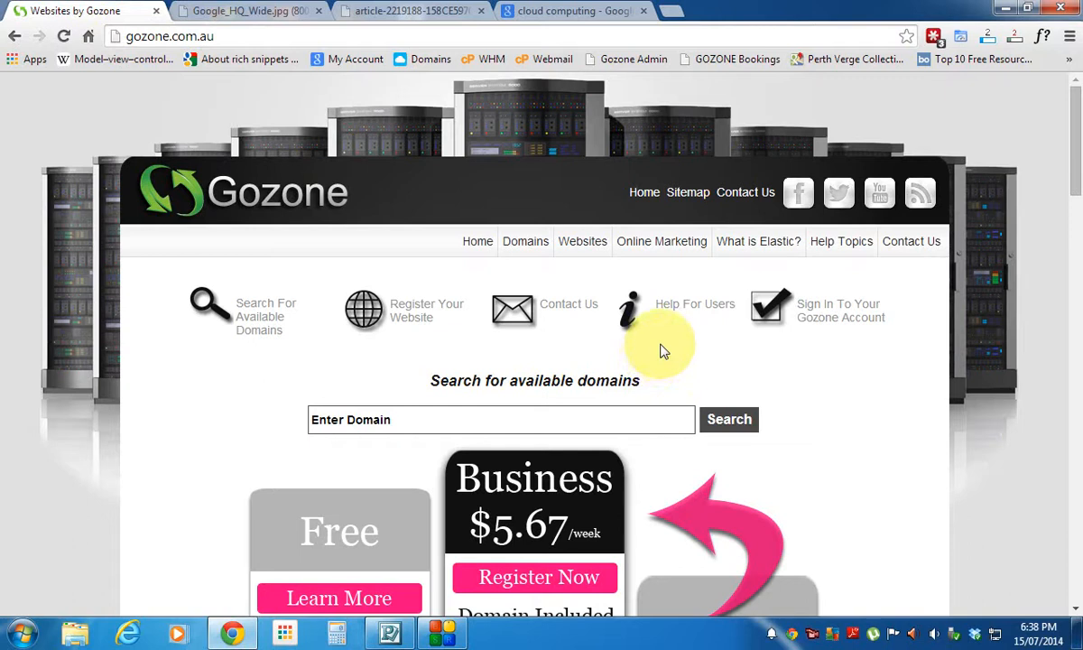
click(361, 11)
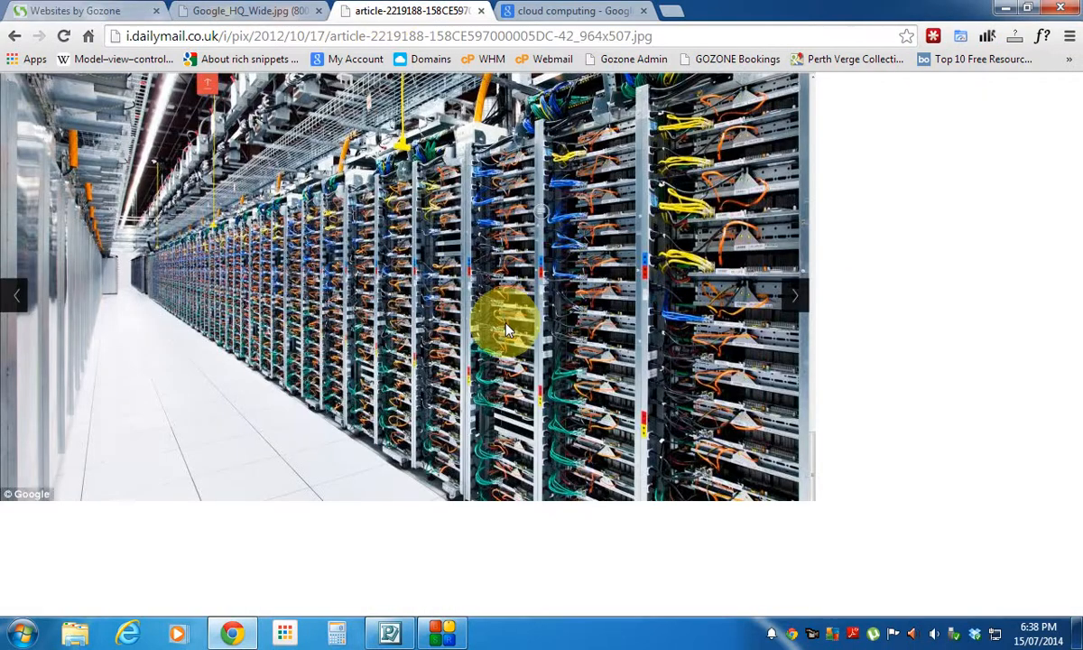
click(85, 10)
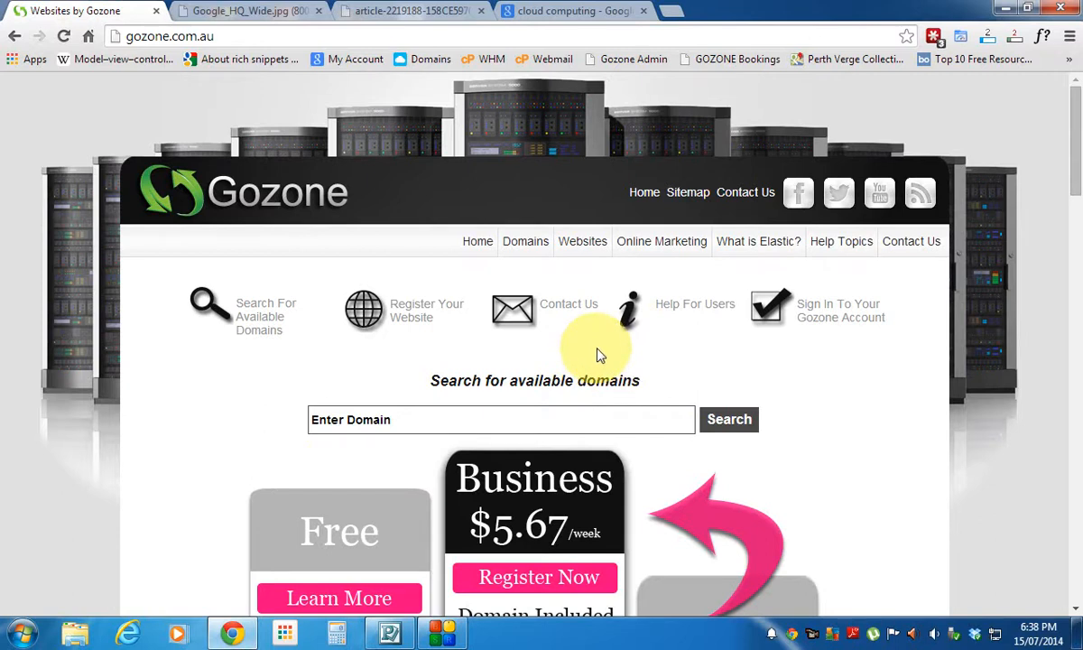
- Compare the cloud computing search results with the Gozone home page
click(587, 11)
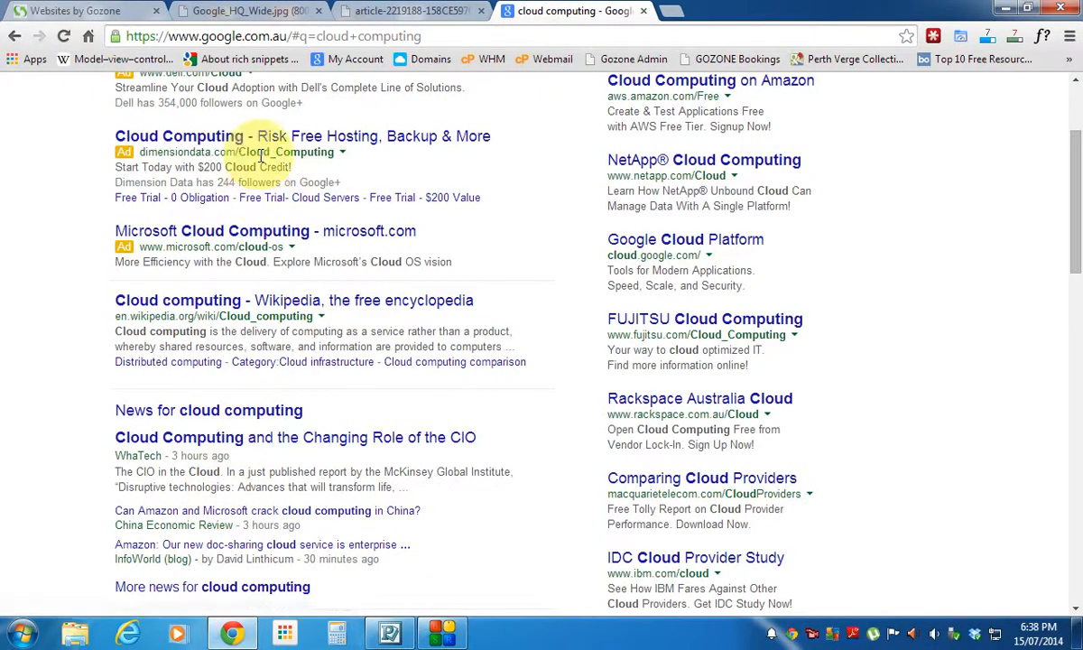
scroll(271, 149, up, 3)
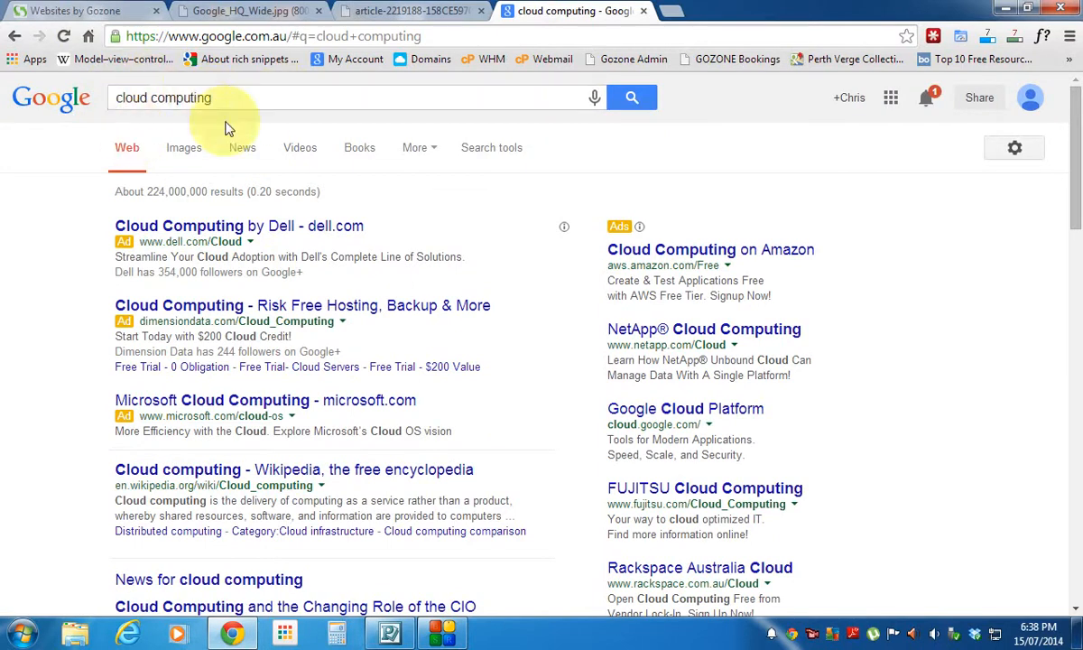
click(73, 11)
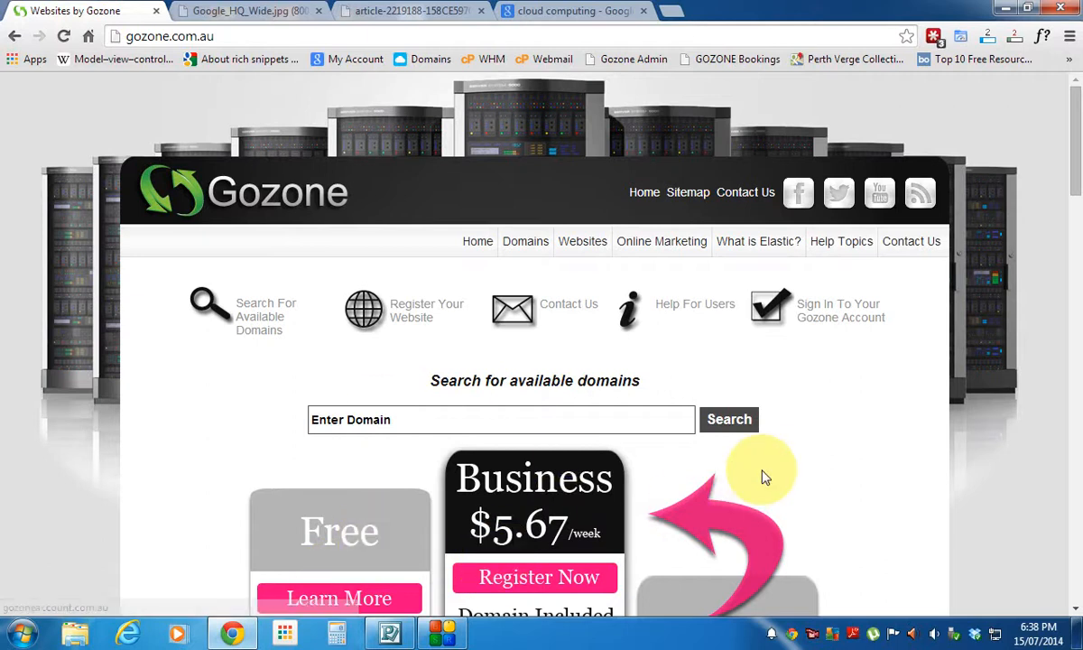
scroll(758, 478, down, 5)
scroll(763, 481, up, 5)
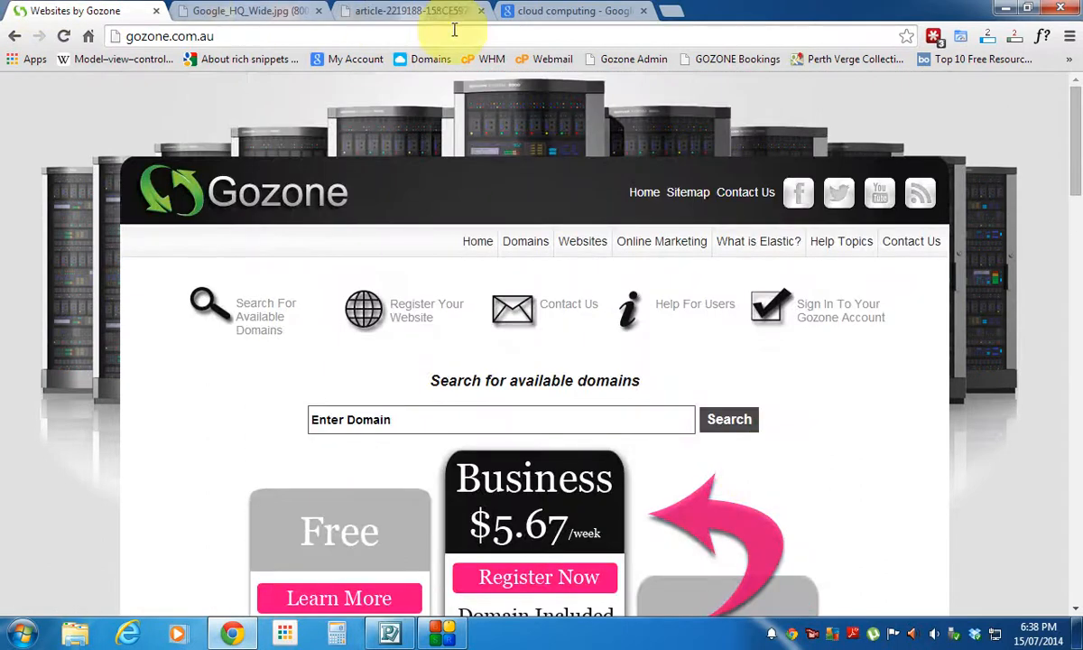
click(569, 11)
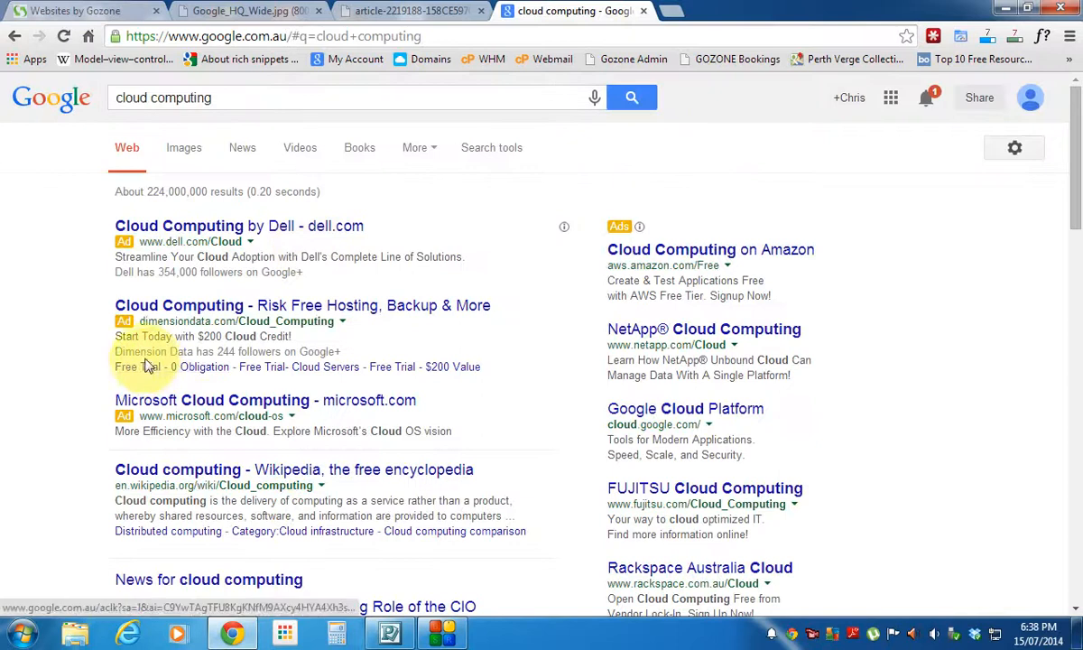
- Open the admin login page at gozone.com.au/admin/index.php, log in with the prefilled credentials and close the Elastic Help Guide
click(110, 13)
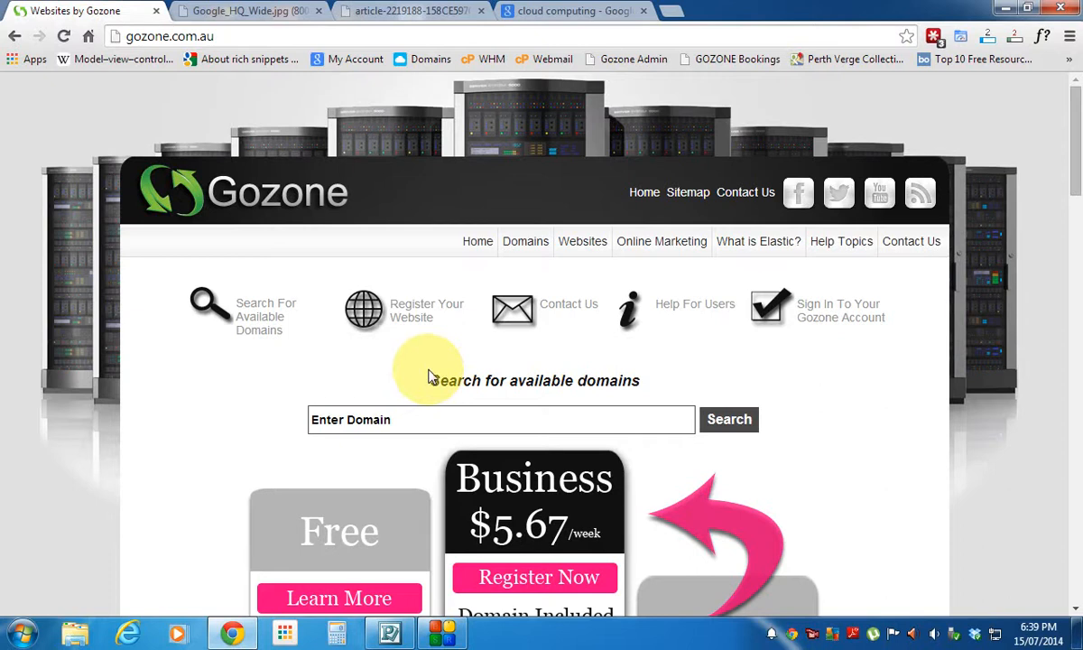
click(229, 37)
click(229, 36)
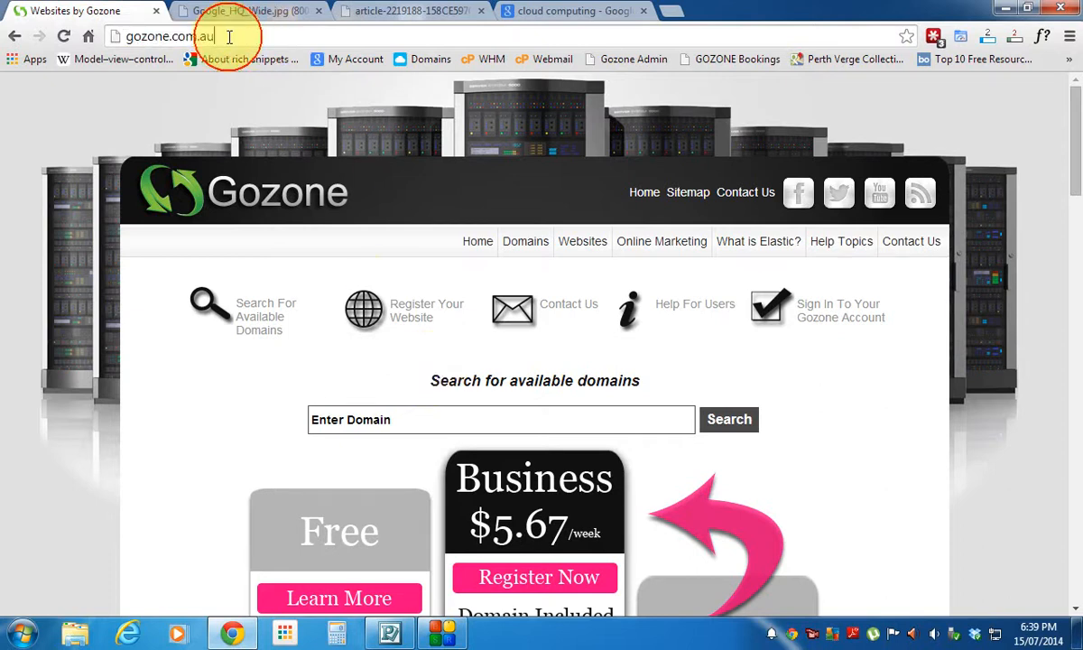
text(/admin/index.php)
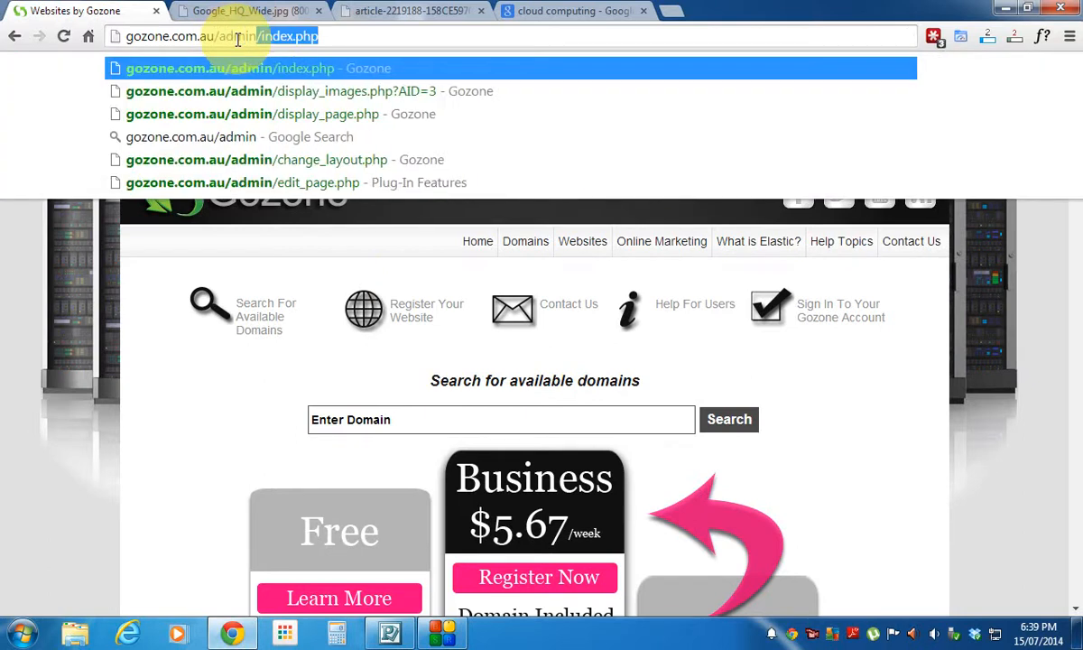
click(269, 68)
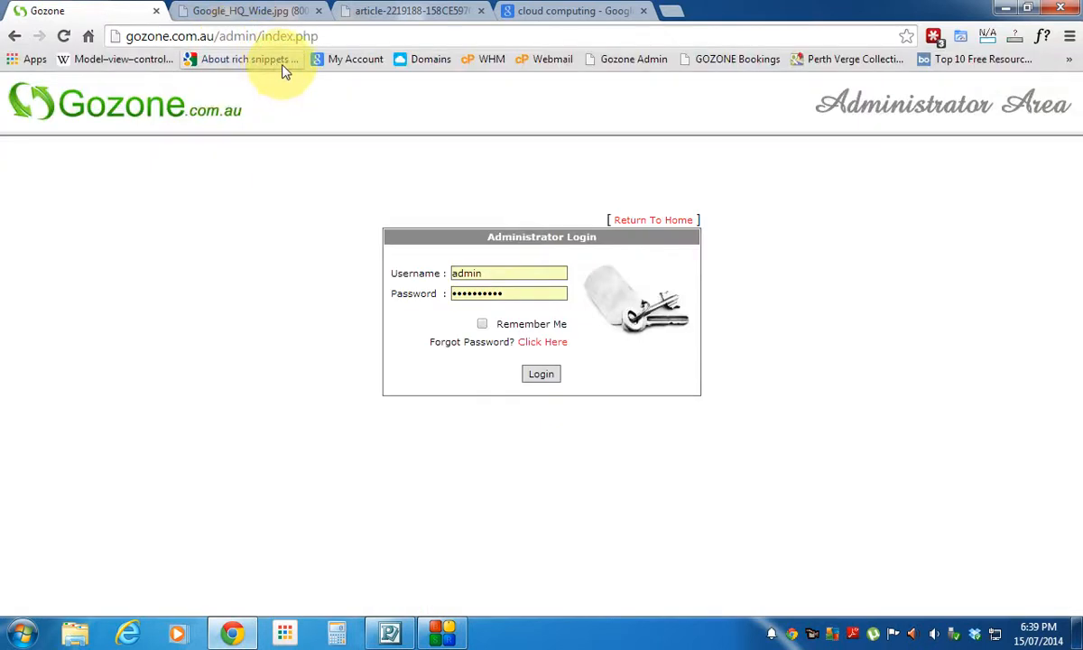
click(542, 373)
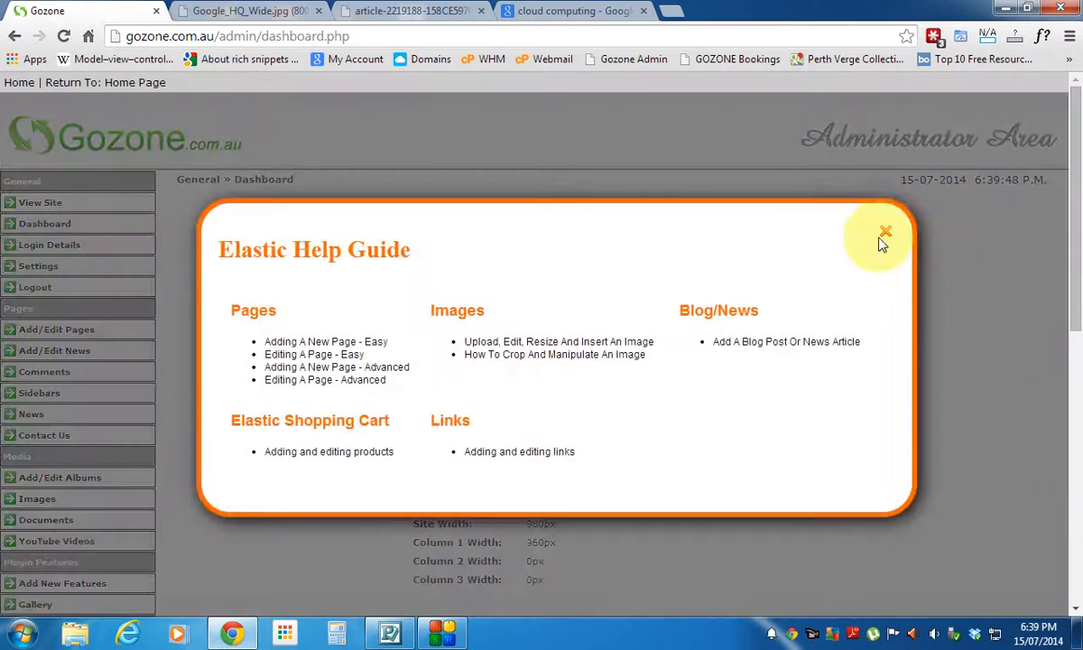
click(886, 232)
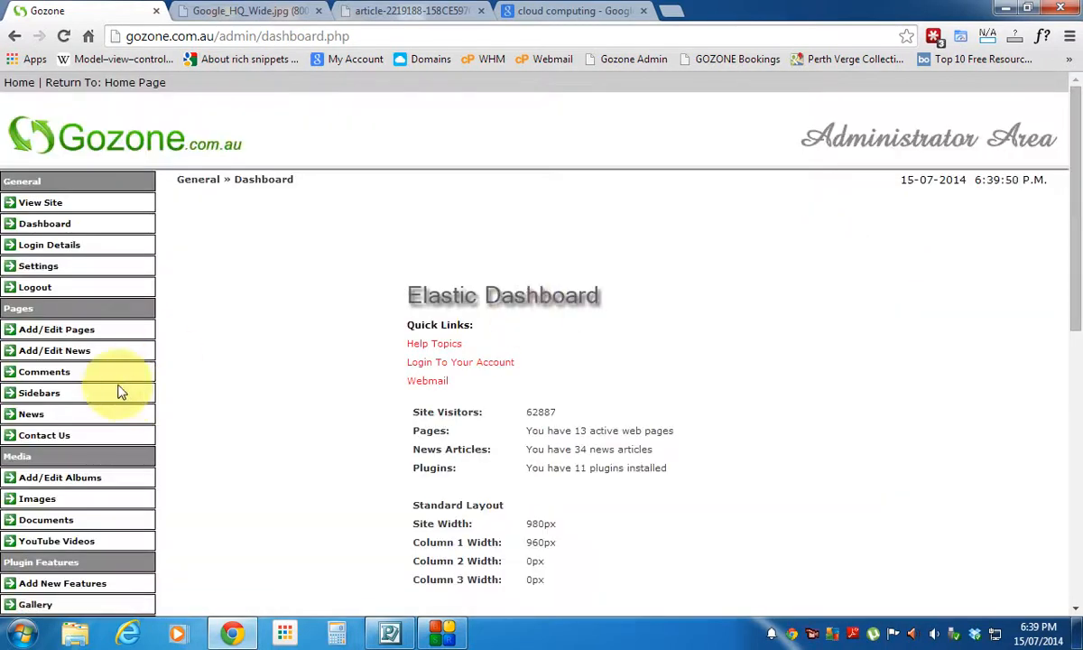
- Look through the site's Add/Edit Pages list and start a new page with the advanced form
click(75, 330)
scroll(427, 294, down, 7)
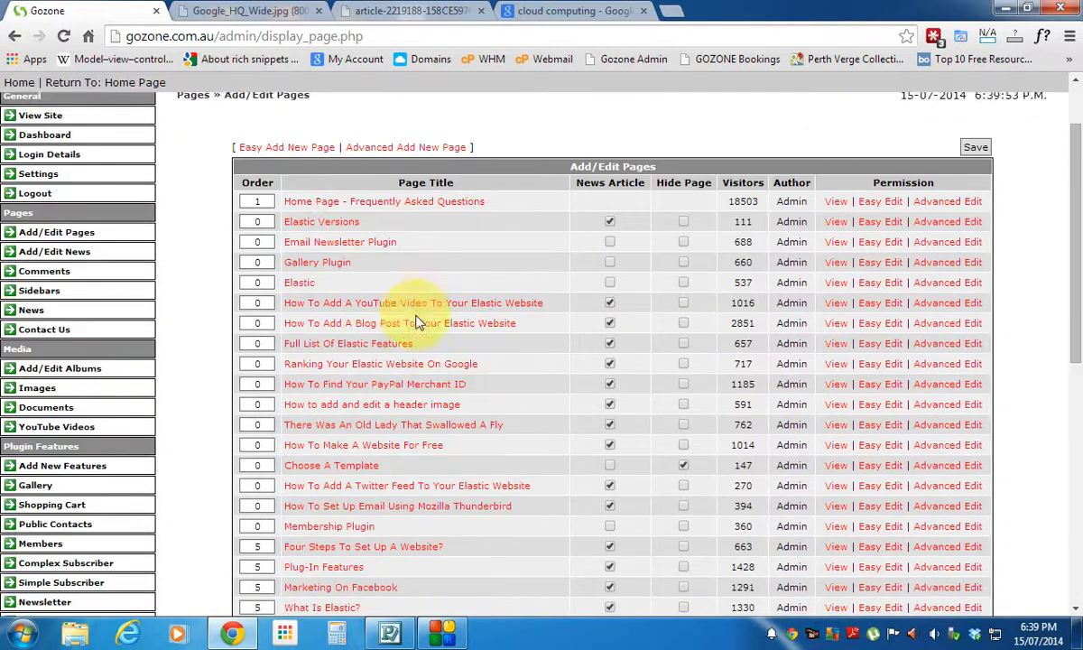
scroll(411, 348, down, 1)
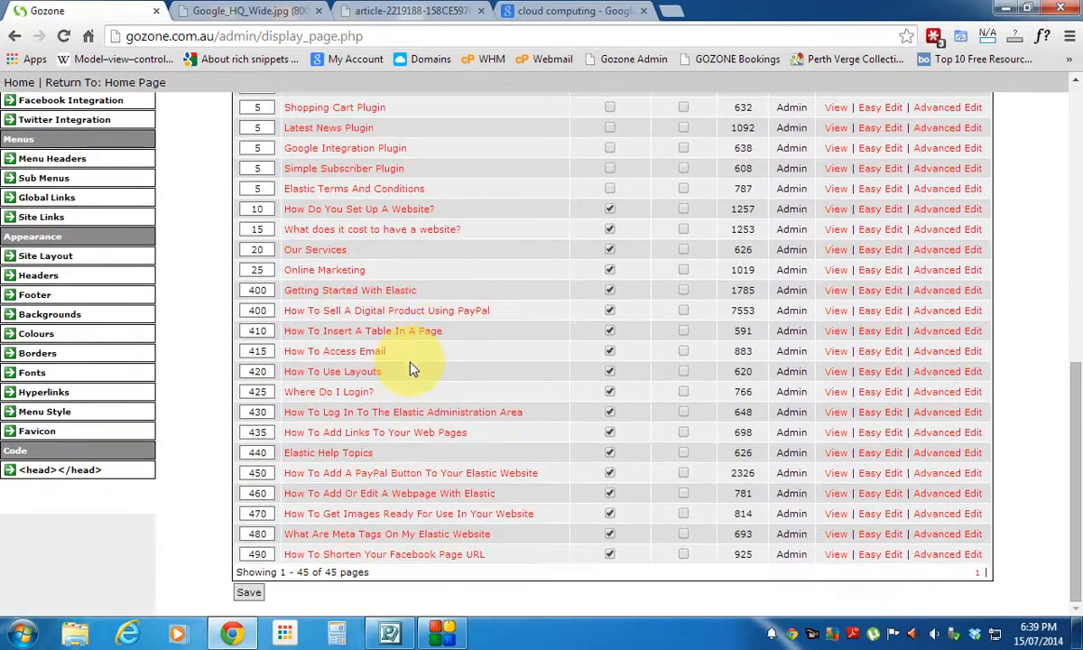
scroll(361, 296, up, 8)
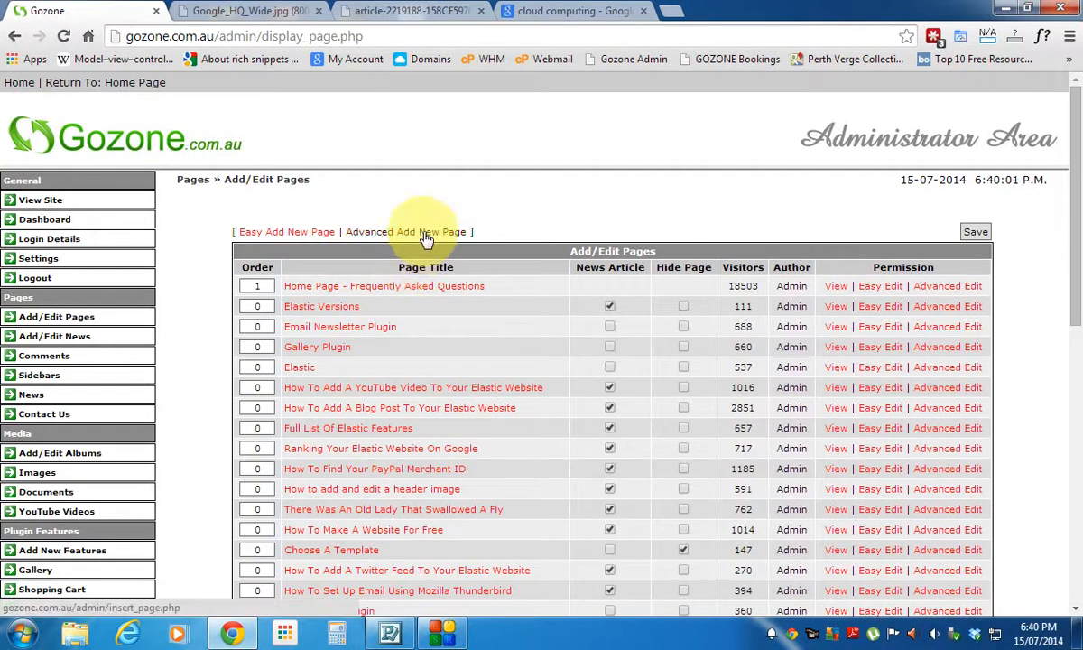
click(426, 235)
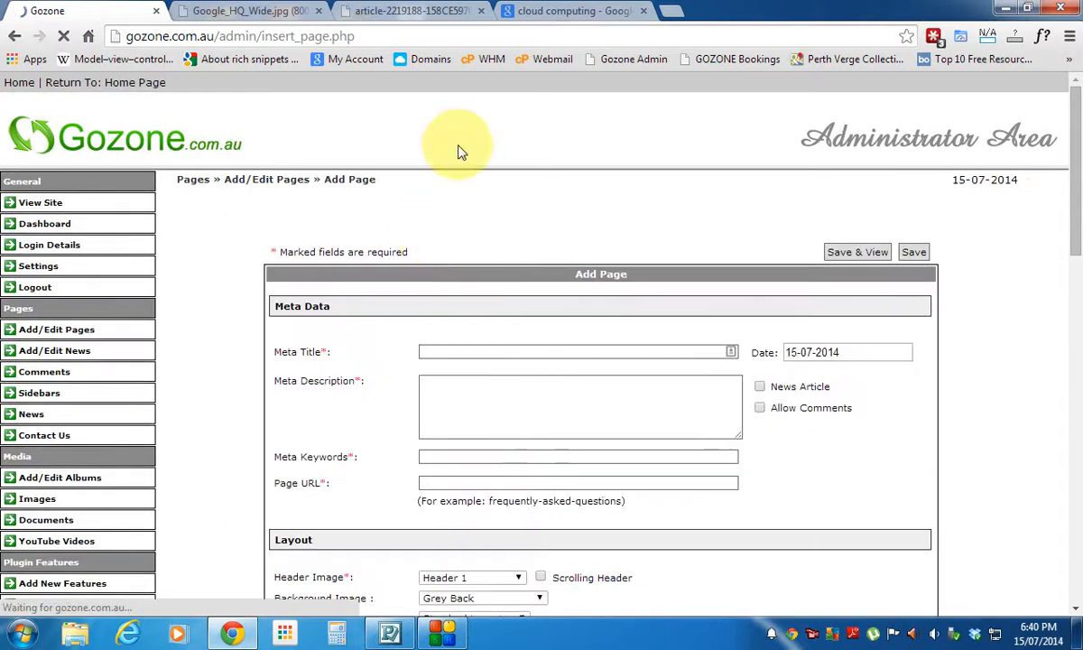
- Review the ads and organic listings in the cloud computing search results, then return to the Add Page form
click(564, 15)
scroll(361, 370, down, 1)
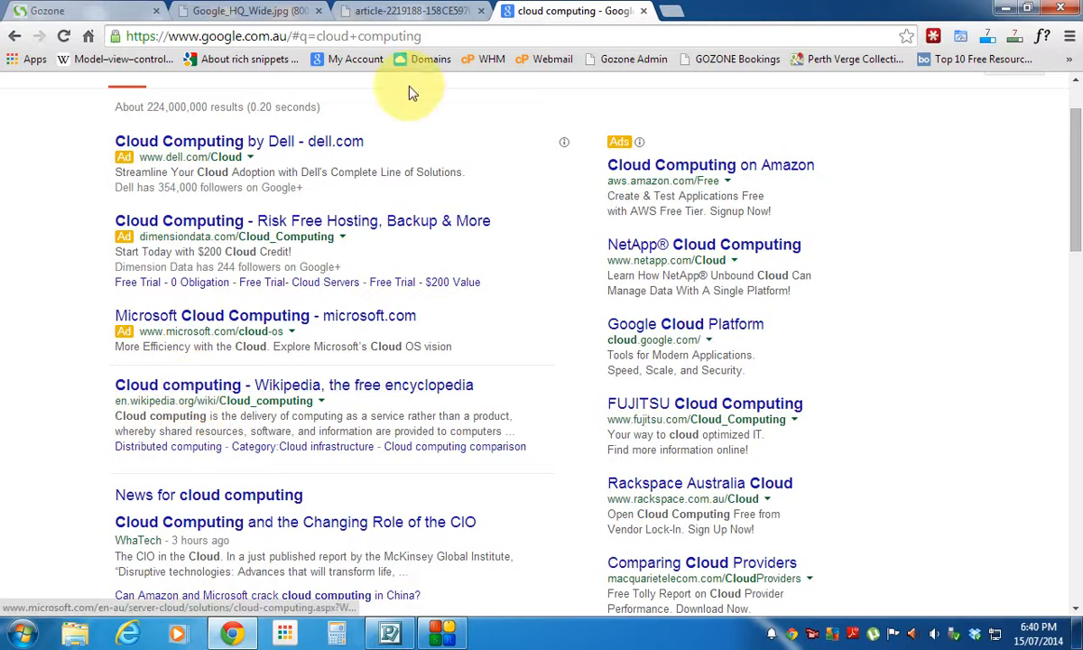
click(139, 13)
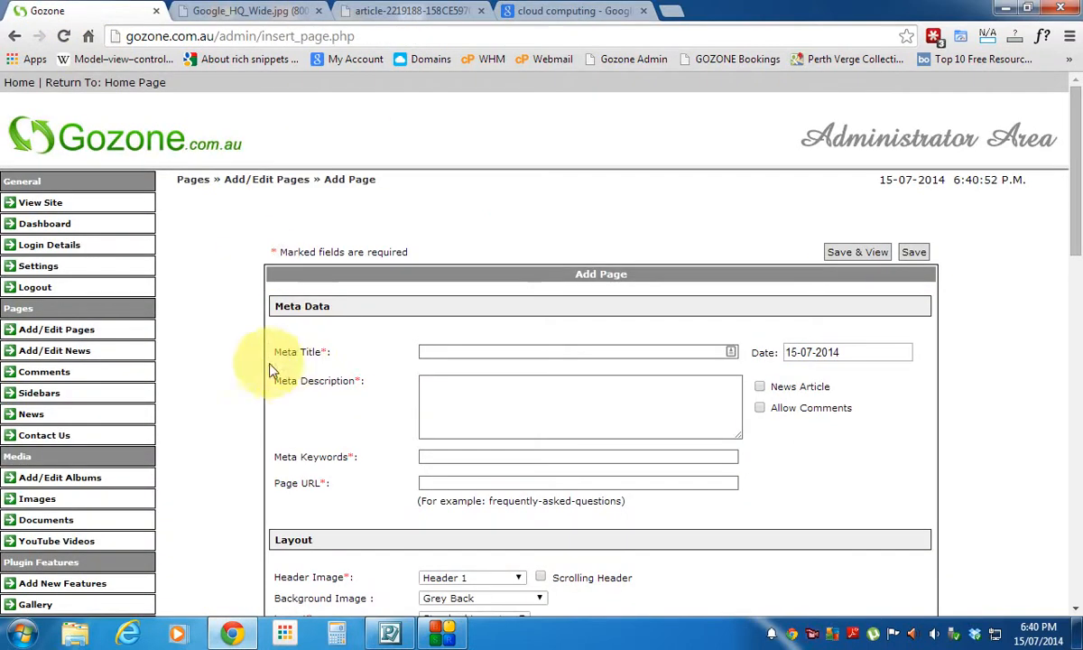
- Enter "Page 12345" as the new page's meta title and highlight the Meta Data and Meta Title labels
click(449, 350)
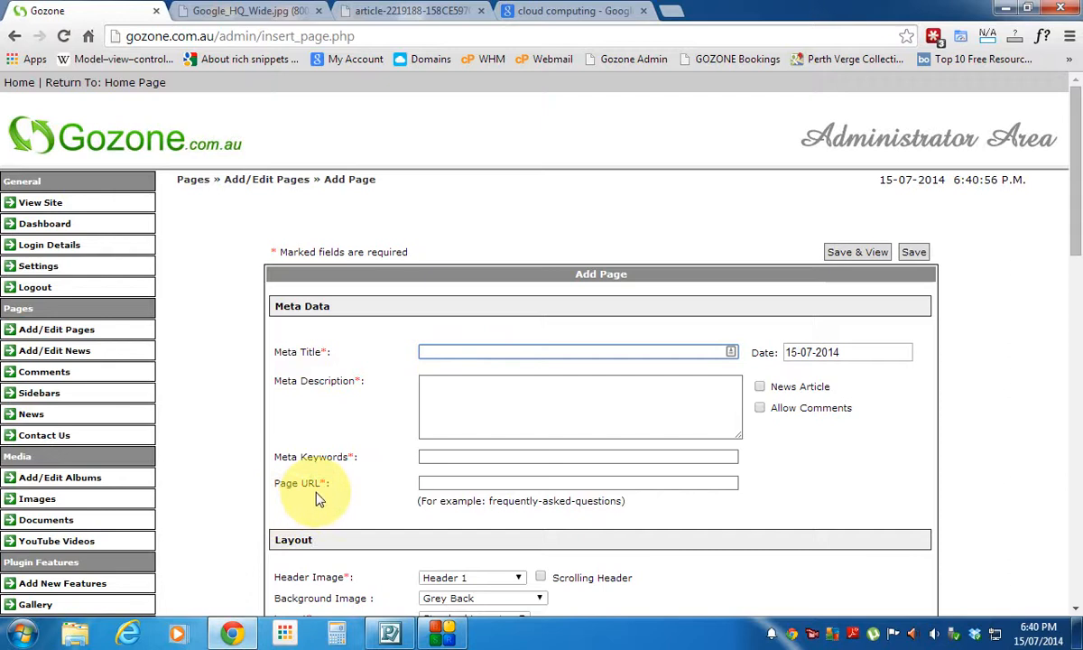
text(Page 12345)
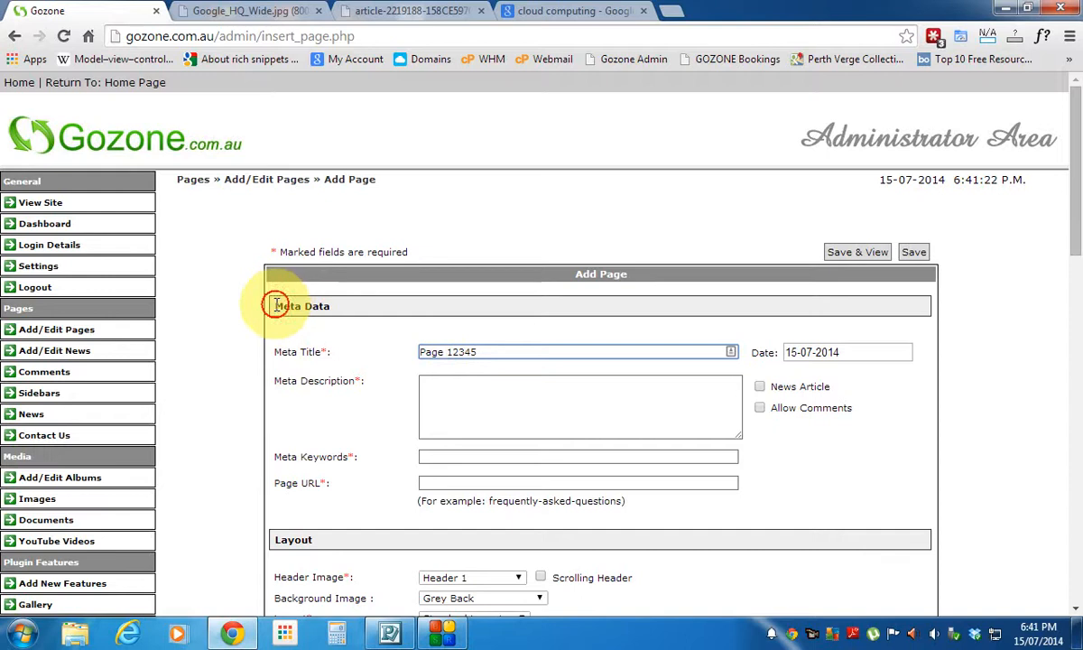
drag(275, 306, 328, 306)
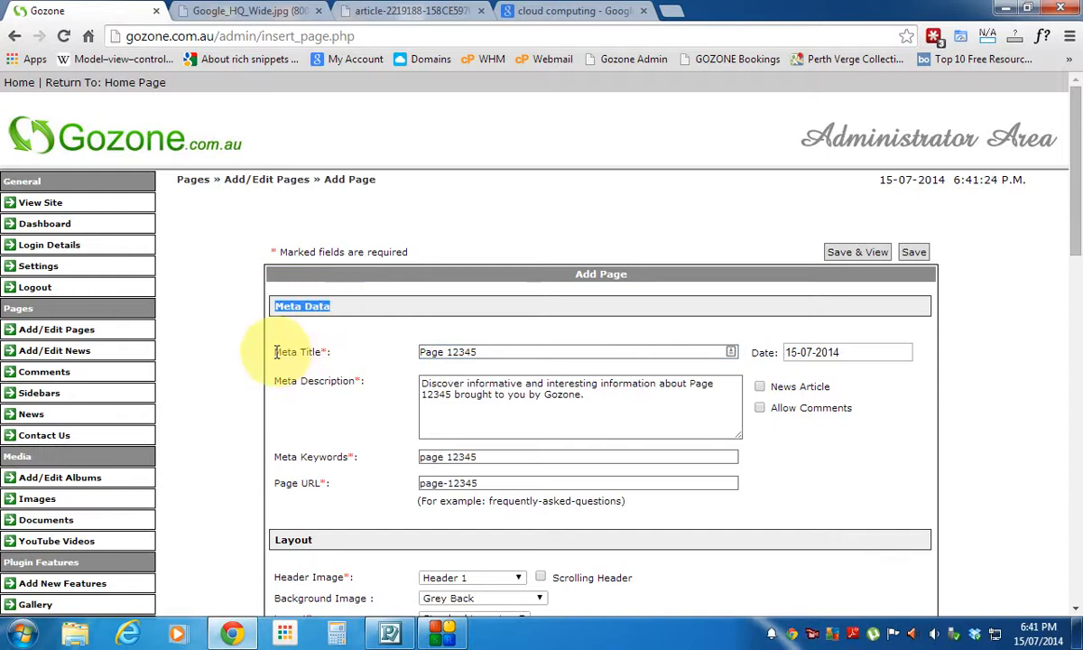
drag(275, 352, 323, 353)
- Replace the meta title with "Cloud Computing brought to you by Gozone" and let the other meta fields update
drag(481, 353, 406, 352)
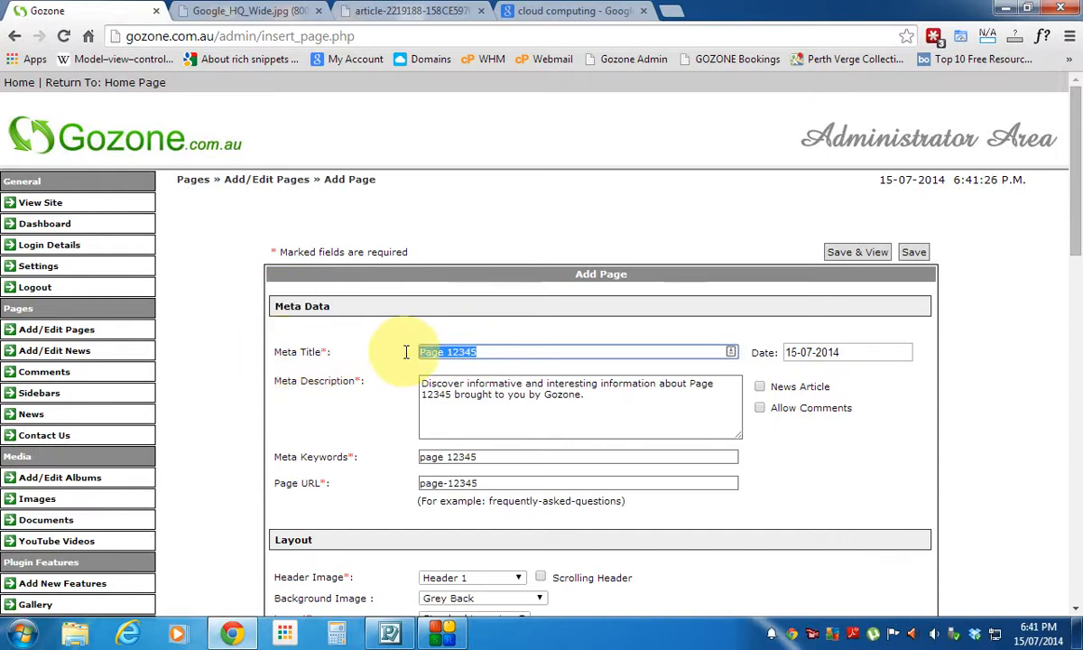
text(Cl)
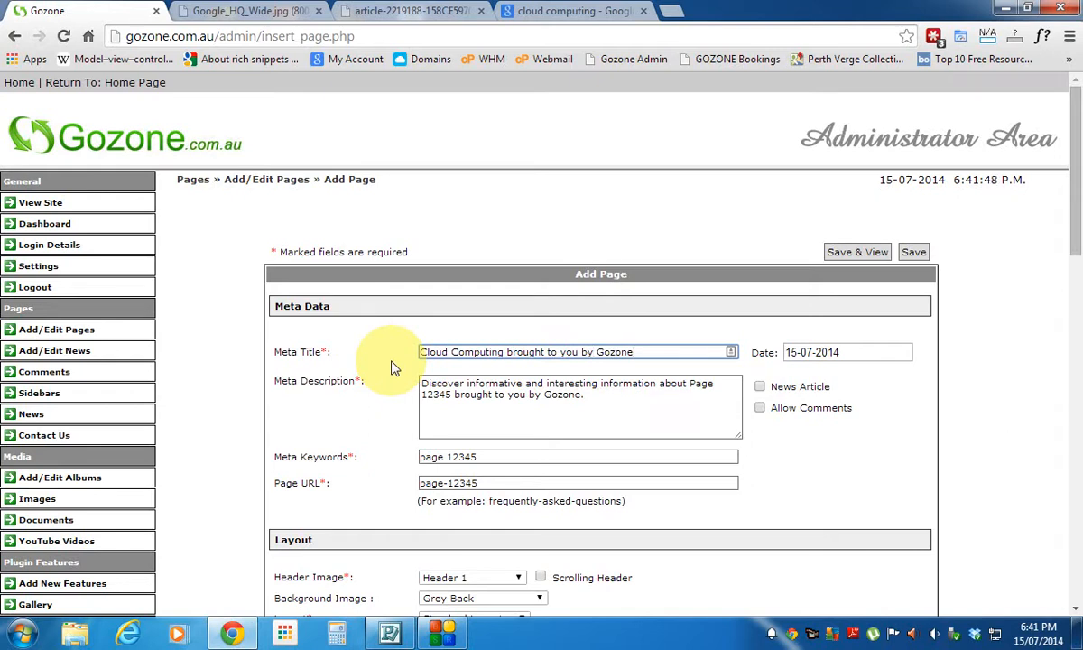
click(359, 411)
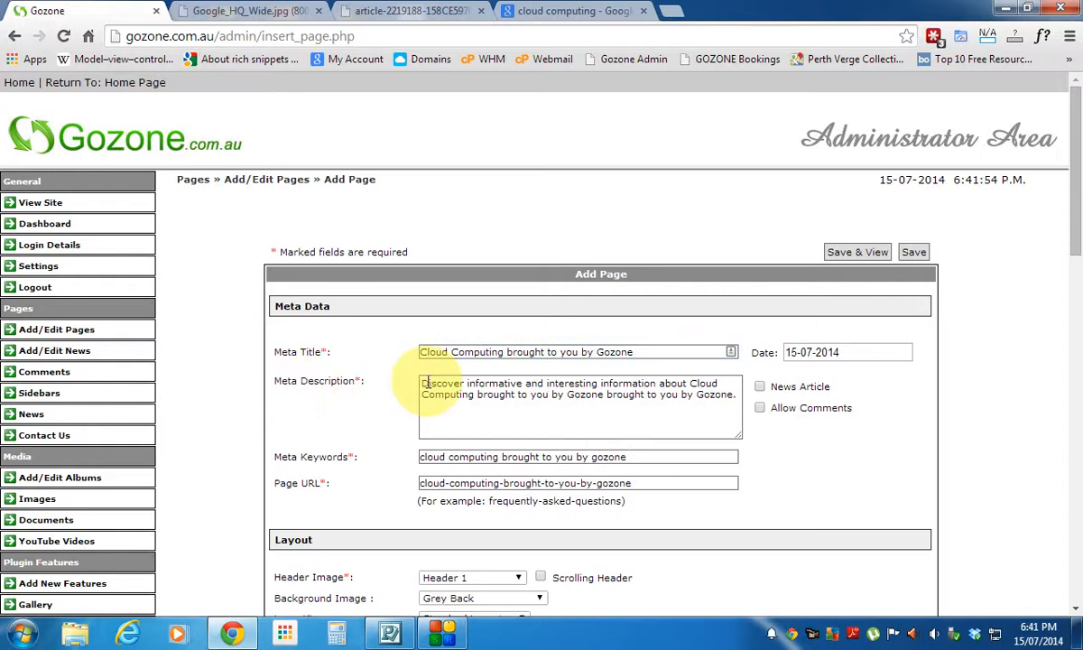
- Delete the repeated "brought to you by Gozone" at the end of the meta description, keeping the full stop
drag(418, 384, 712, 431)
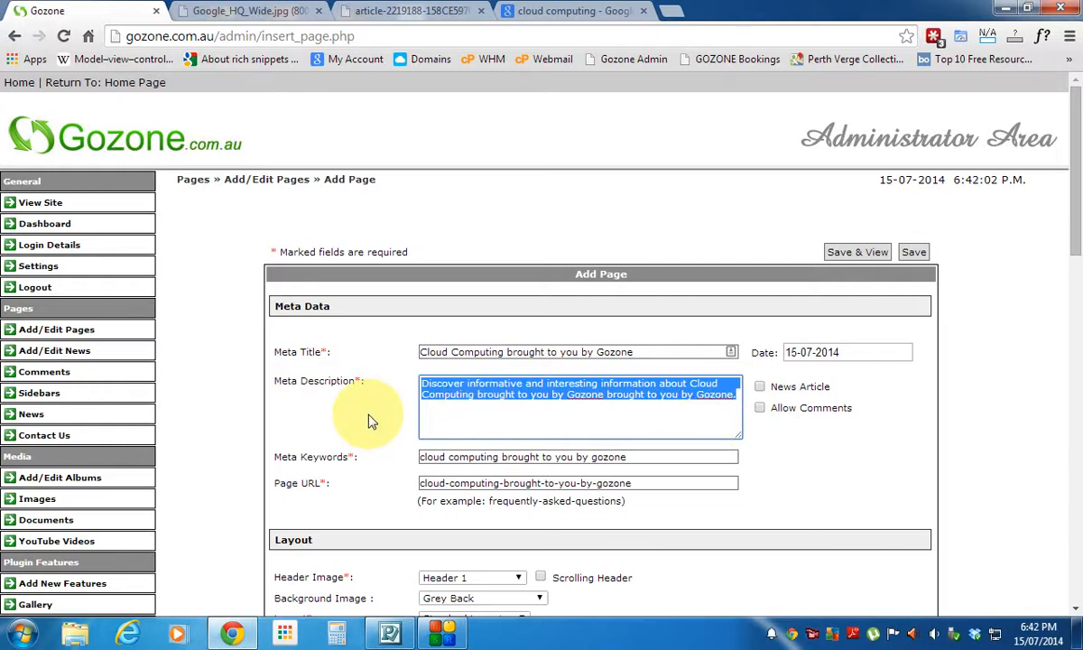
click(431, 411)
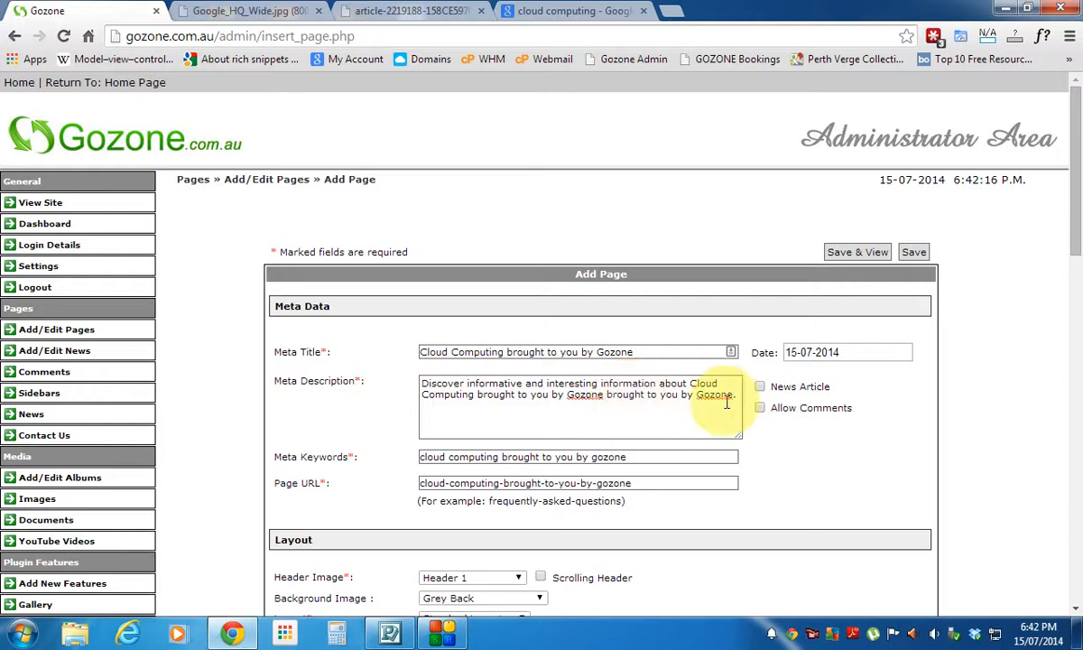
drag(734, 397, 614, 397)
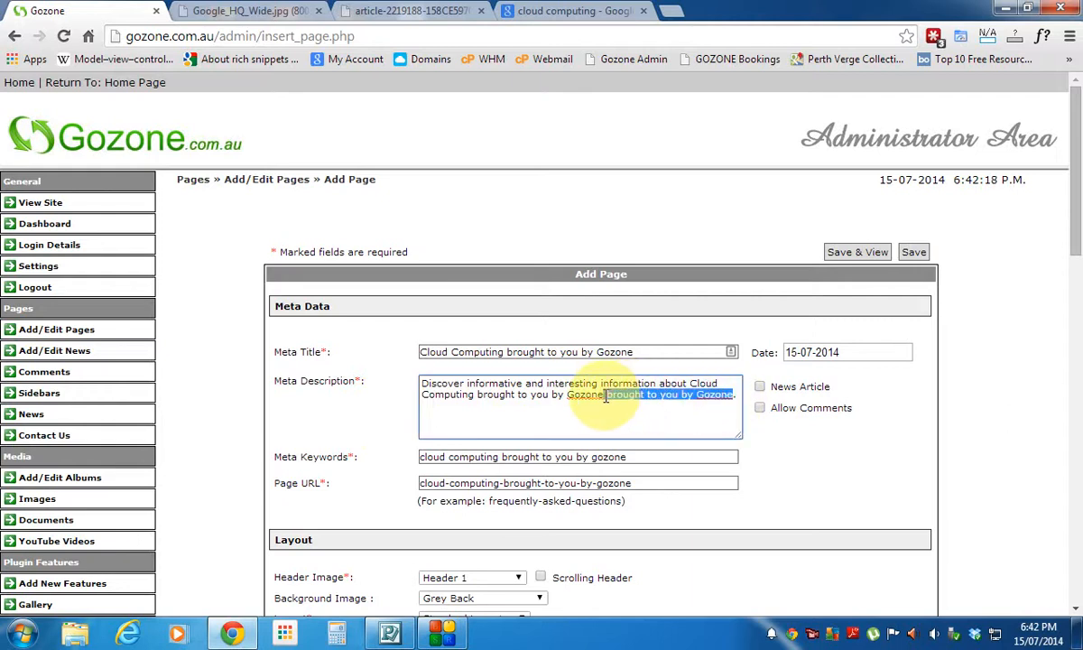
key(BackSpace)
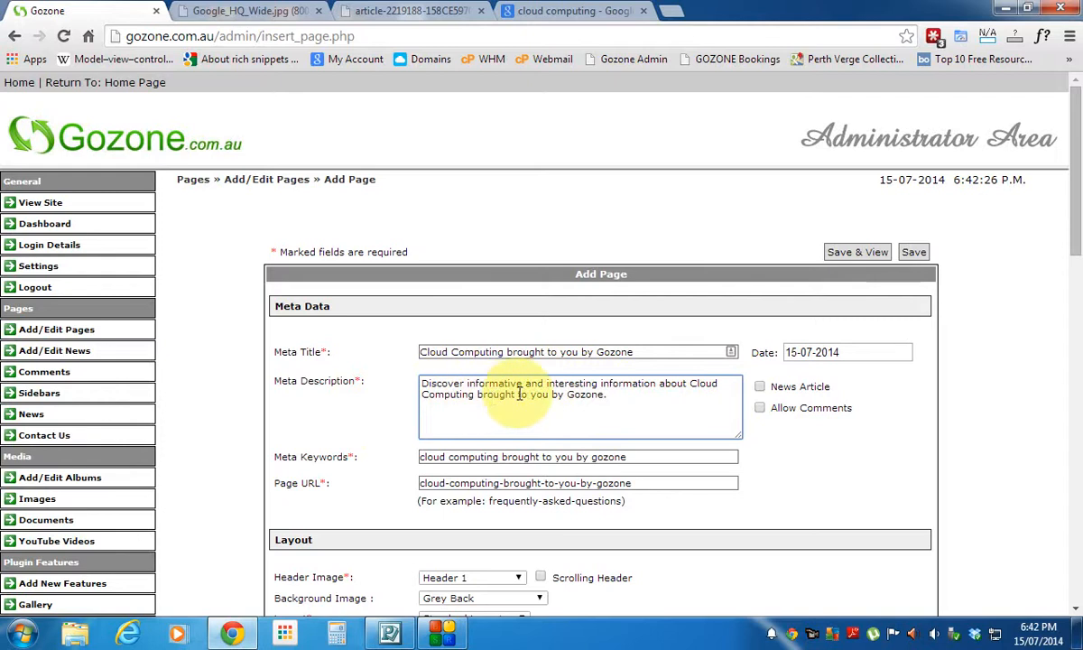
- Shorten the meta keywords to "cloud computing" and the page URL to "cloud-computing"
scroll(273, 403, down, 1)
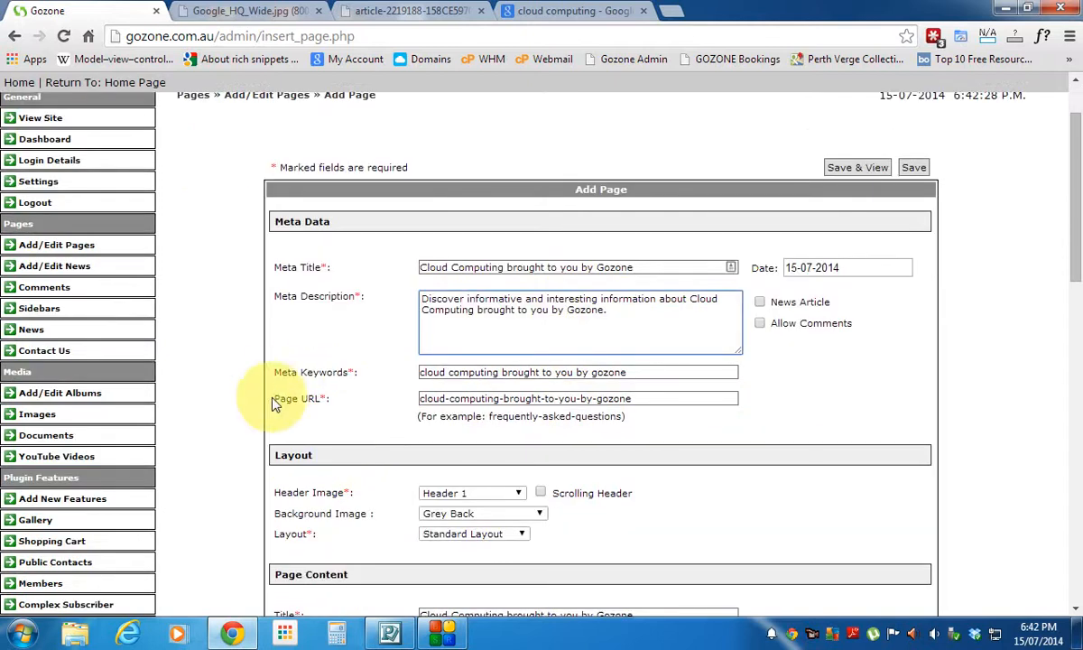
click(275, 377)
drag(276, 378, 348, 379)
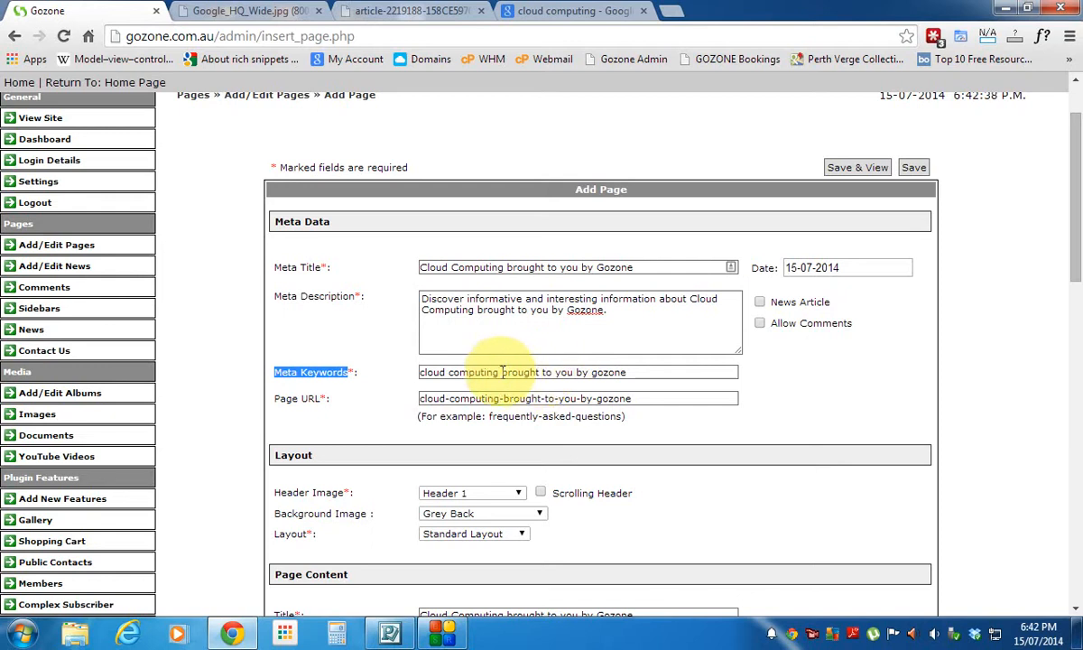
drag(501, 372, 557, 393)
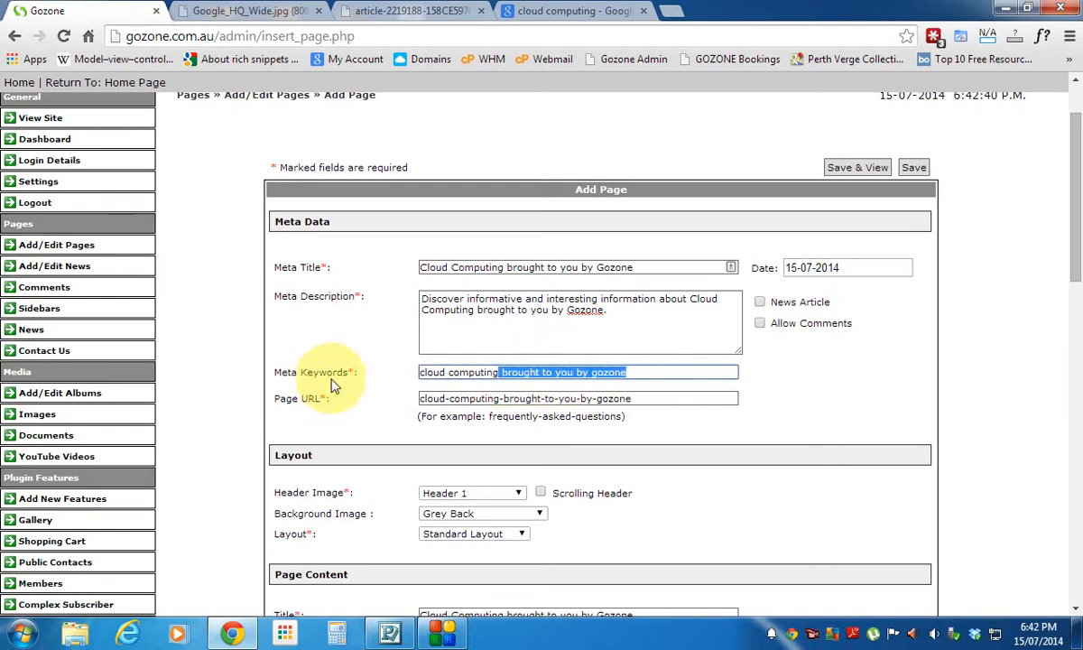
key(BackSpace)
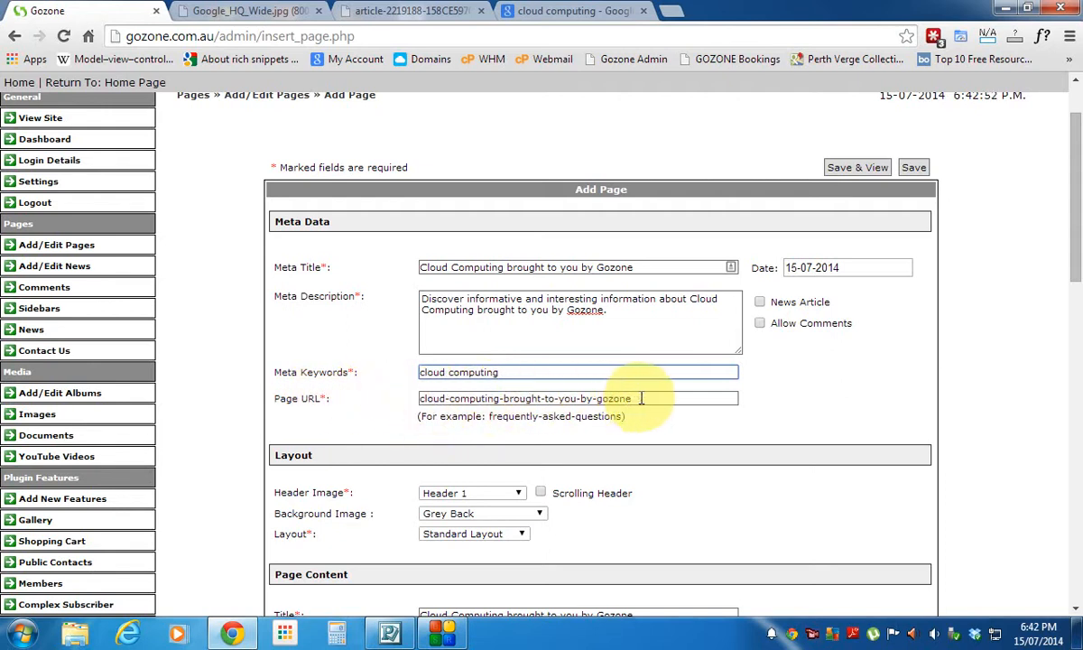
drag(641, 398, 501, 402)
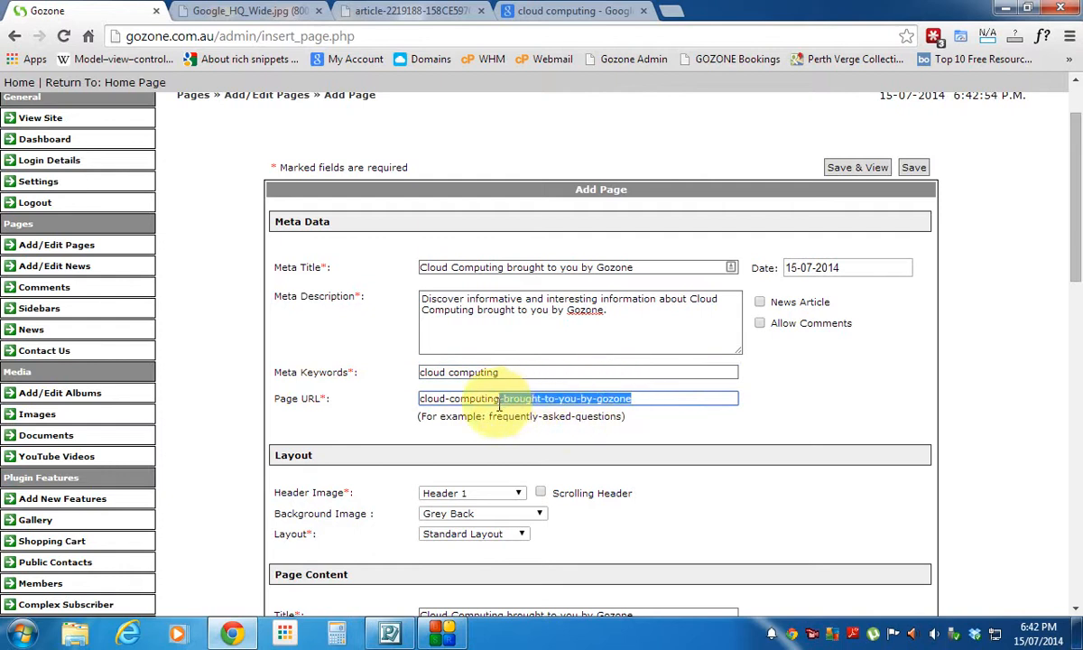
key(BackSpace)
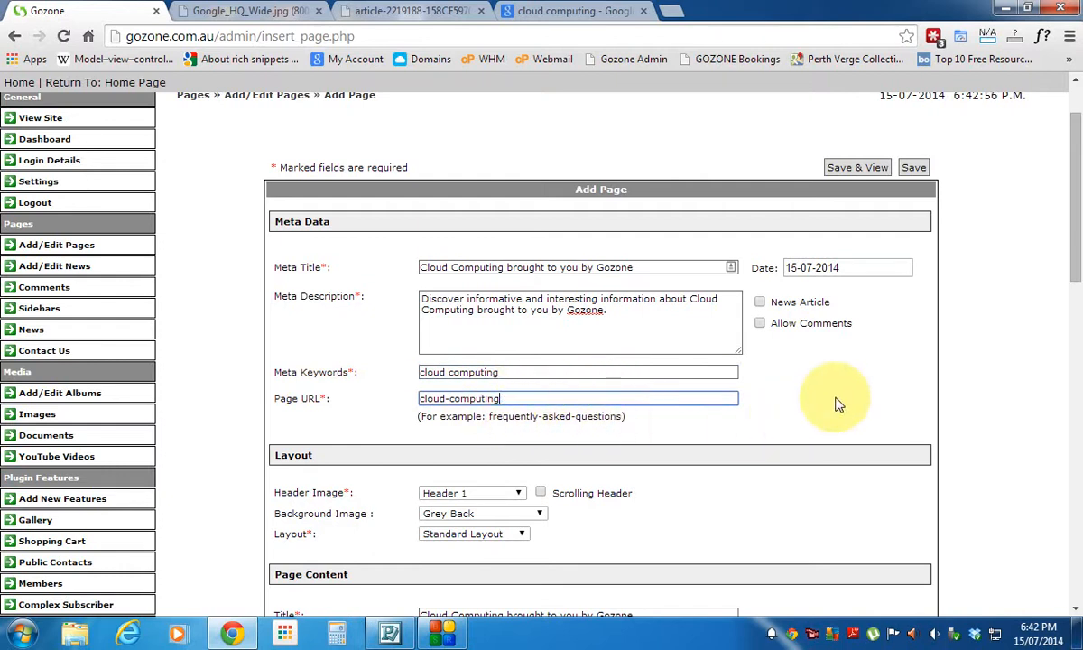
- Compare the new page's meta title, description, keywords and URL with the Wikipedia listing in the cloud computing search results
scroll(831, 383, down, 1)
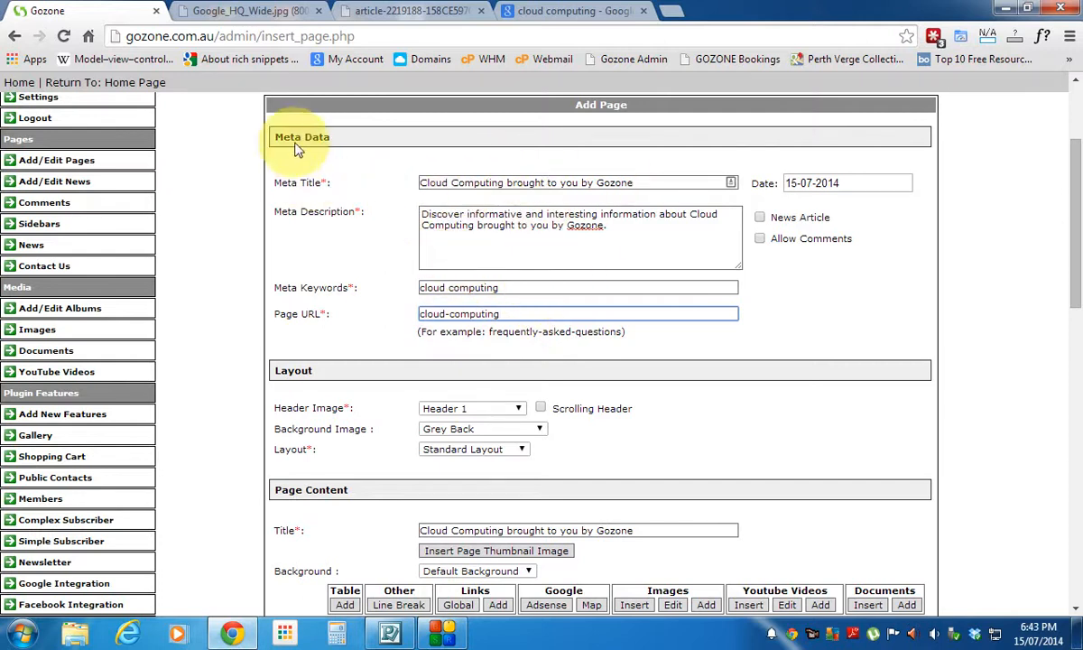
click(592, 16)
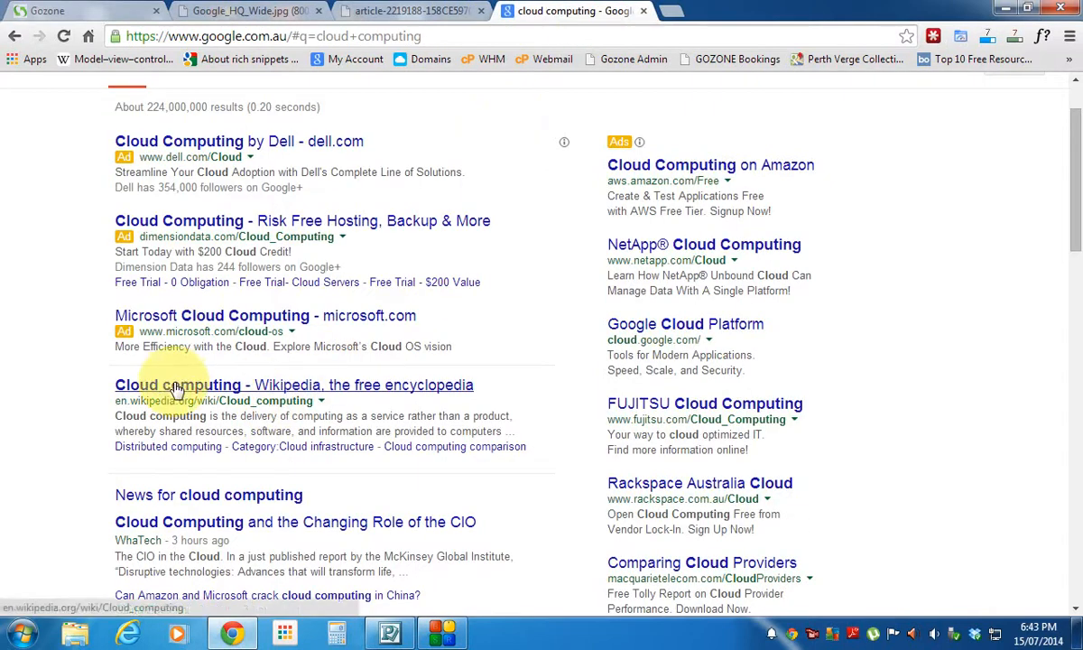
click(78, 11)
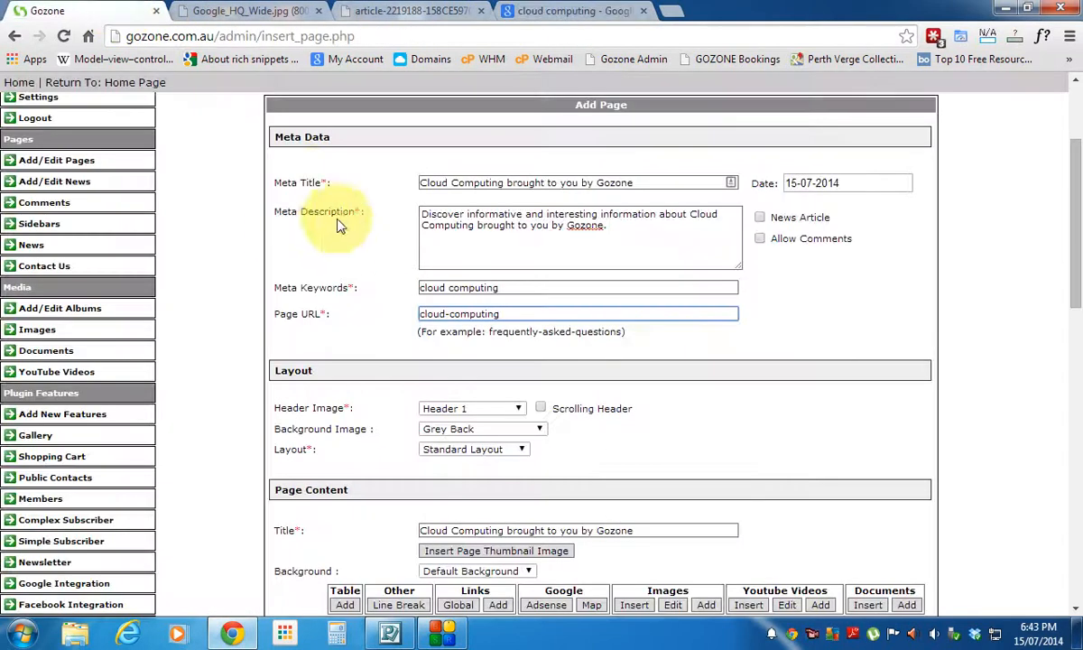
click(566, 11)
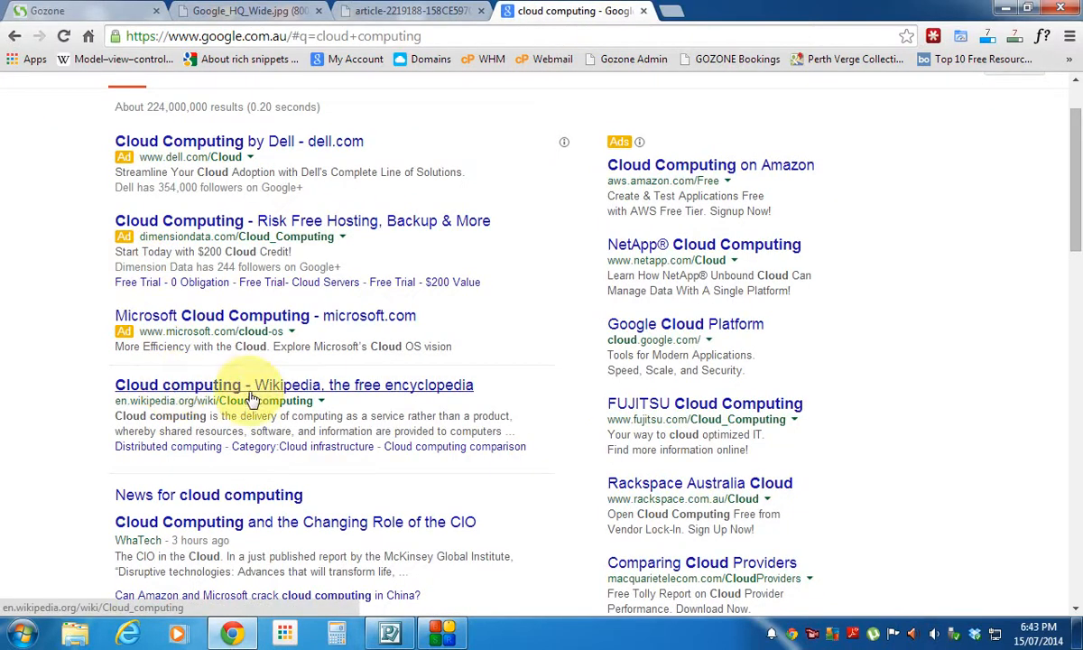
click(35, 11)
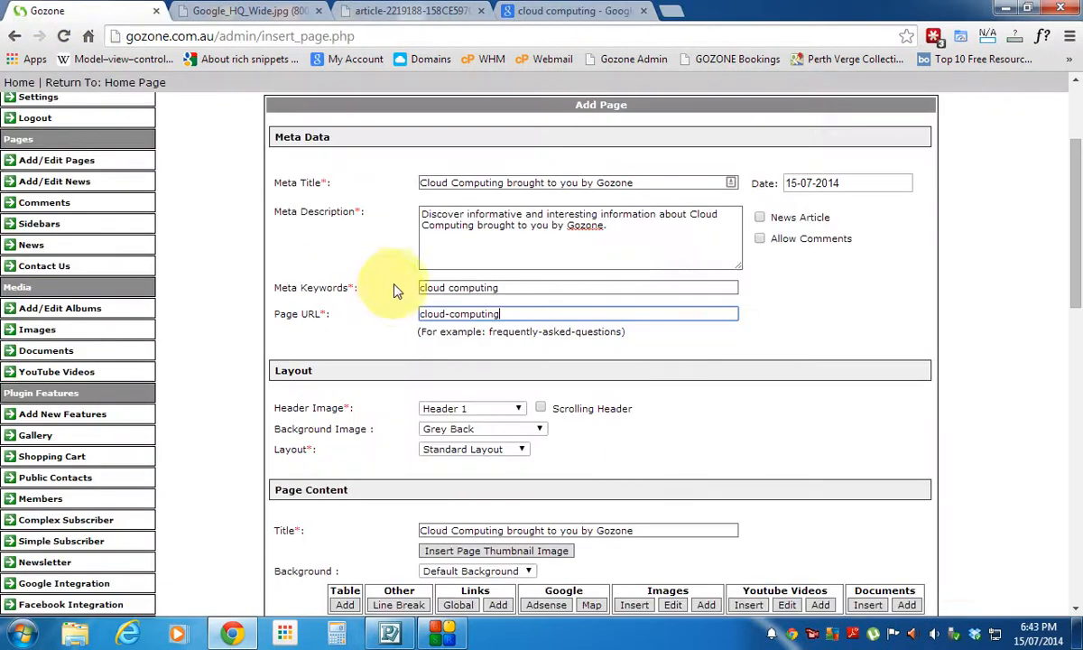
click(585, 12)
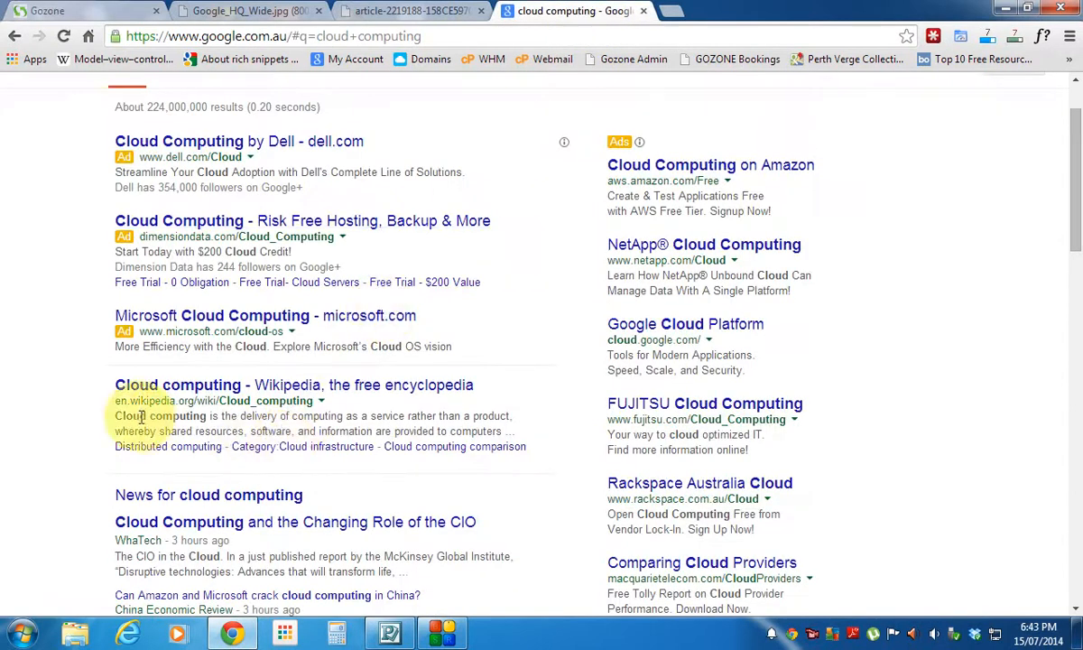
click(98, 10)
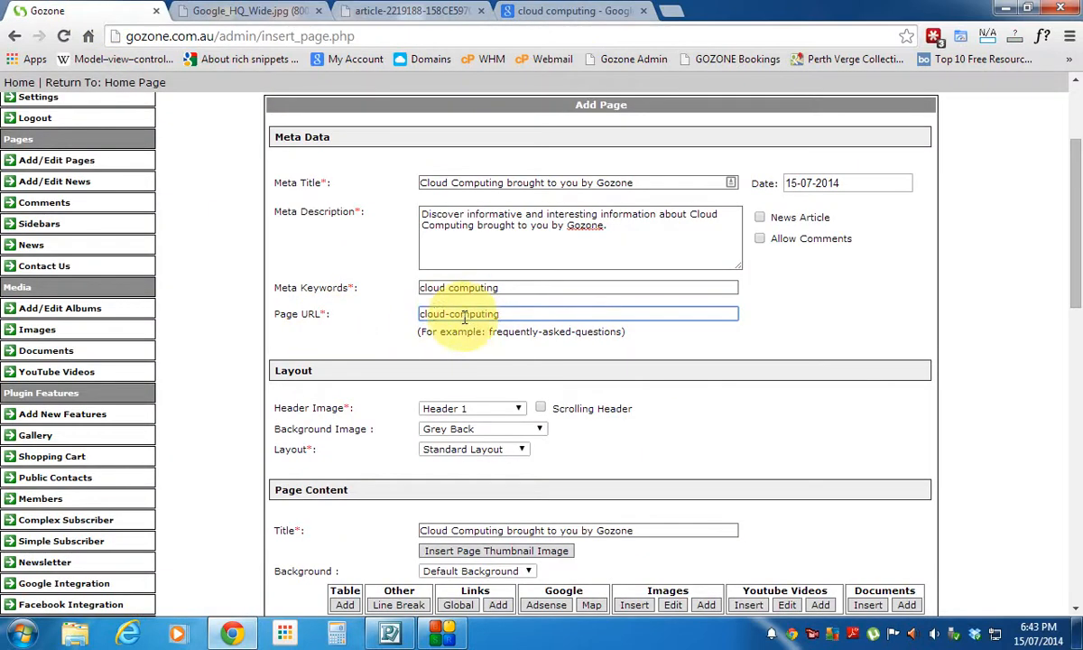
- Check the Wikipedia listing in the search results against the new page's meta data, and locate the form's Page Content section
click(570, 13)
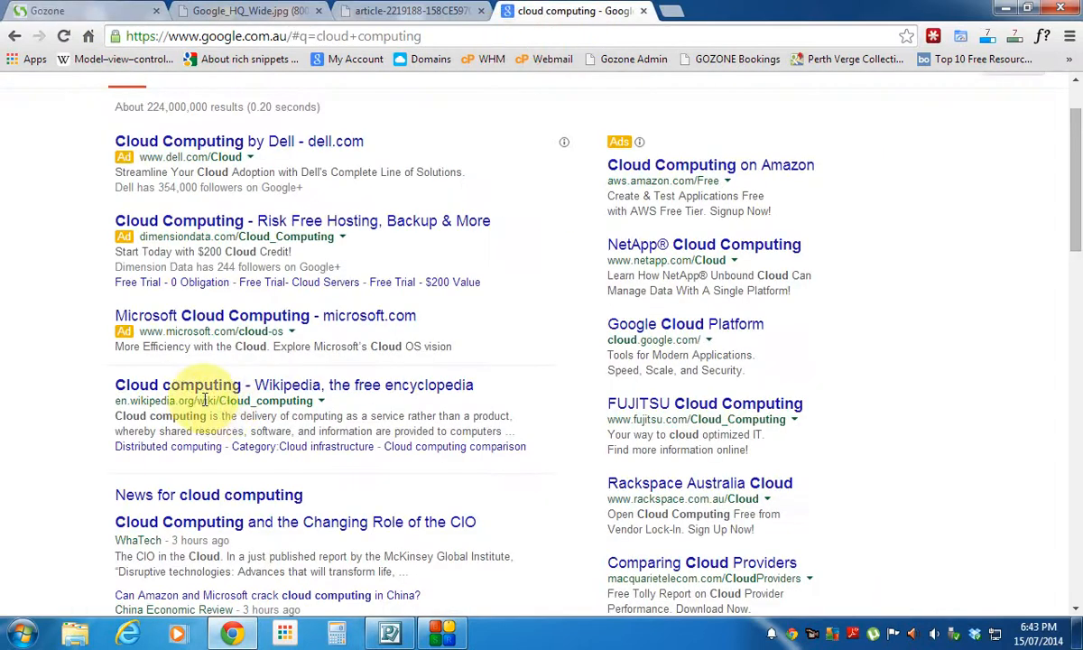
click(69, 11)
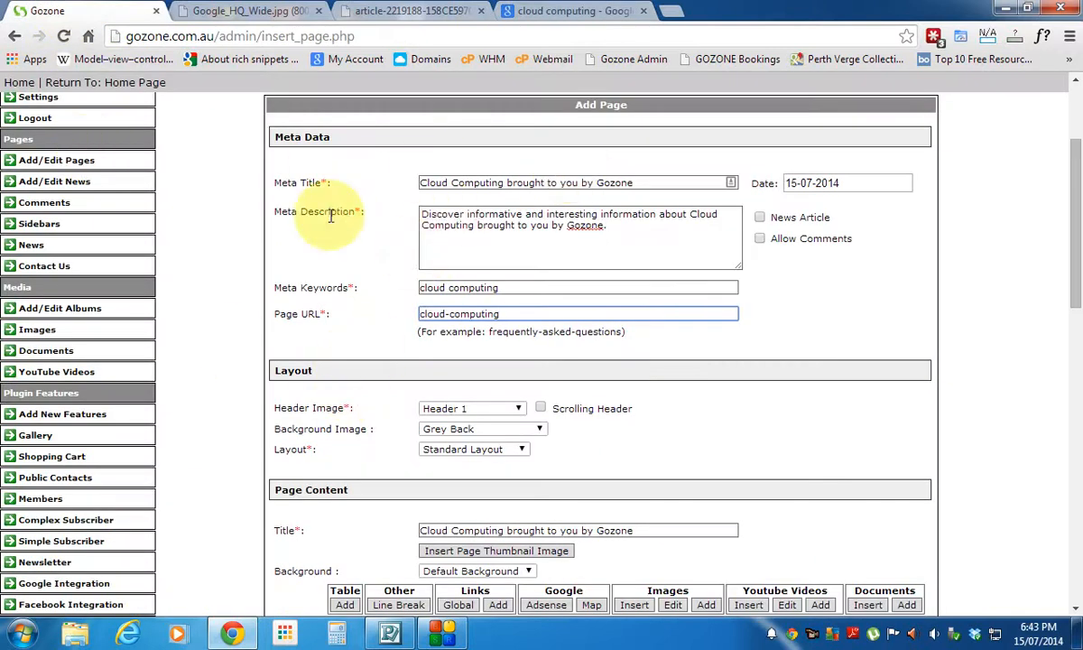
scroll(330, 410, down, 2)
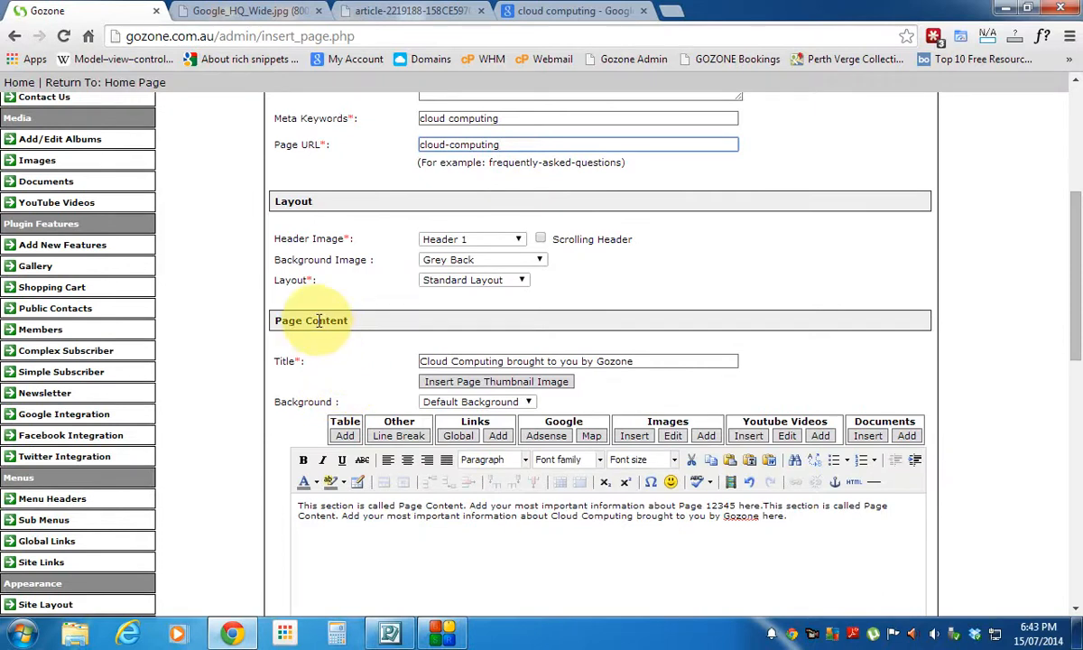
scroll(323, 327, down, 1)
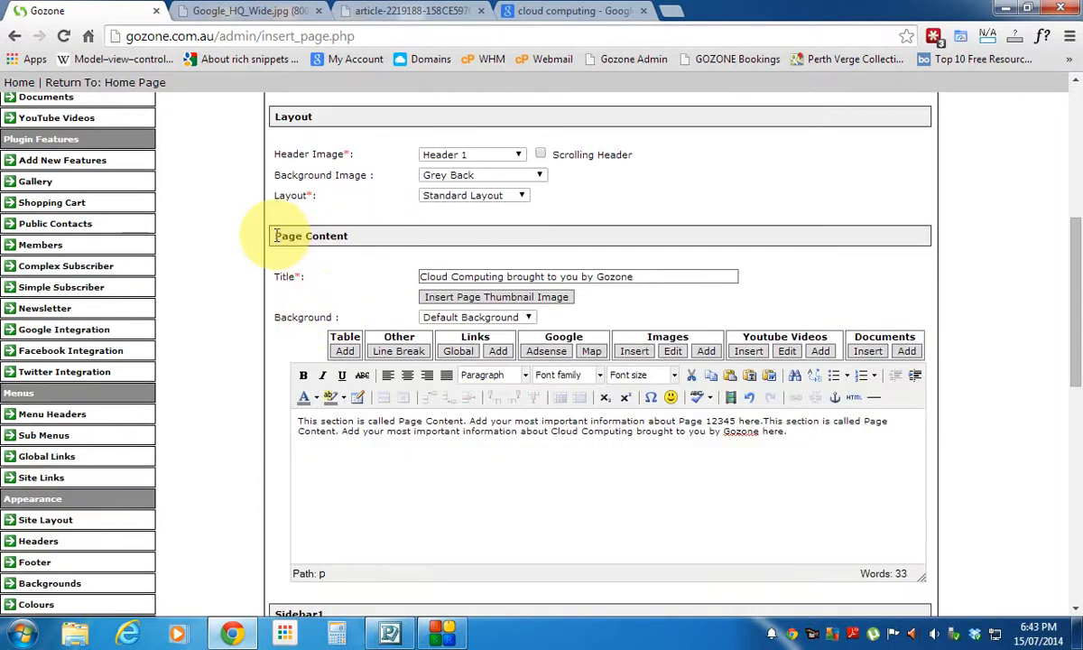
drag(268, 236, 348, 236)
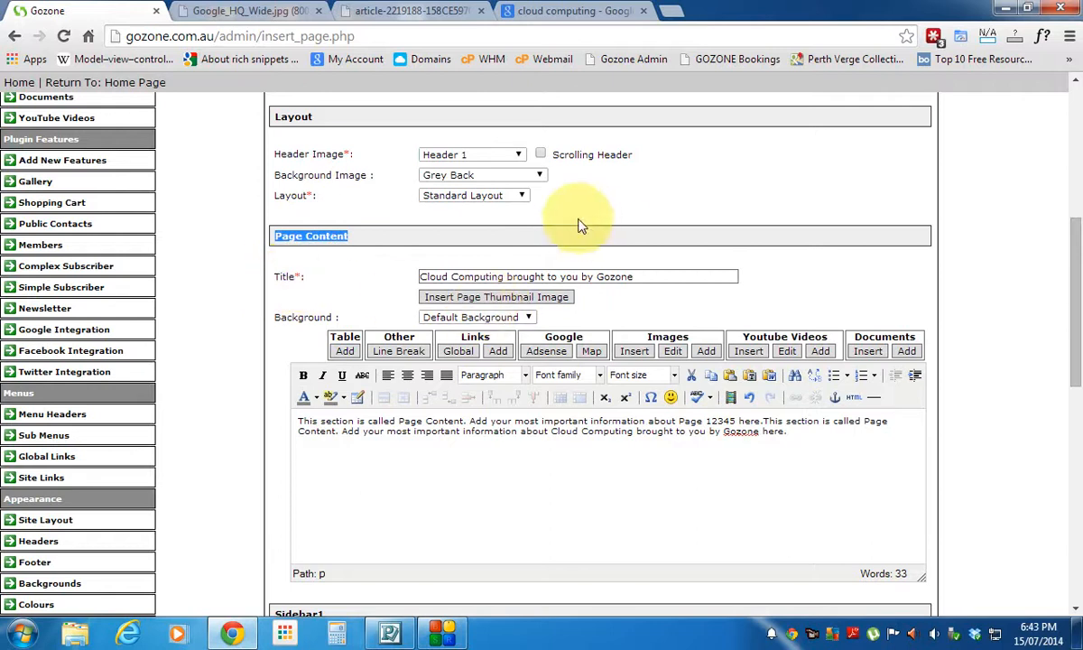
- Open the Wikipedia result from the cloud computing search results in a new tab and switch to it
click(606, 12)
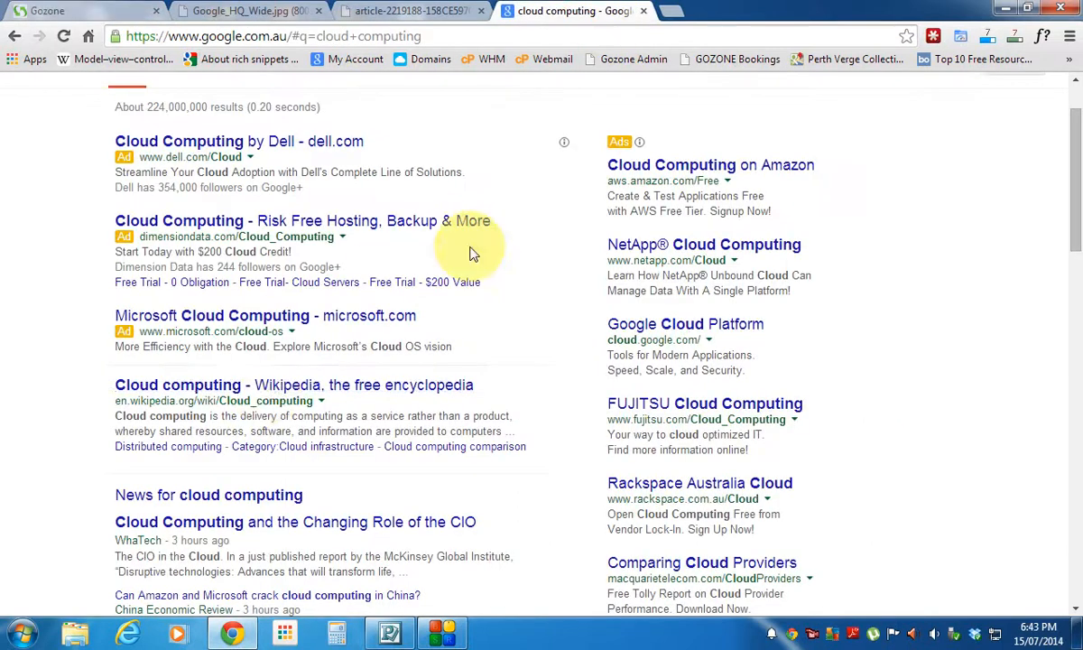
right_click(271, 392)
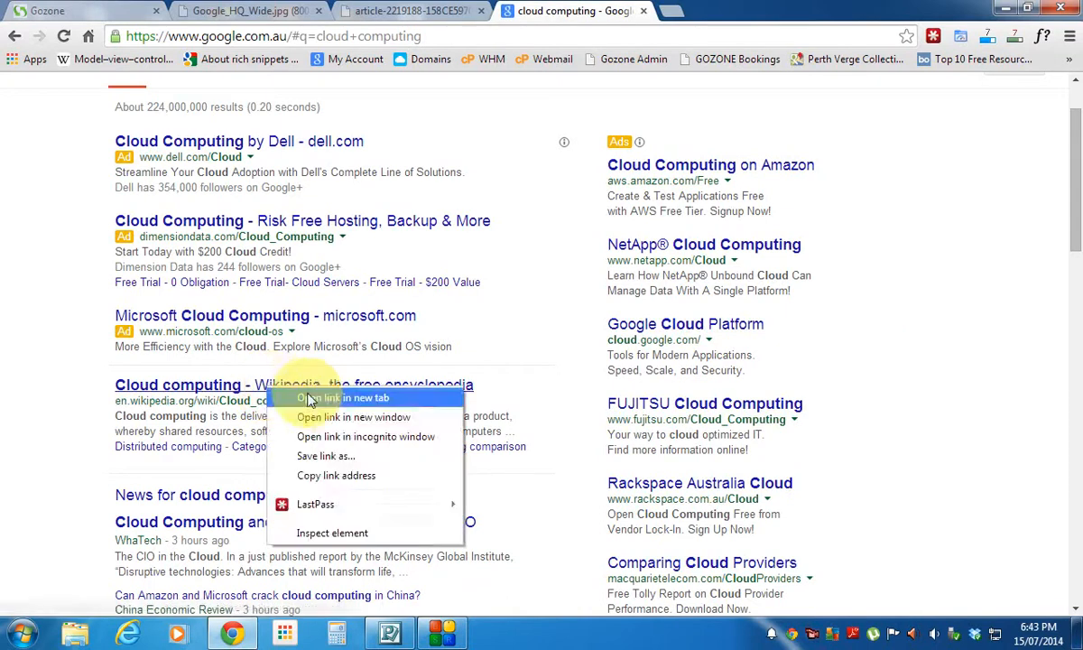
click(298, 401)
click(745, 13)
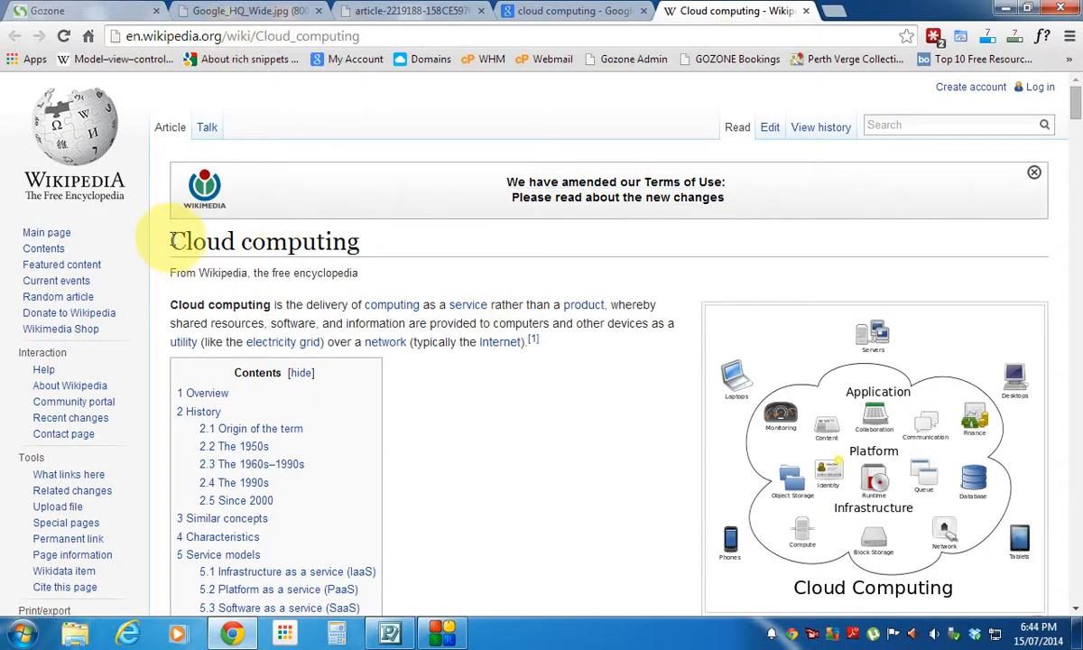
- Examine the Wikipedia article's heading, the start of its introduction and its full length down to the external links
drag(172, 241, 388, 246)
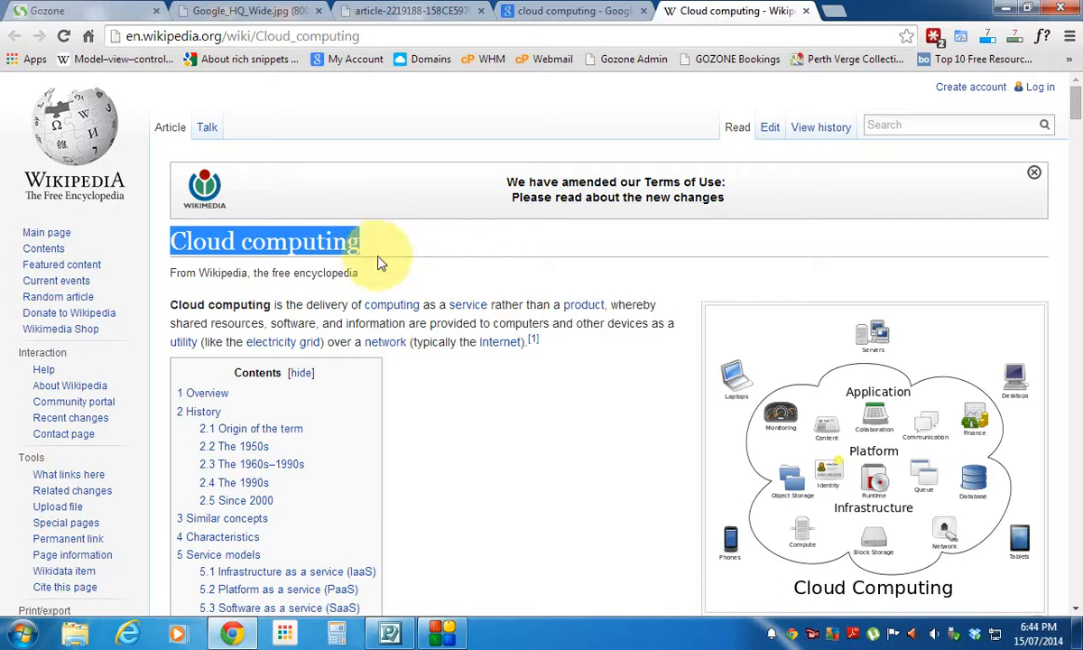
drag(169, 307, 285, 308)
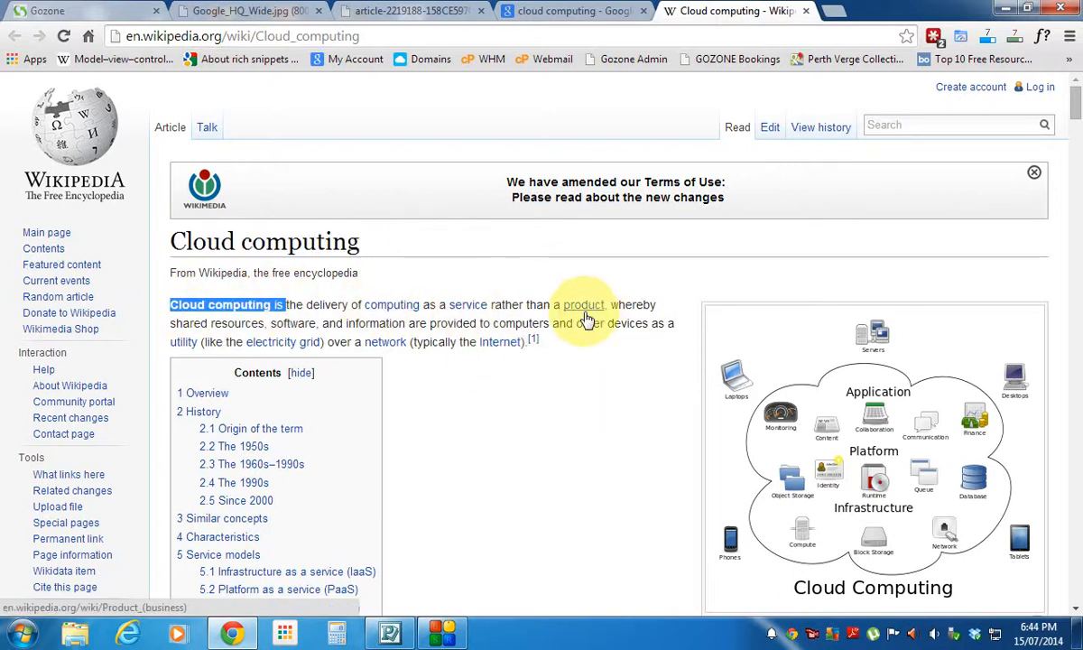
scroll(519, 370, down, 20)
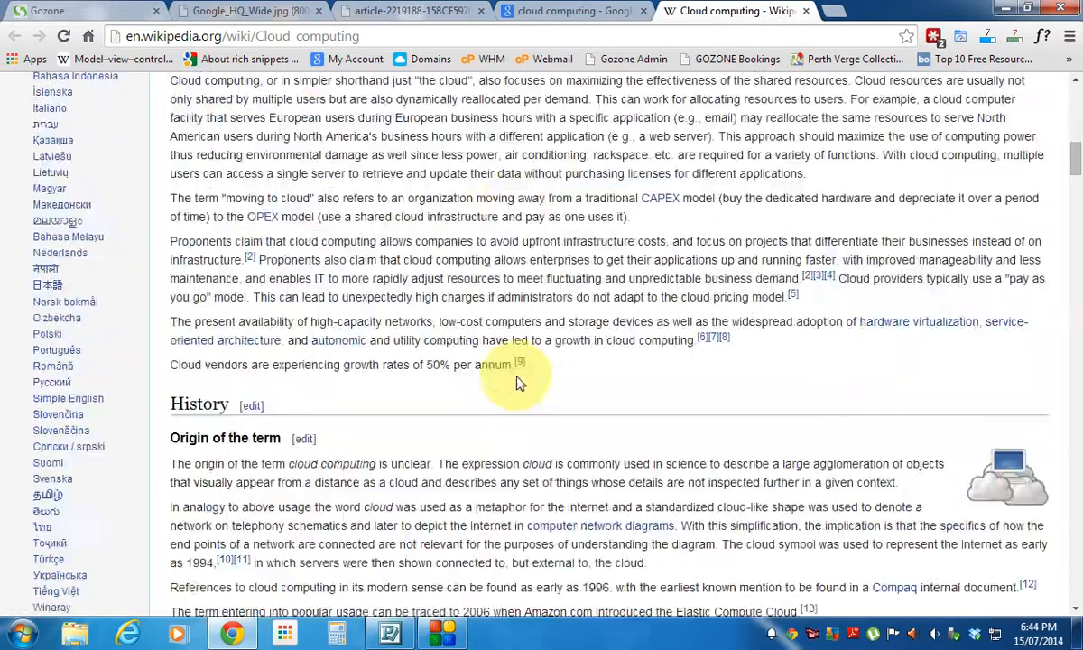
scroll(521, 383, down, 20)
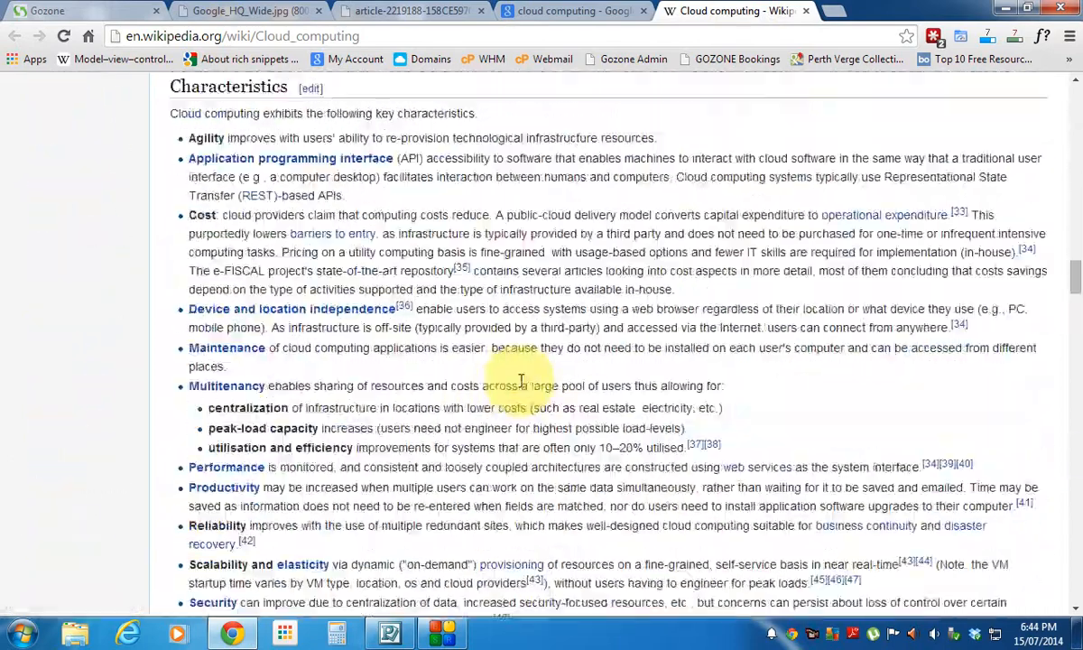
scroll(528, 388, down, 20)
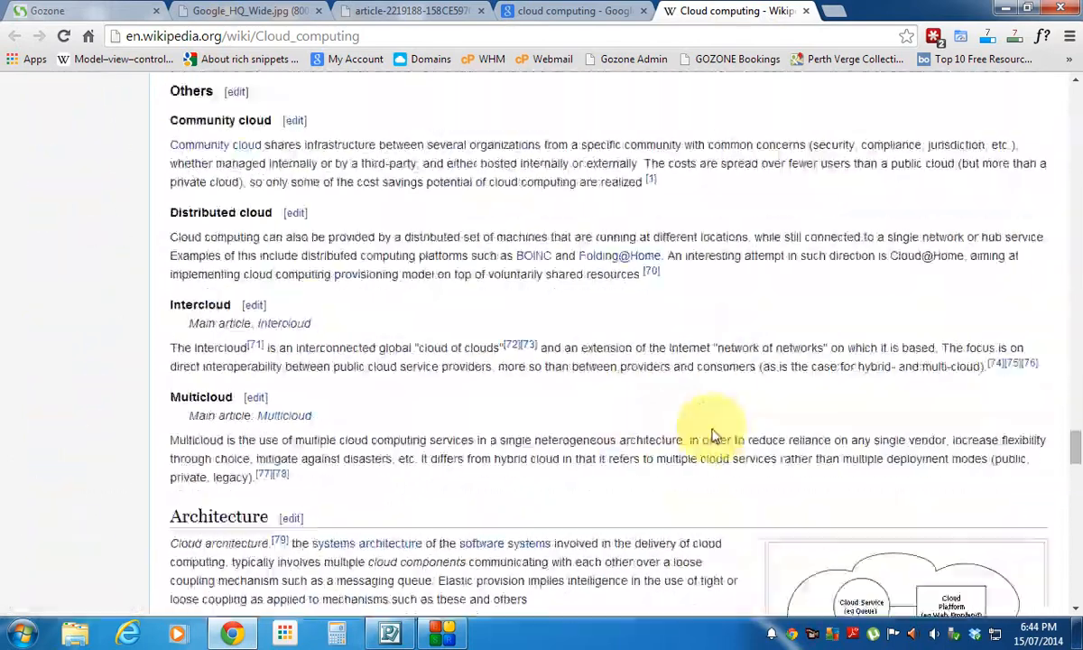
scroll(866, 461, down, 15)
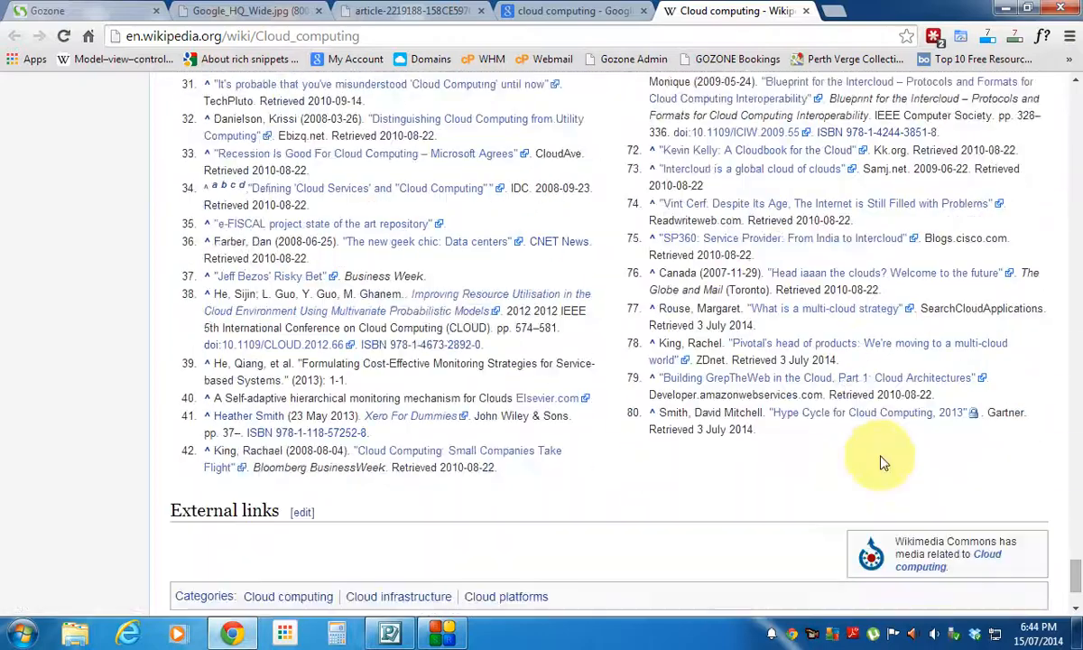
drag(1077, 591, 1077, 100)
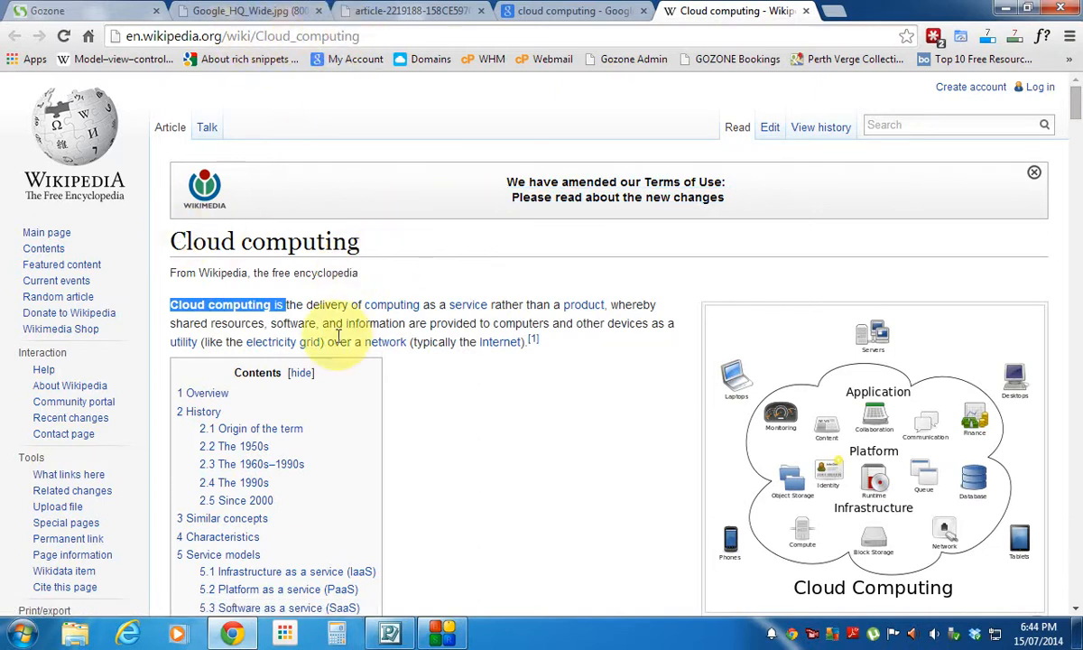
- Look through the article's contents list and its Overview, History and Similar concepts sections, ending back at its heading
scroll(600, 477, down, 4)
scroll(596, 481, down, 3)
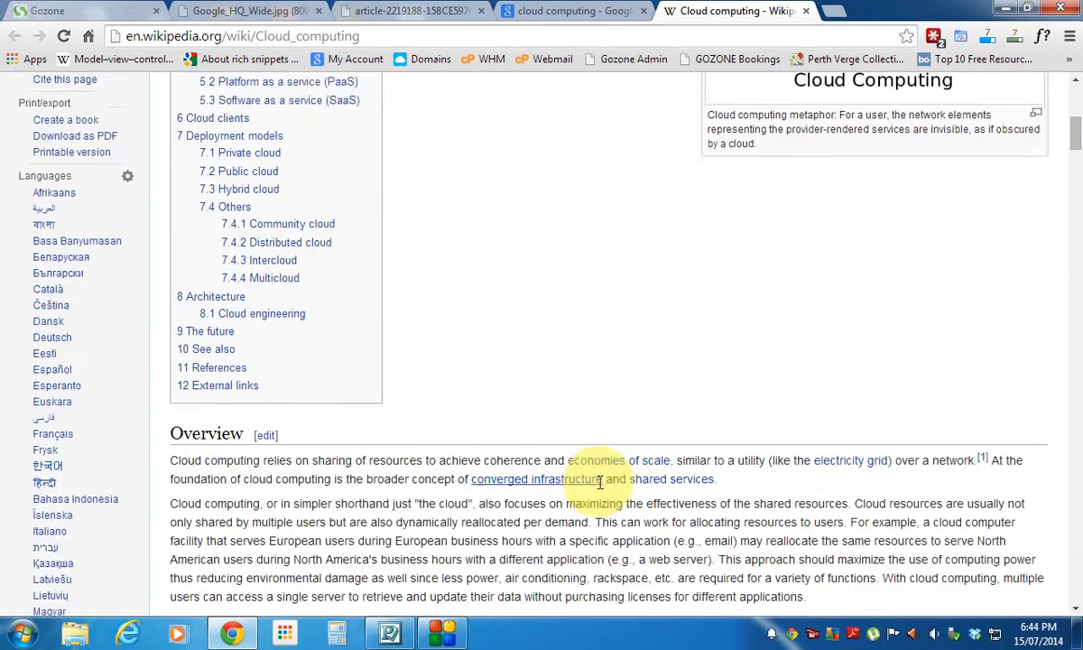
scroll(593, 492, down, 3)
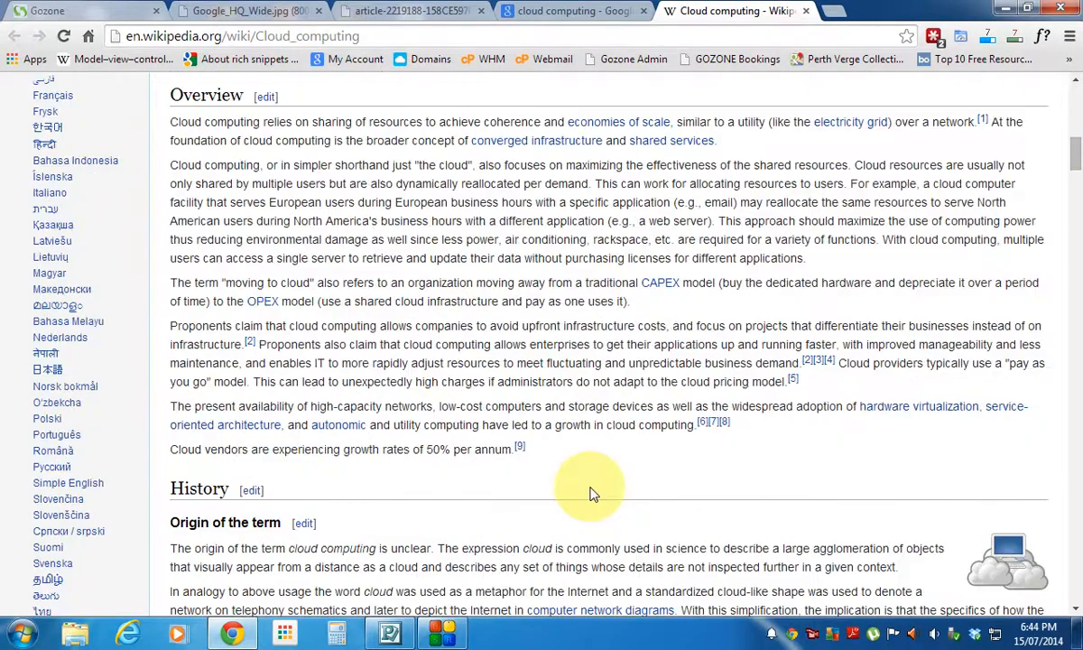
scroll(588, 494, down, 4)
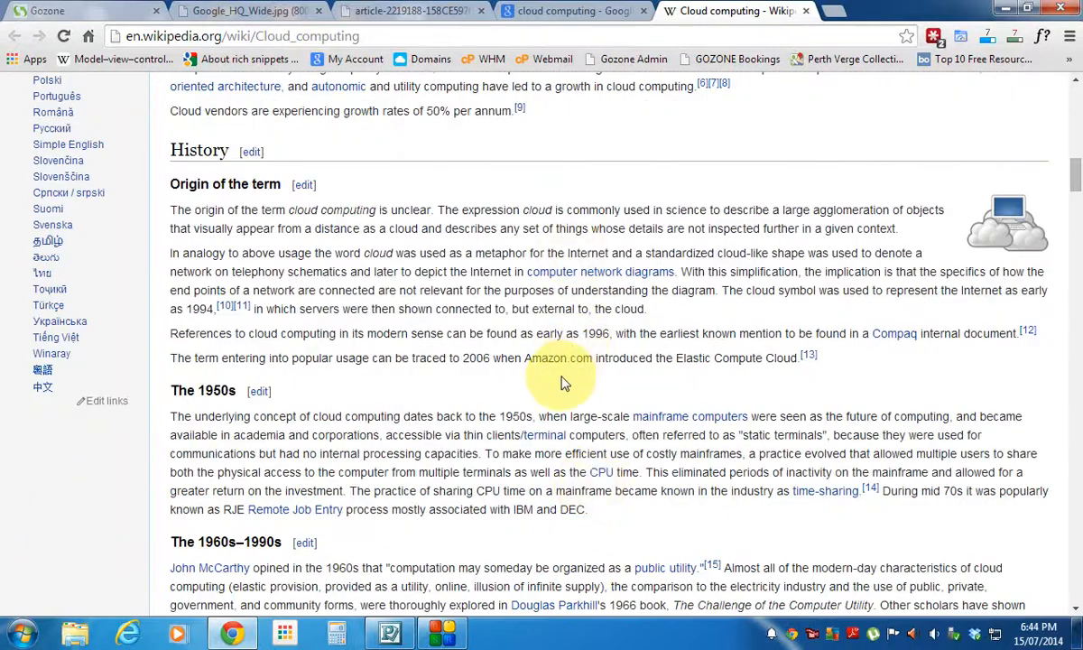
scroll(560, 384, down, 3)
scroll(558, 388, down, 5)
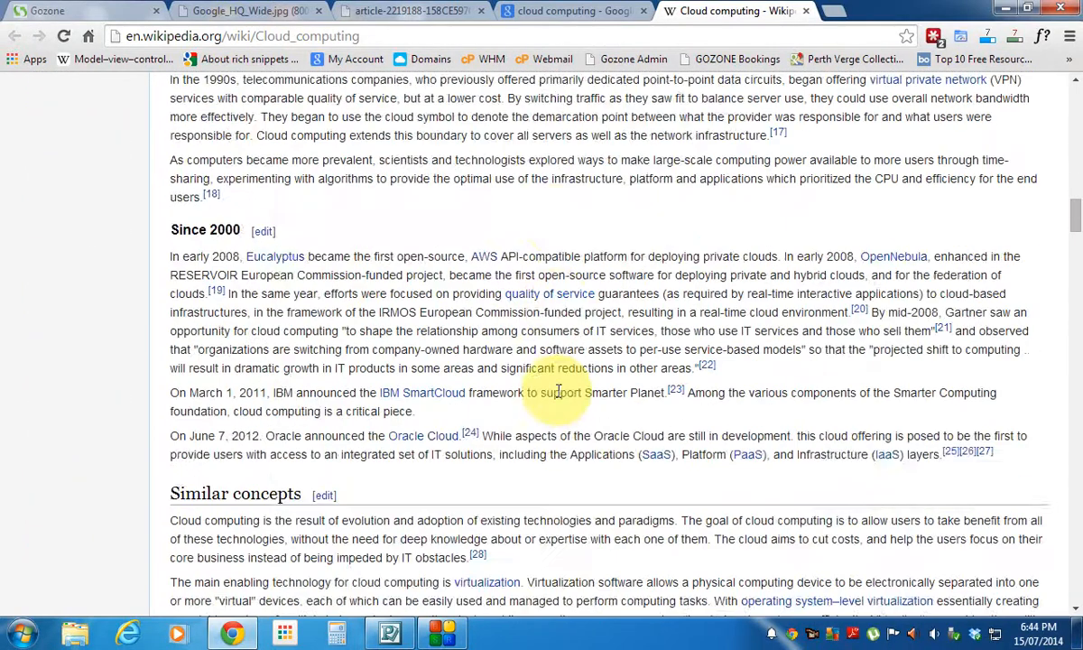
scroll(558, 390, down, 4)
scroll(565, 390, up, 20)
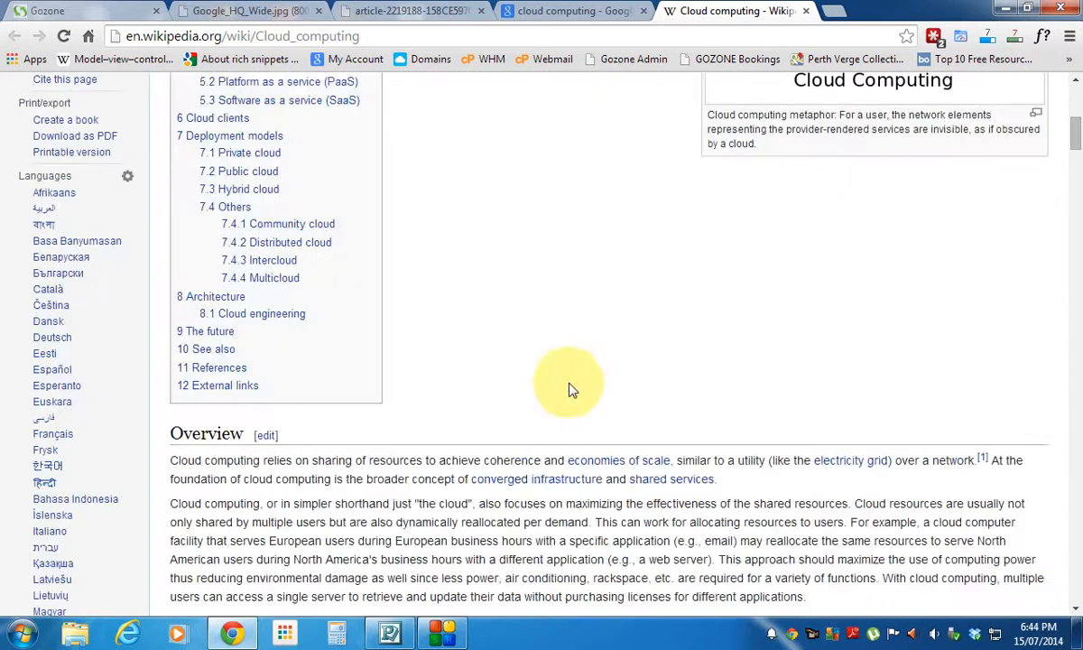
scroll(585, 348, up, 6)
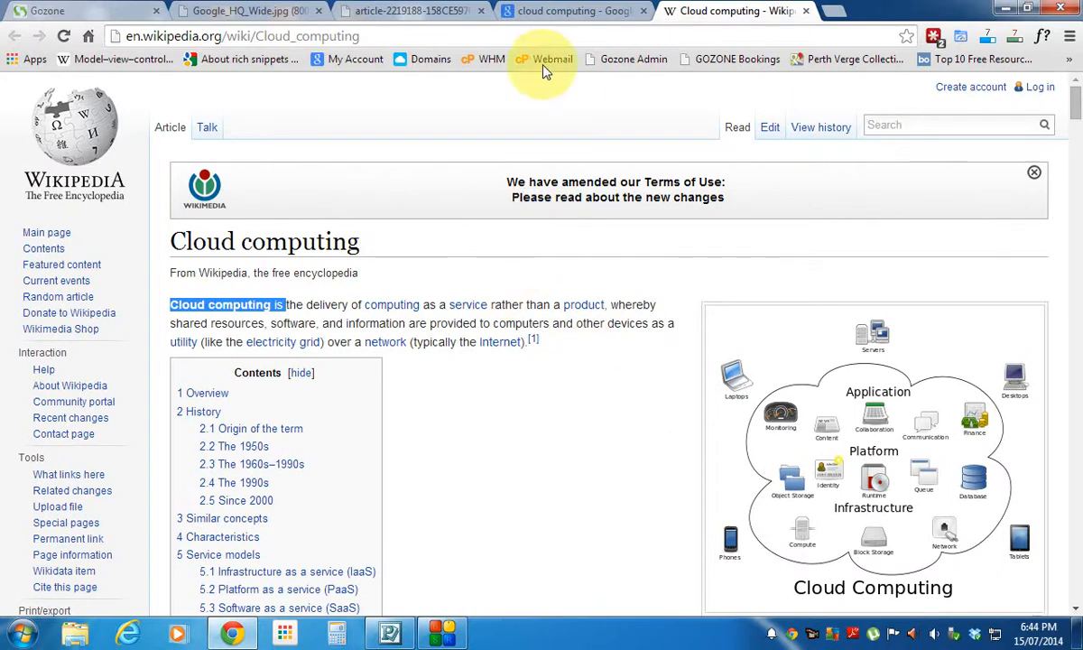
- Compare the Wikipedia search listing with the article once more and close the article's tab
click(564, 11)
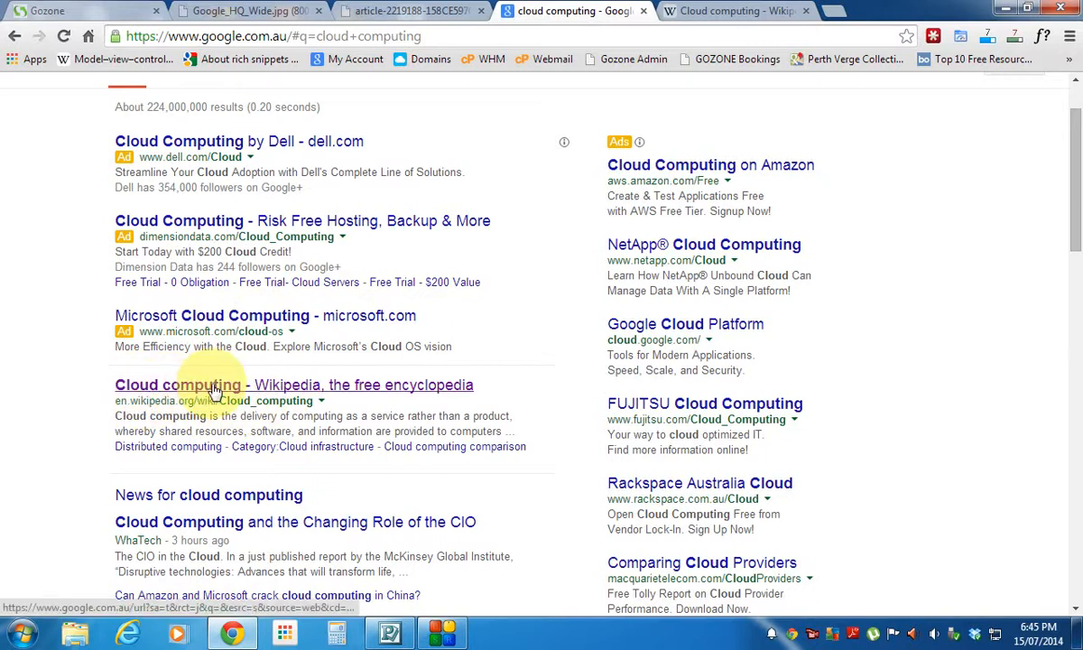
click(757, 13)
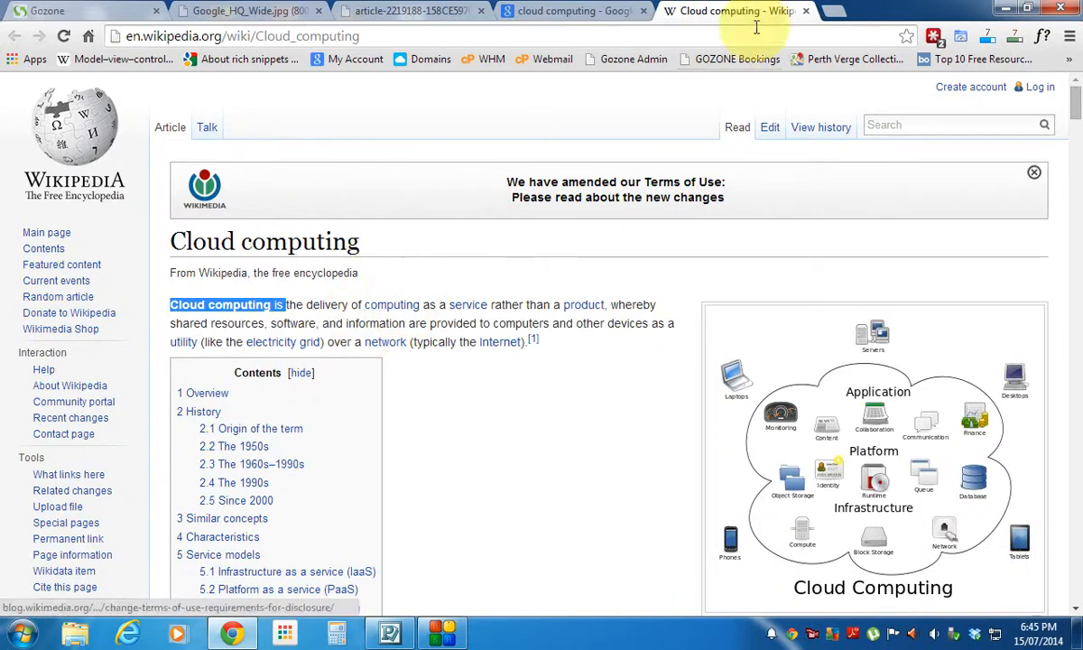
click(805, 12)
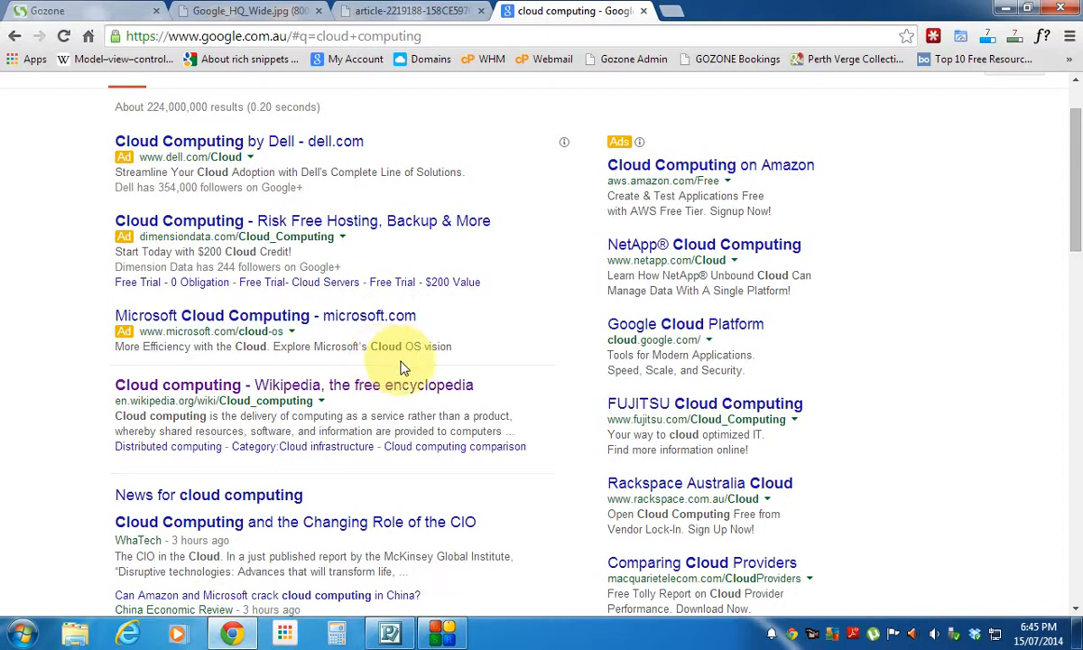
- Shorten the title in the new Gozone page's Page Content section to "Cloud Computing"
click(102, 9)
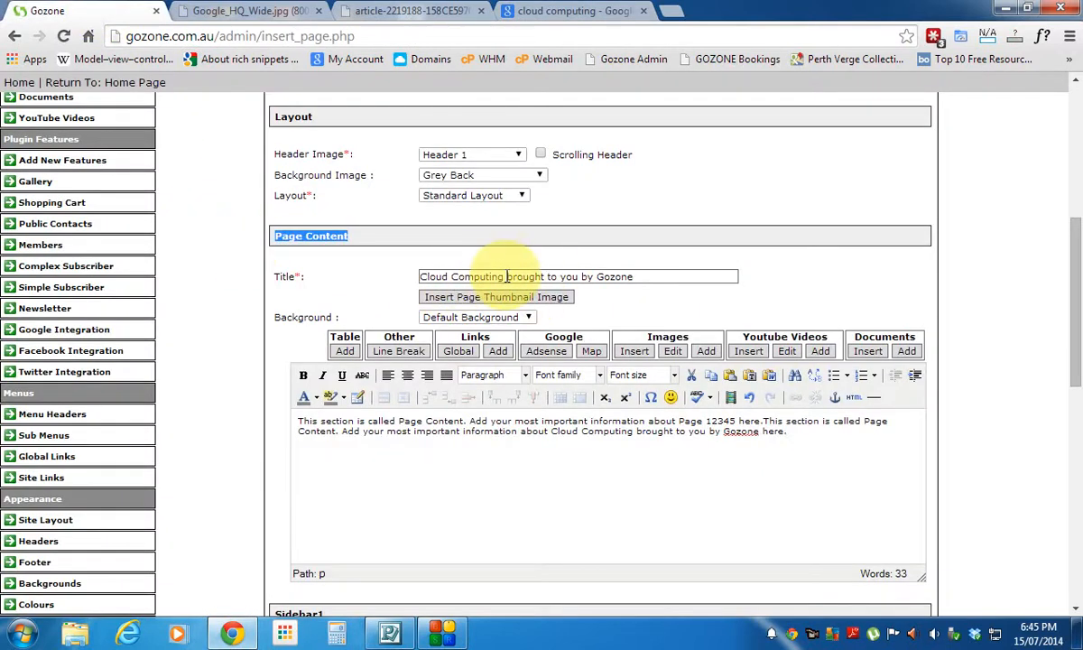
drag(504, 277, 722, 233)
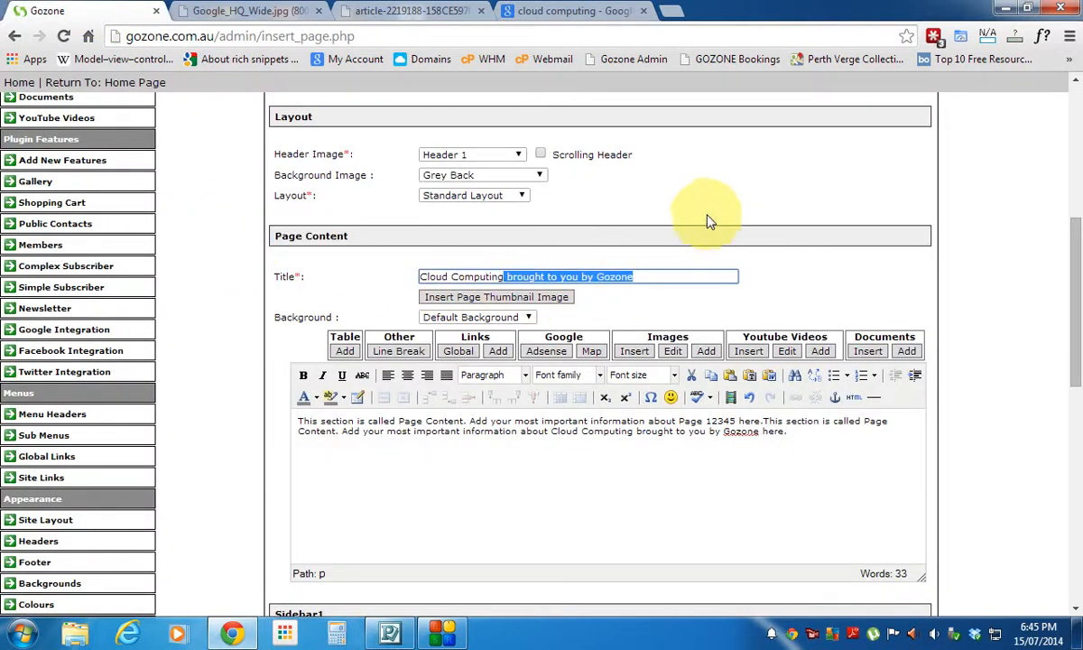
key(BackSpace)
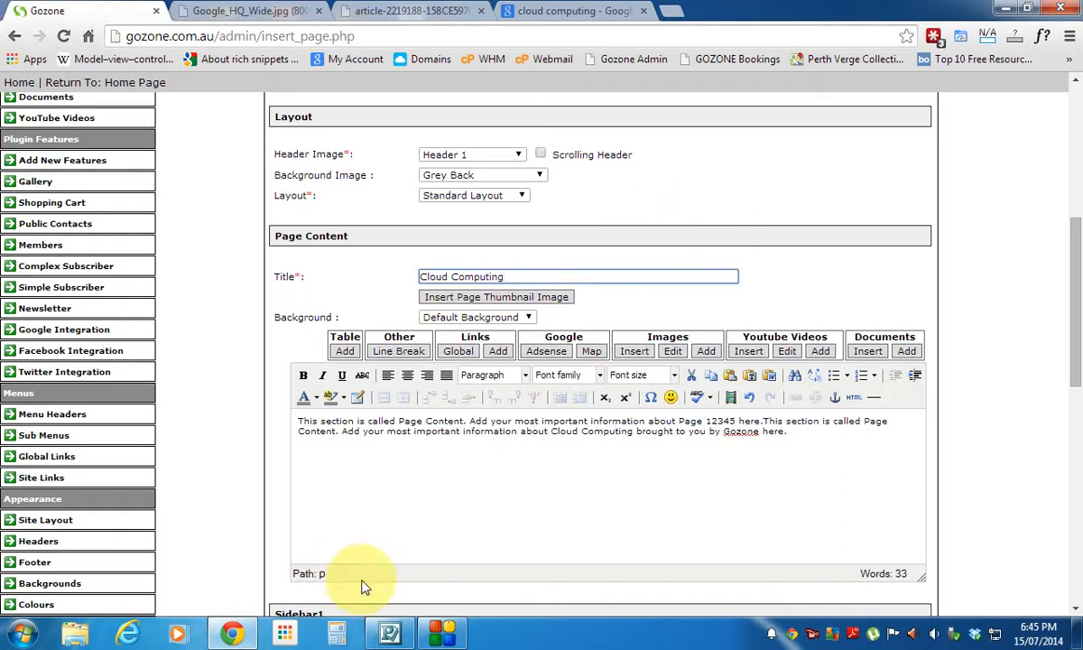
- Replace the placeholder page content with the "What does local versus cloud computing mean?" heading and text copied from book.pub in Microsoft Publisher
click(390, 632)
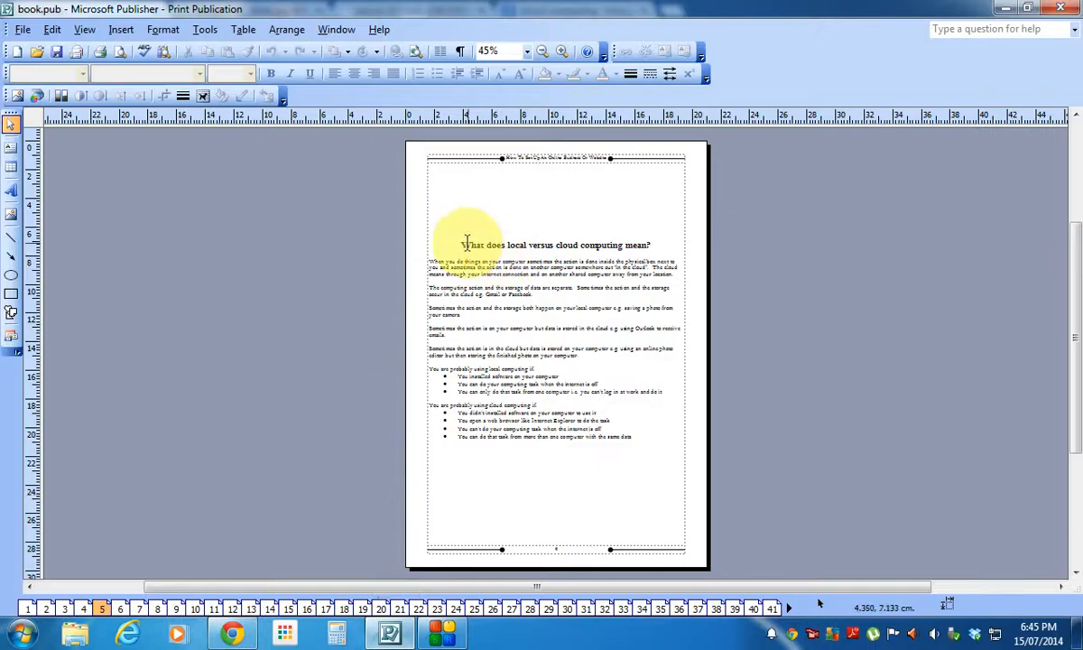
drag(463, 244, 658, 439)
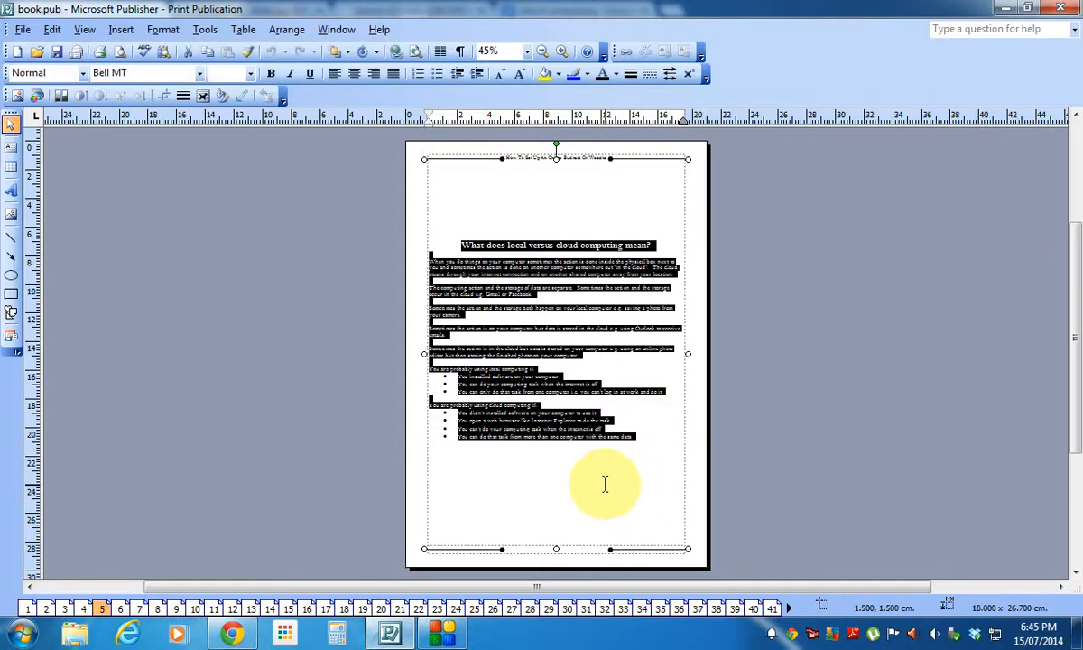
click(232, 633)
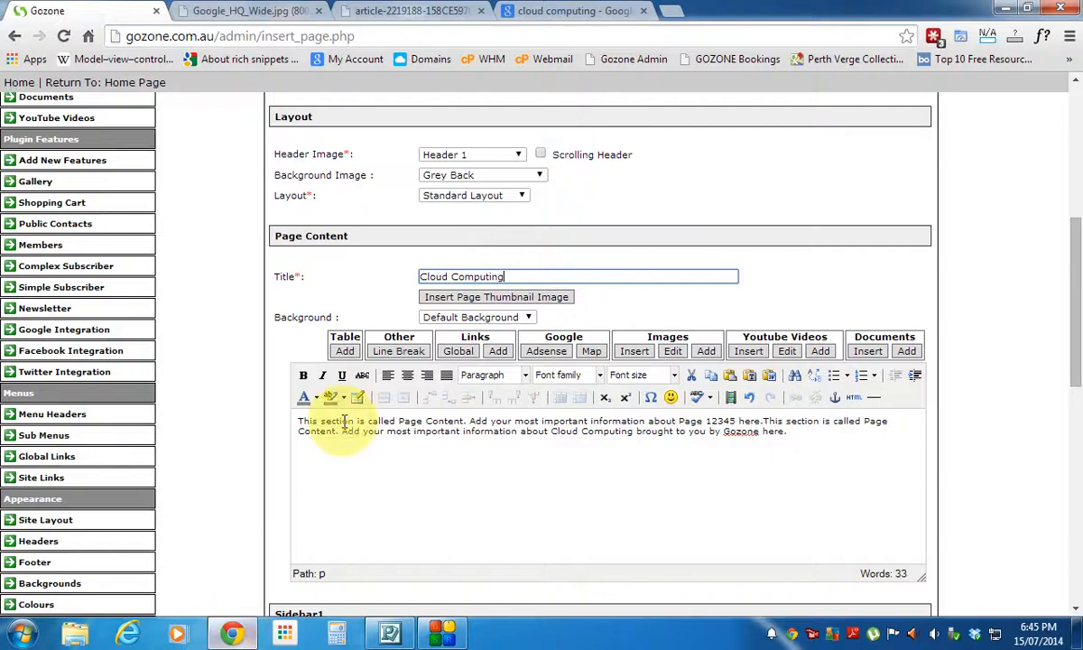
drag(789, 431, 228, 423)
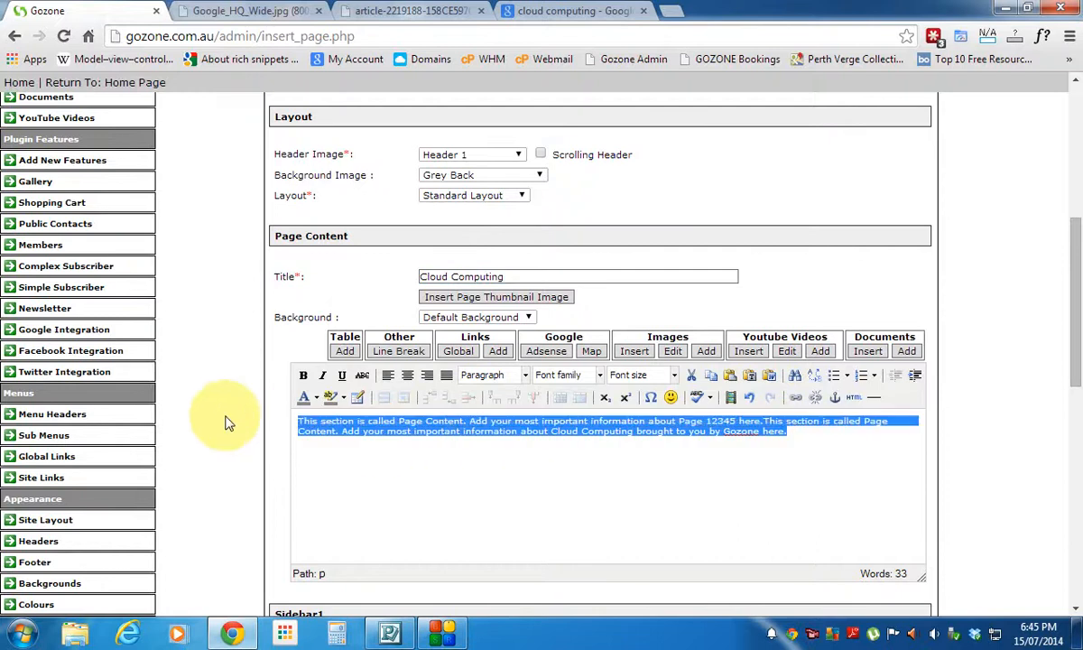
key(ctrl+v)
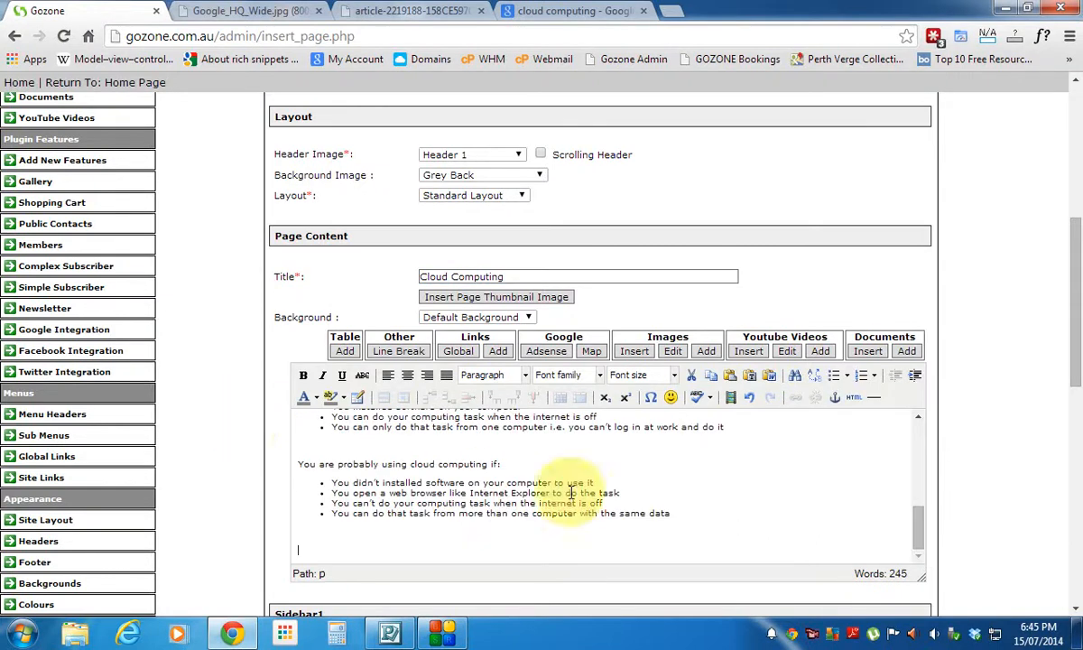
- Delete the blank lines below the content heading and between the body paragraphs, down to the one beginning "Sometimes the action is in the cloud"
scroll(569, 492, up, 10)
scroll(1030, 402, down, 2)
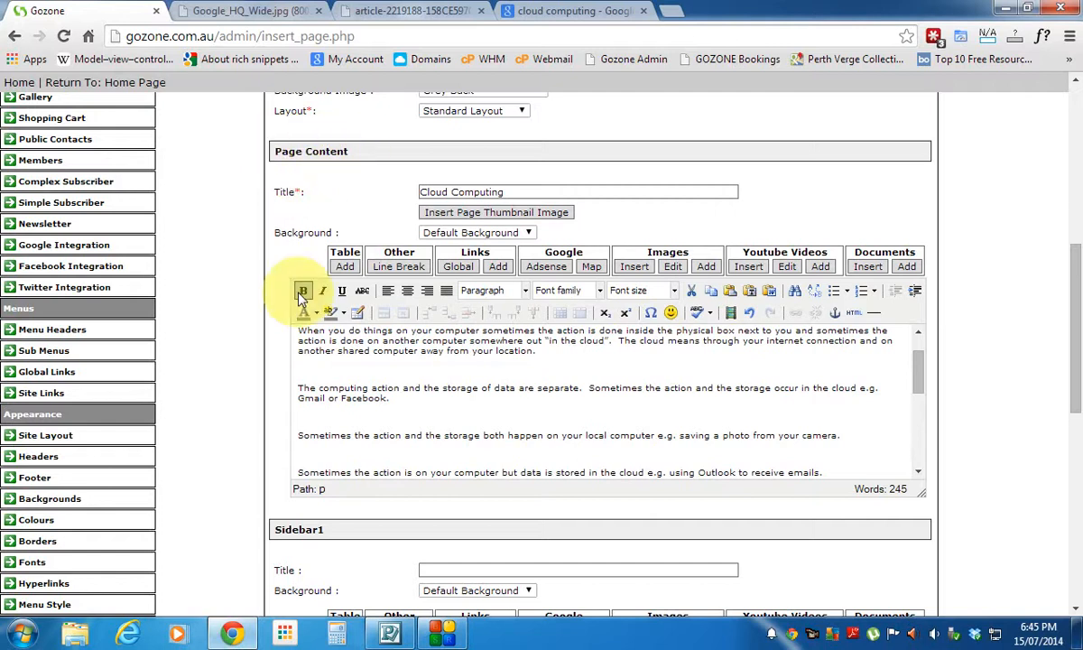
scroll(406, 416, up, 3)
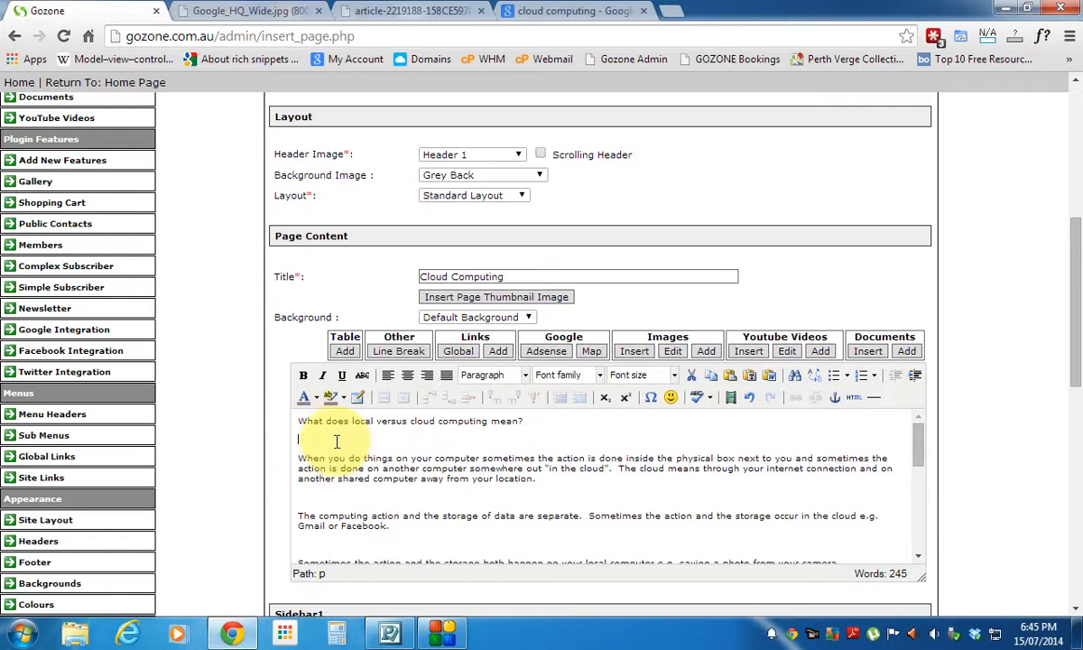
key(Delete)
click(296, 480)
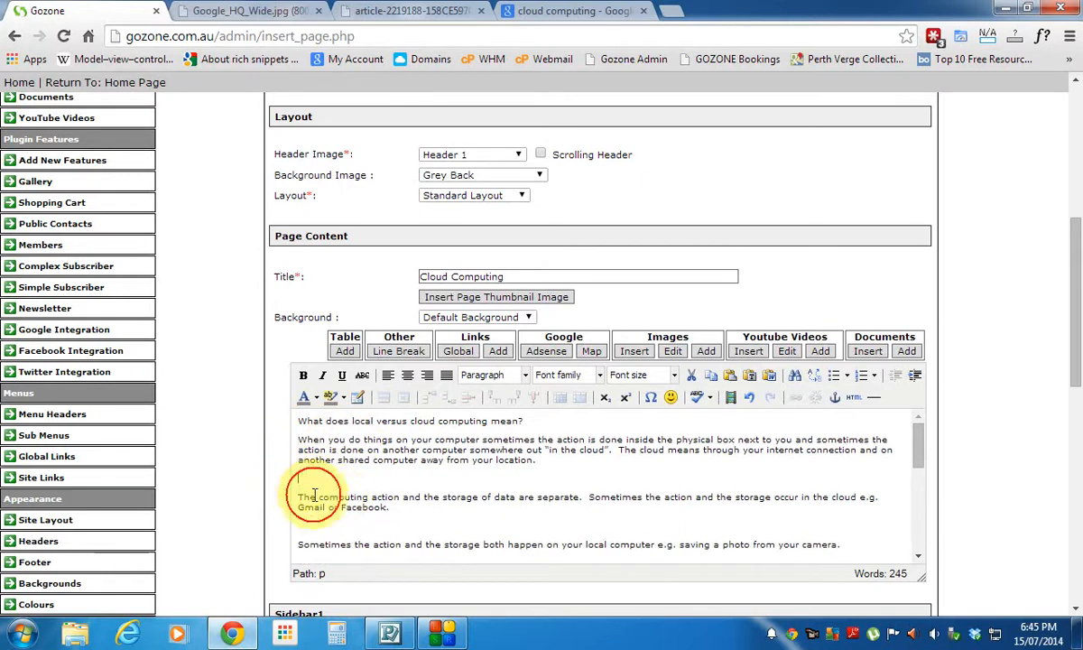
key(Delete)
click(298, 506)
key(Delete)
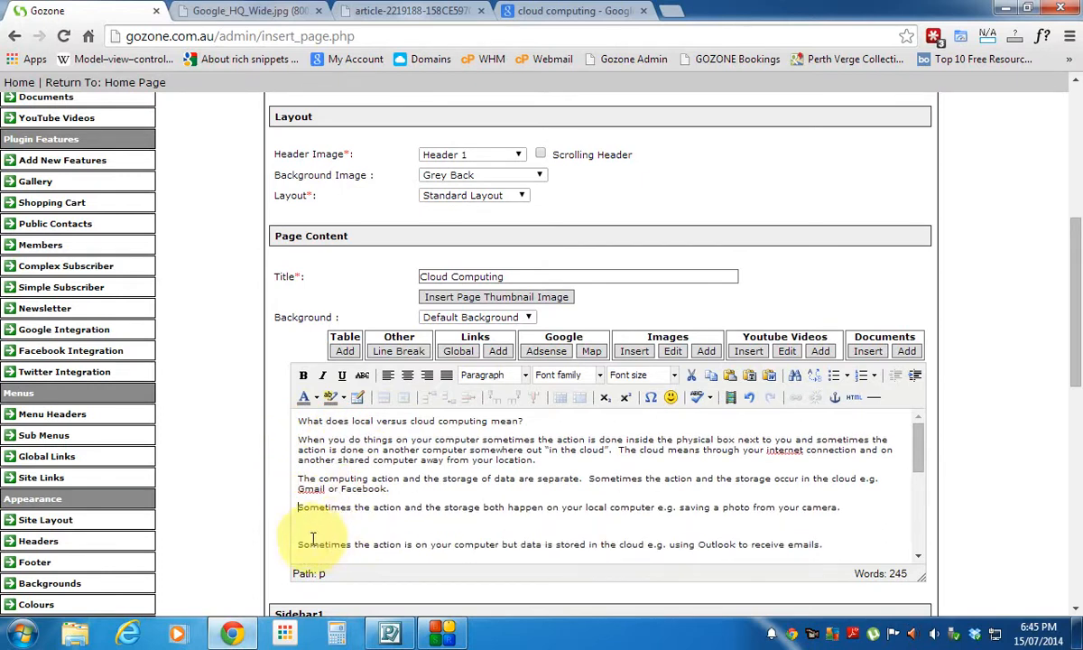
click(296, 524)
key(Delete)
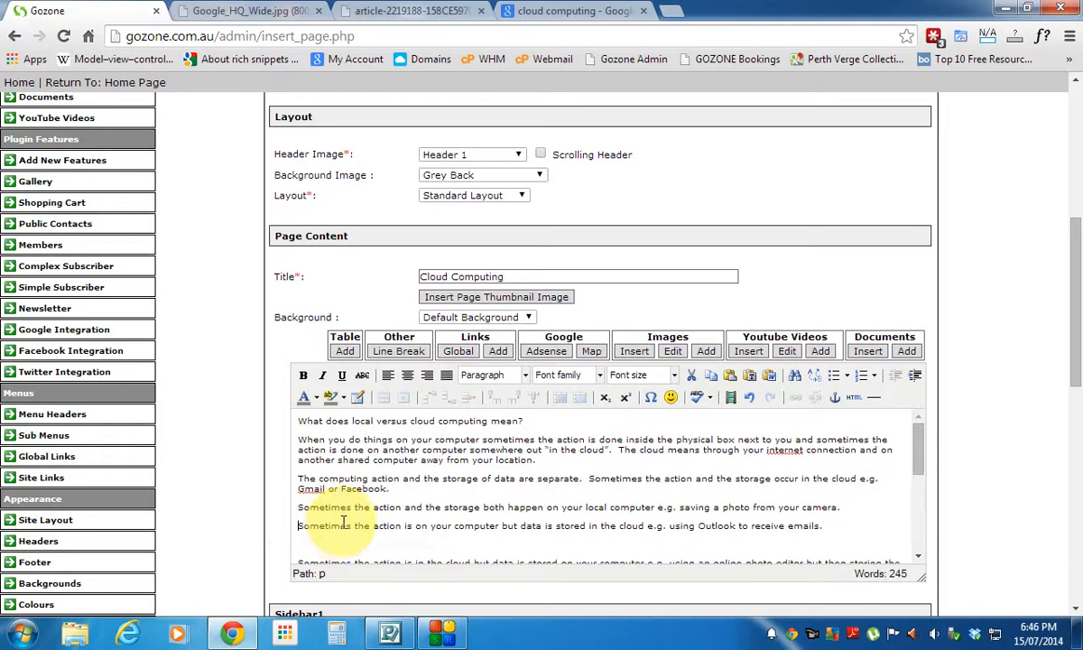
click(296, 543)
key(Delete)
- Delete the blank lines above the "You are probably using local computing if:" and "You are probably using cloud computing if:" lines
scroll(309, 487, down, 2)
click(296, 488)
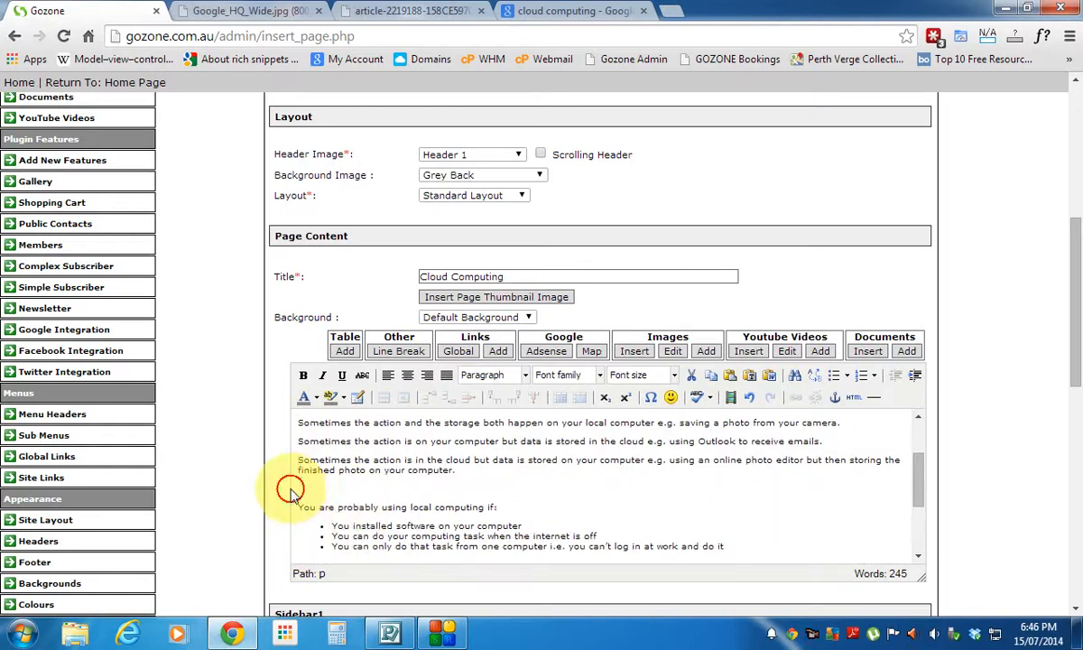
key(Delete)
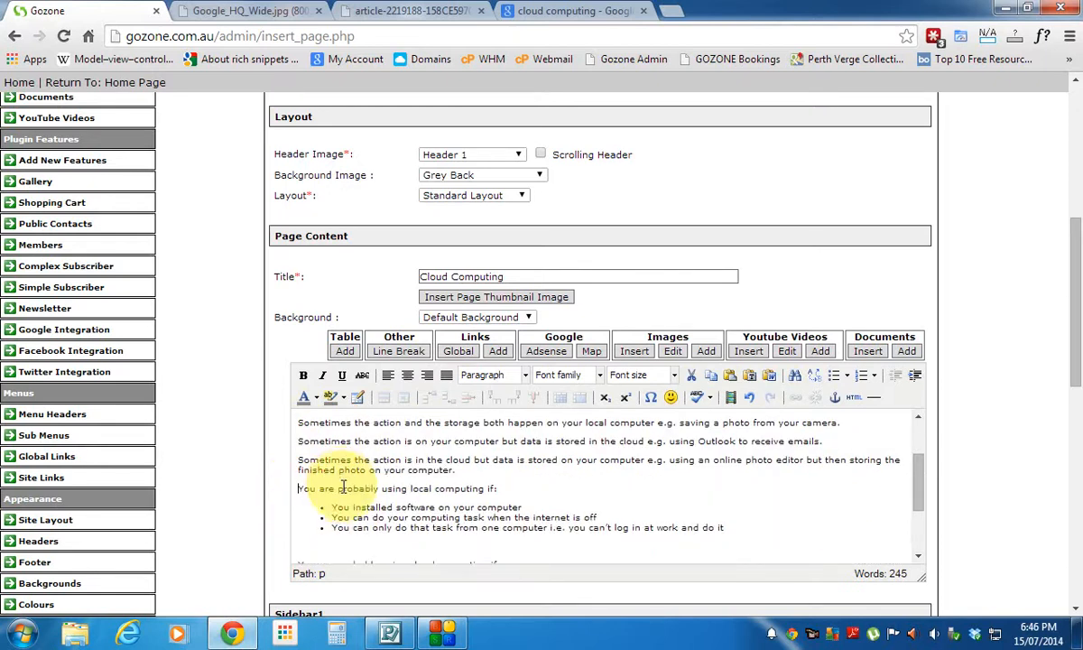
scroll(298, 479, down, 2)
click(294, 462)
key(Delete)
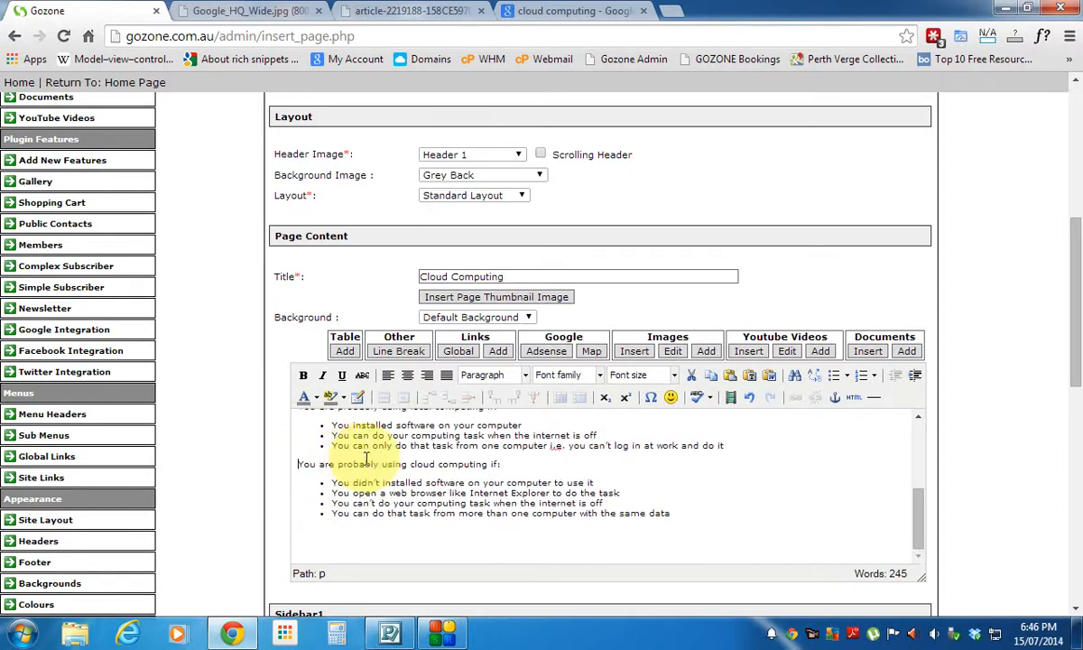
- Enlarge the Page Content editor's height so that nearly the whole text fits in it
scroll(854, 451, up, 2)
scroll(1003, 372, down, 2)
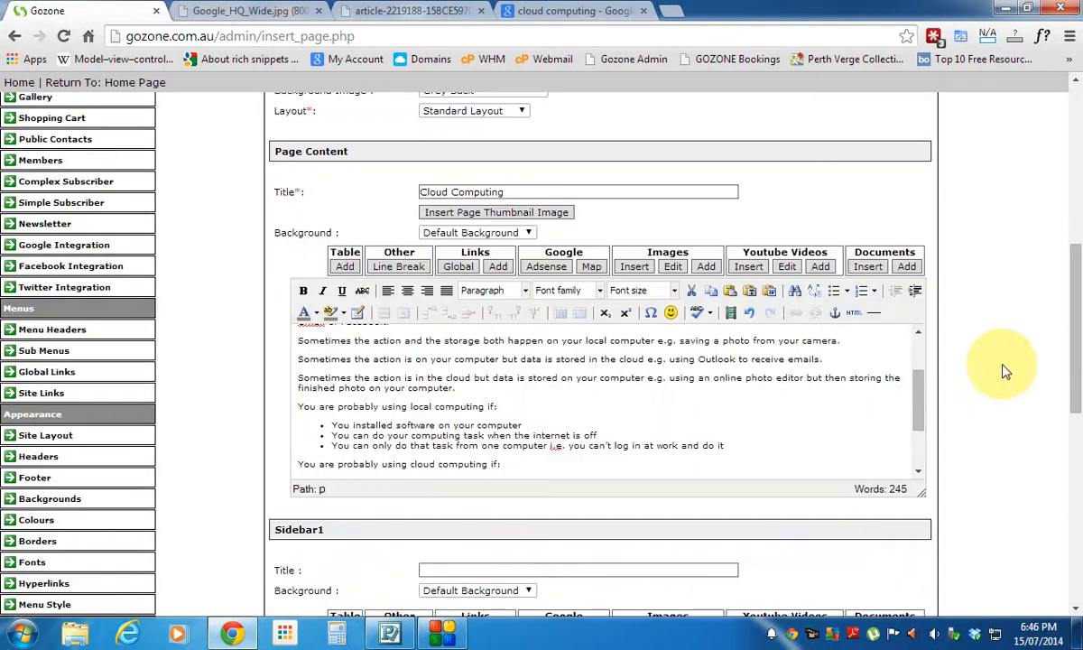
click(1075, 338)
drag(1074, 339, 1074, 327)
drag(921, 447, 921, 579)
scroll(749, 363, up, 2)
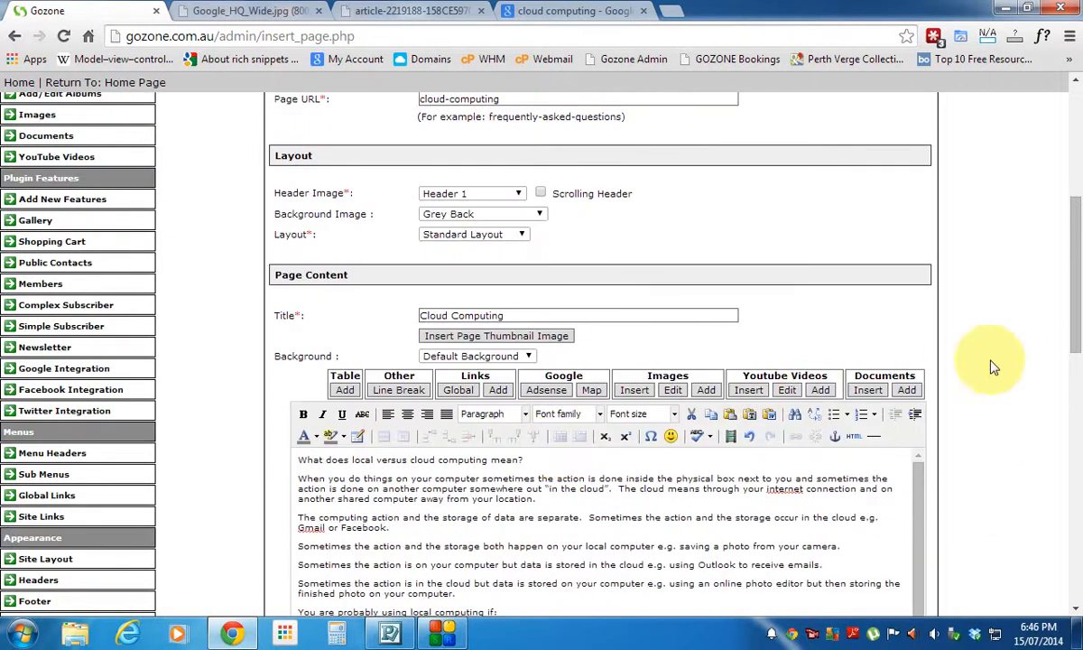
drag(1080, 295, 1073, 349)
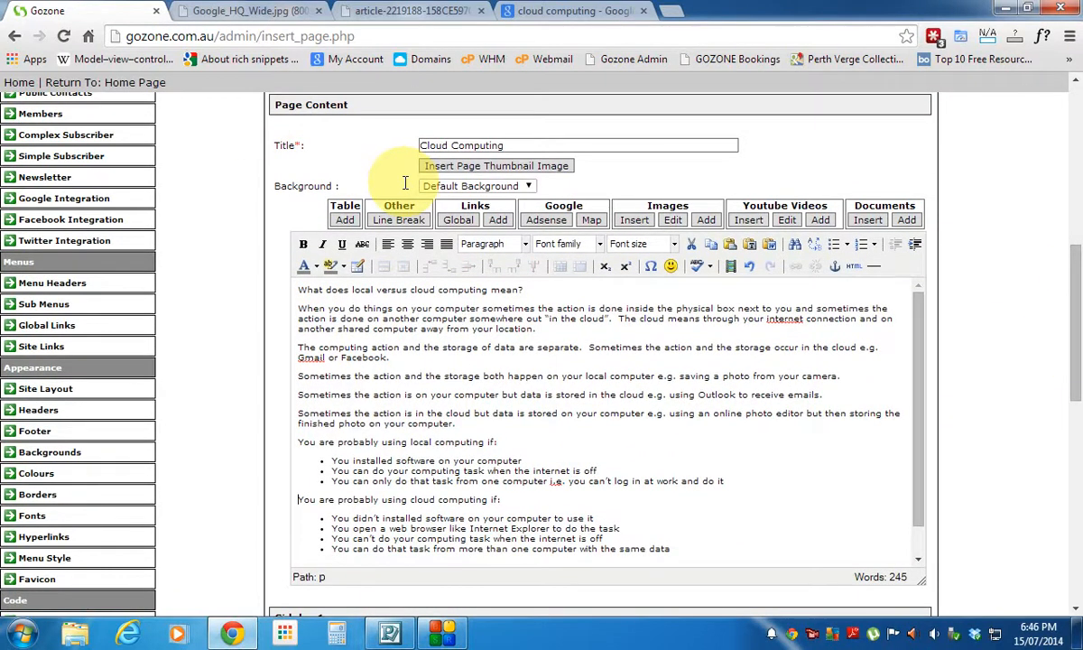
- Format the line "What does local versus cloud computing mean?" as Heading 2
double_click(284, 144)
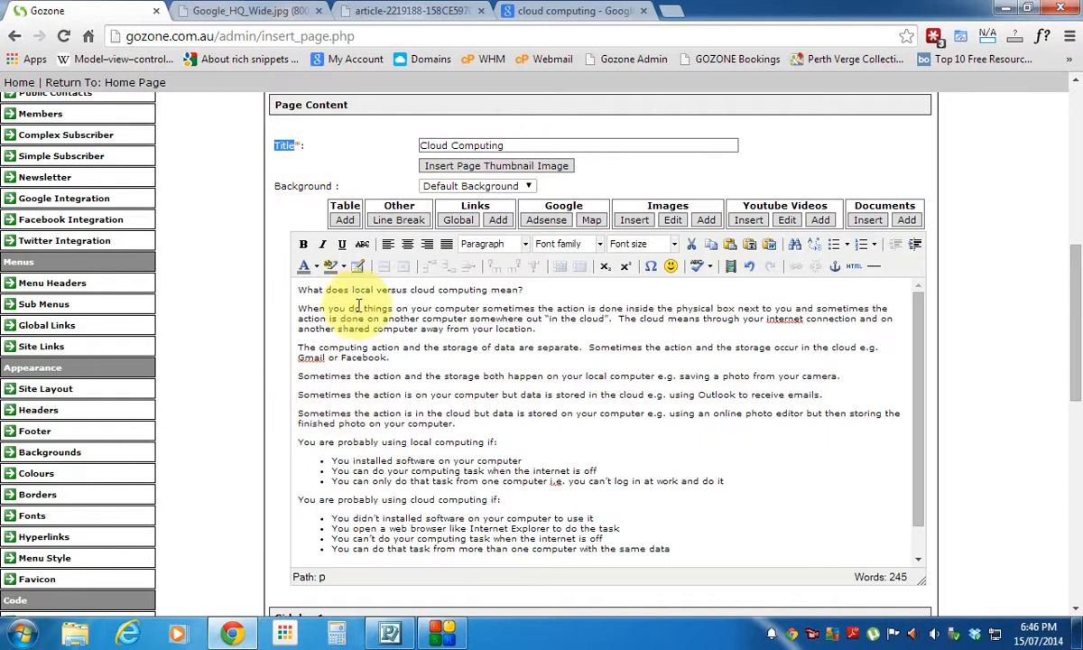
drag(297, 290, 534, 283)
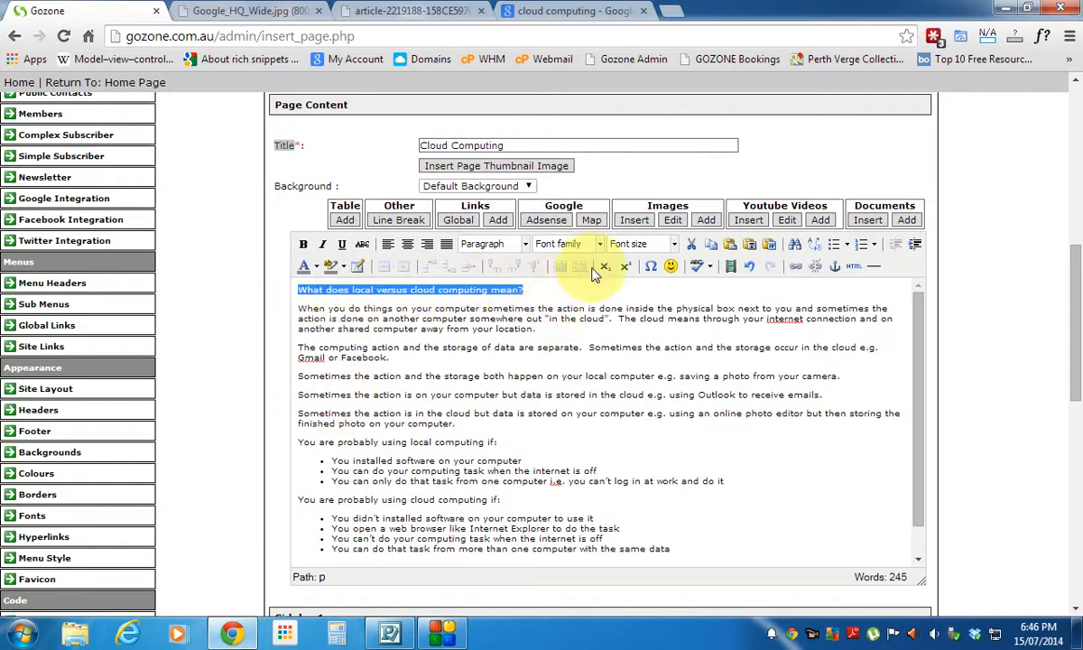
click(524, 244)
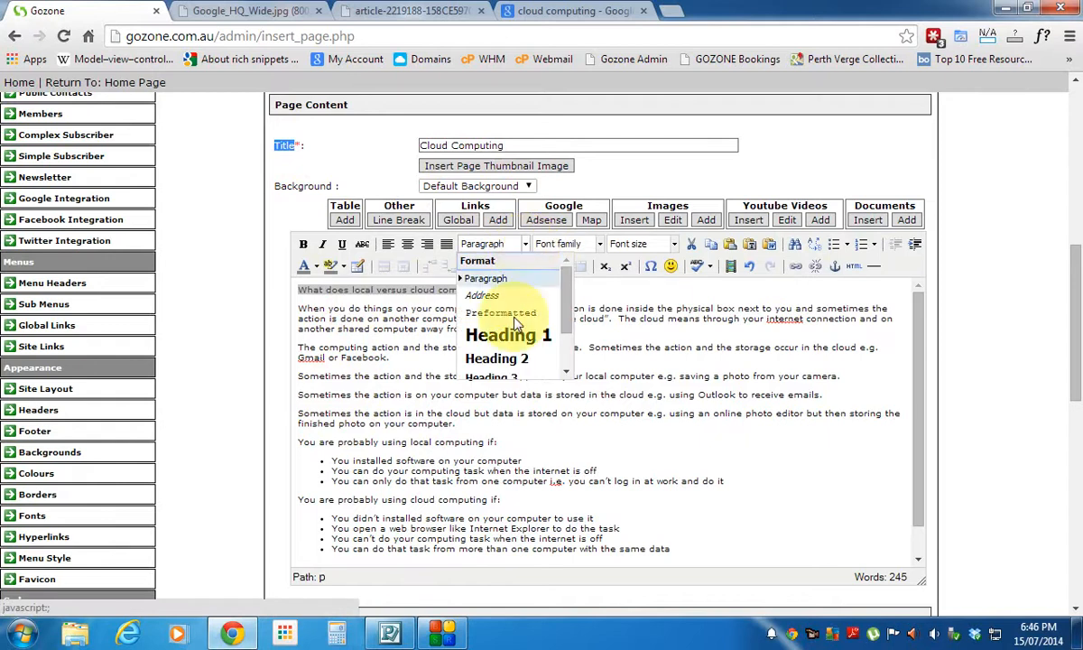
click(505, 359)
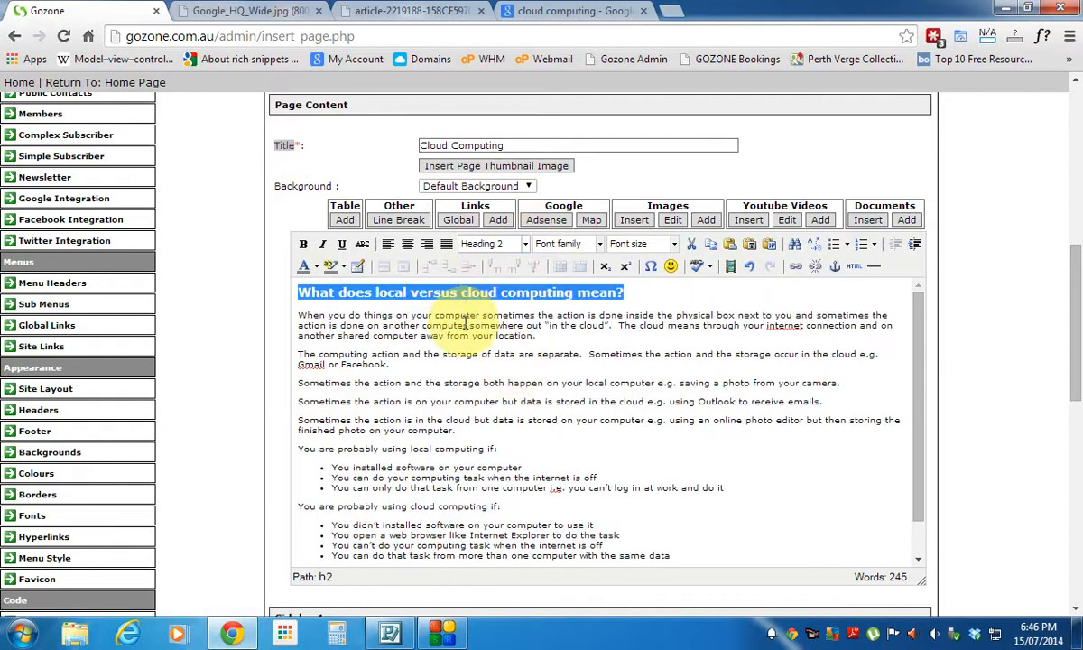
click(435, 324)
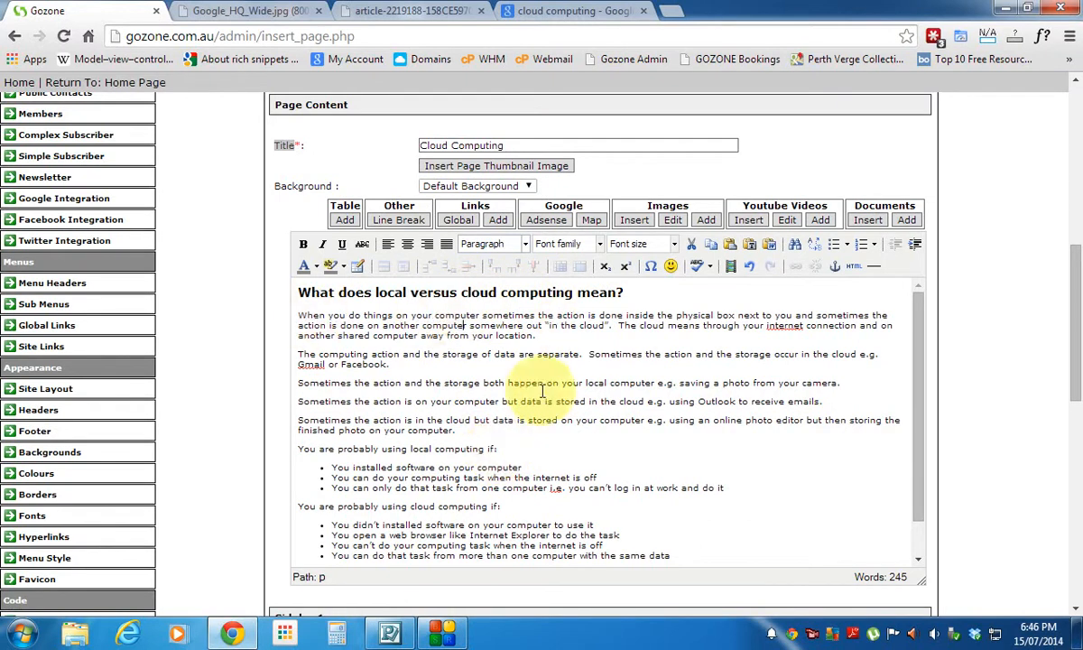
- Review the page content's heading, paragraphs and lists, and compare them with the page's meta title, description and keywords
scroll(607, 414, down, 1)
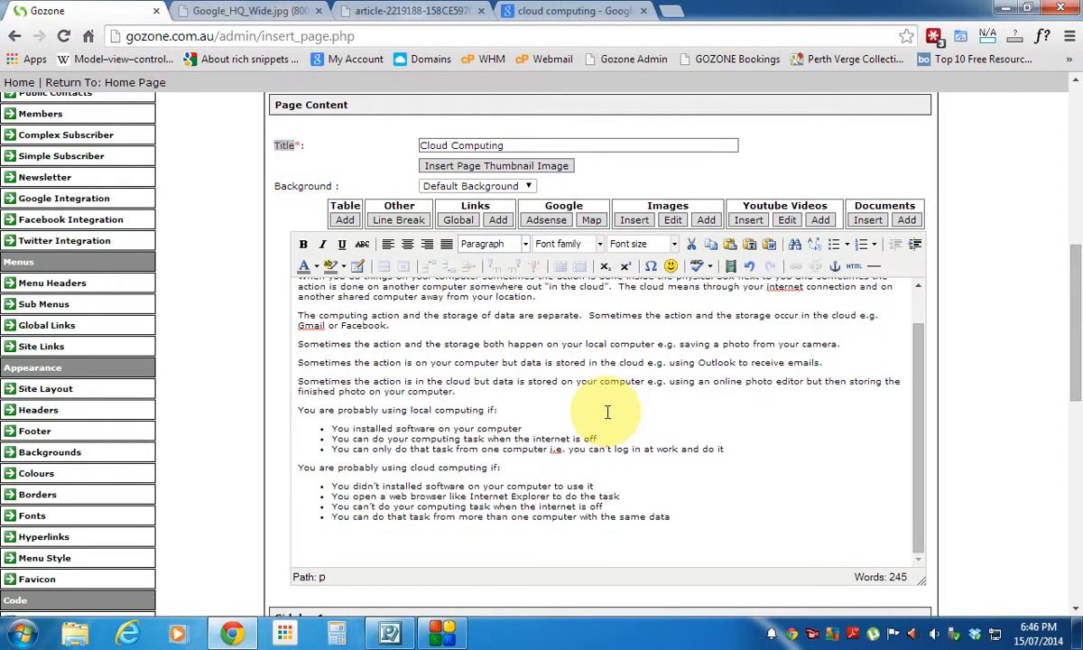
scroll(605, 413, up, 1)
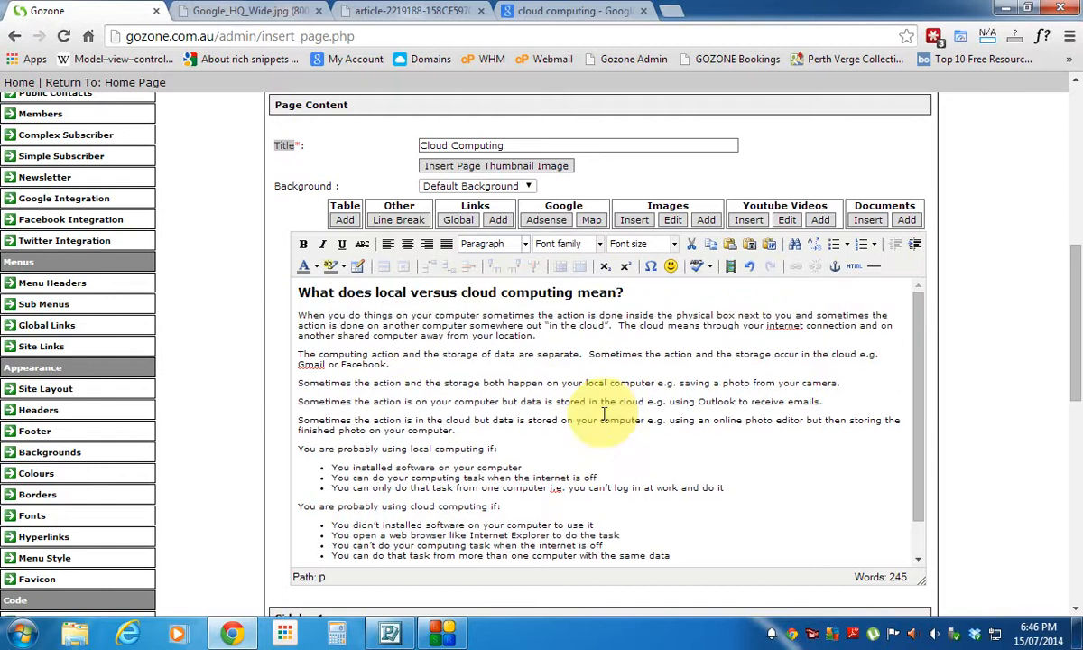
scroll(370, 370, down, 1)
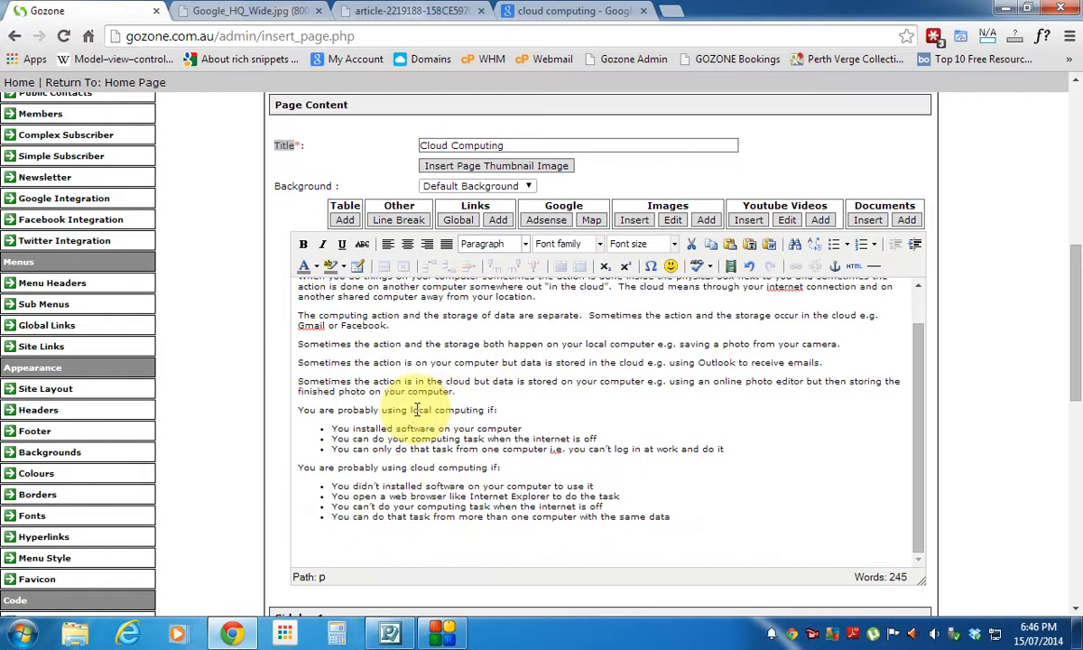
scroll(627, 416, up, 3)
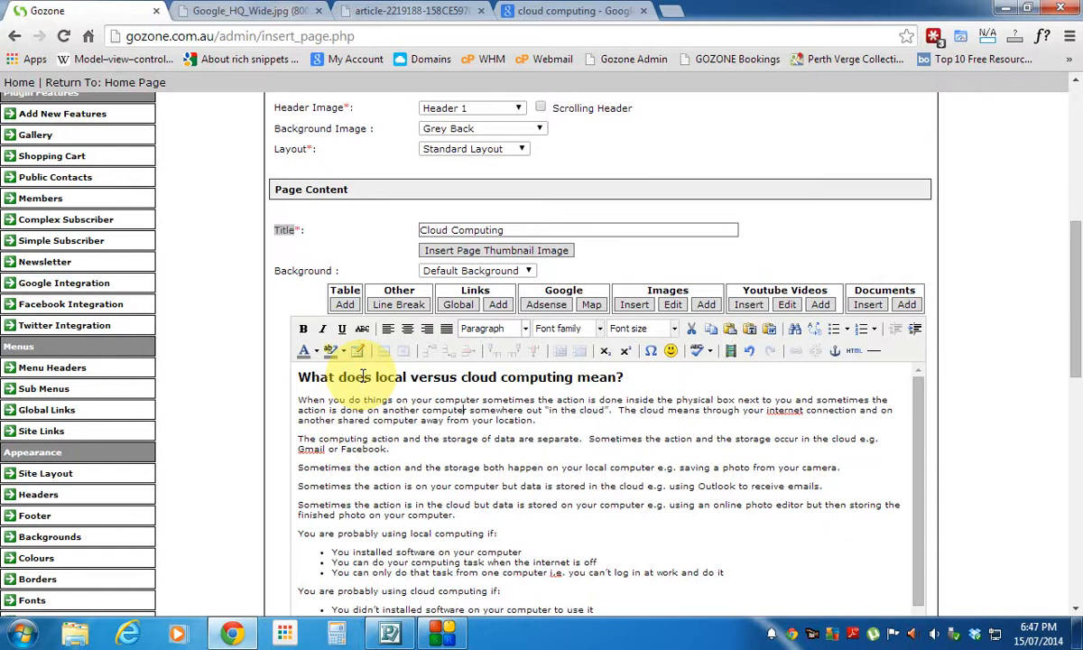
scroll(271, 334, up, 5)
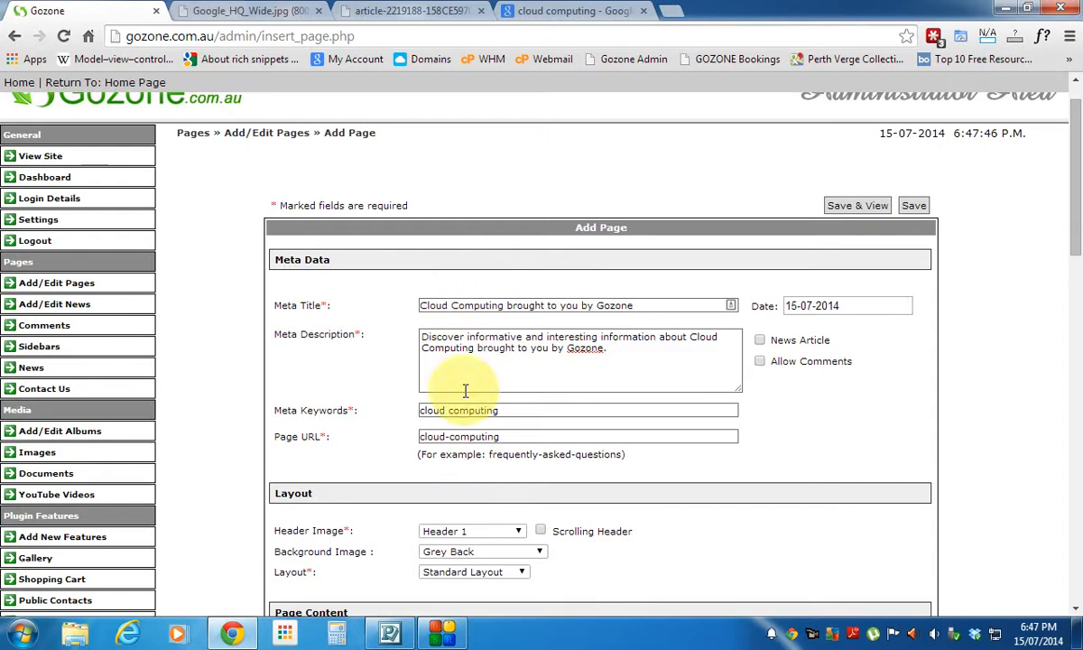
scroll(510, 445, down, 6)
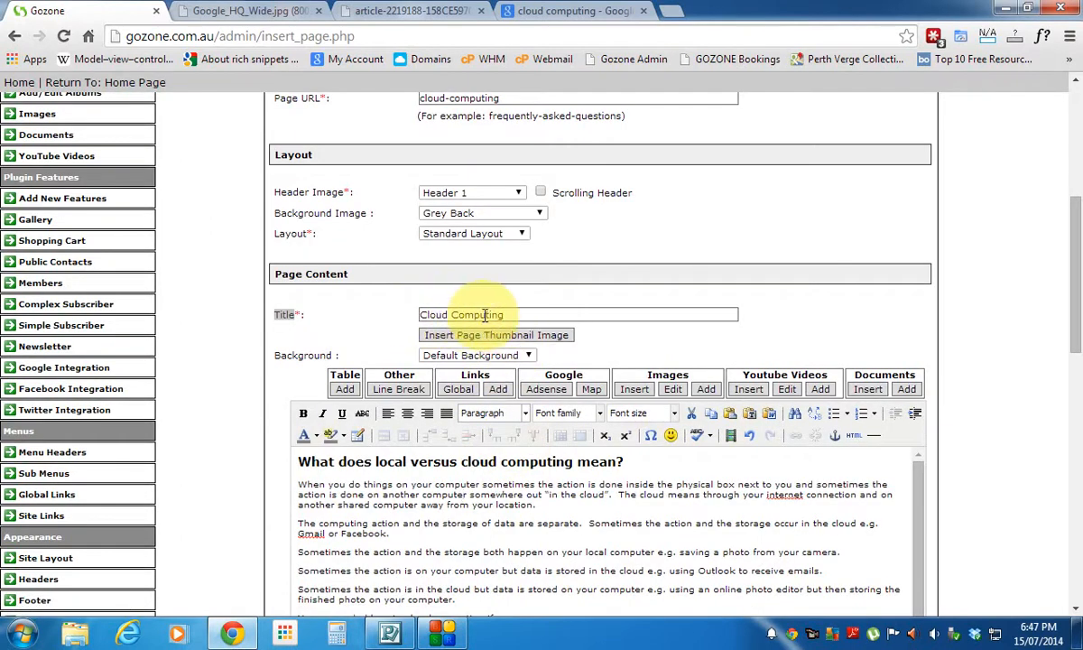
scroll(278, 402, down, 2)
scroll(278, 401, down, 1)
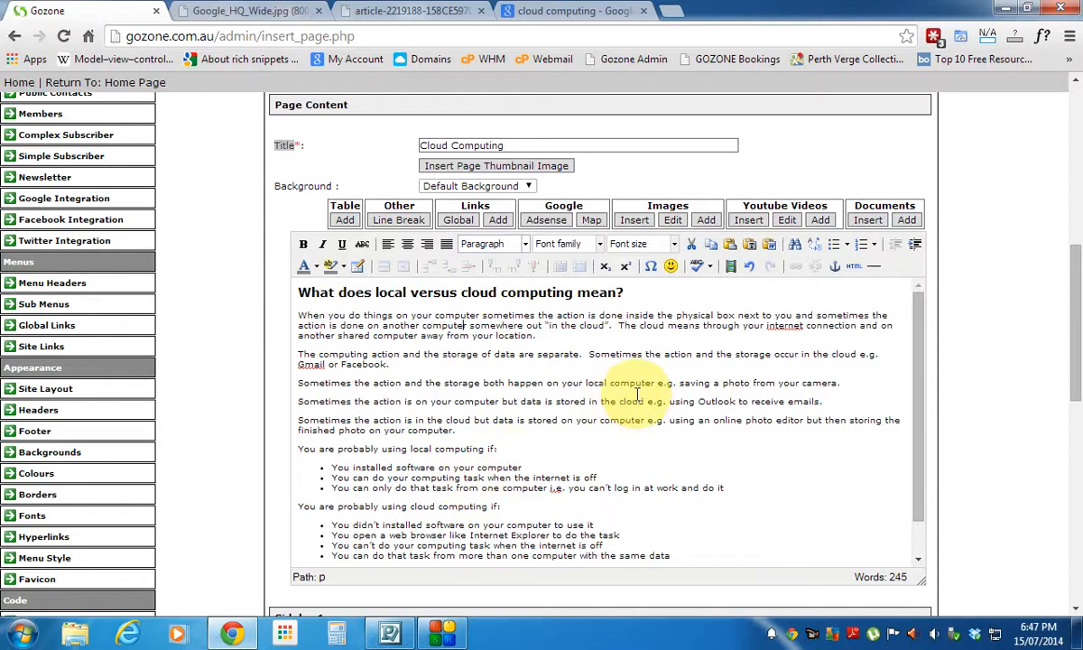
- Add the closing line "If you would like to learn more about cloud computing then contact Gozone." below the last bullet list
scroll(596, 370, down, 1)
click(310, 537)
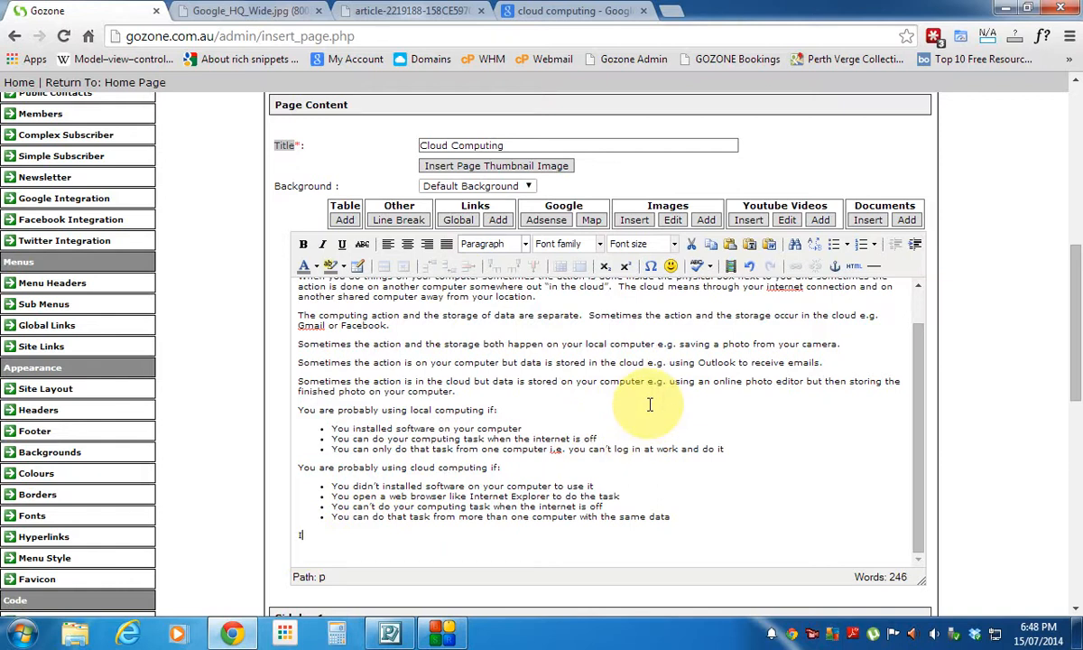
text(If you would like to learn more )
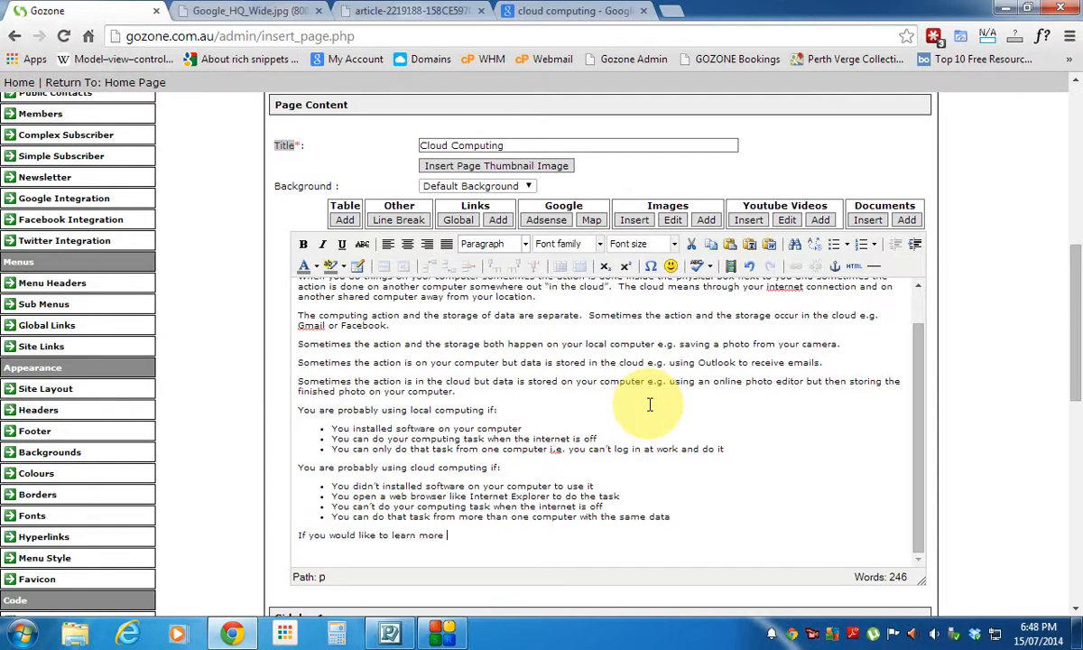
text(about cloud computing then co)
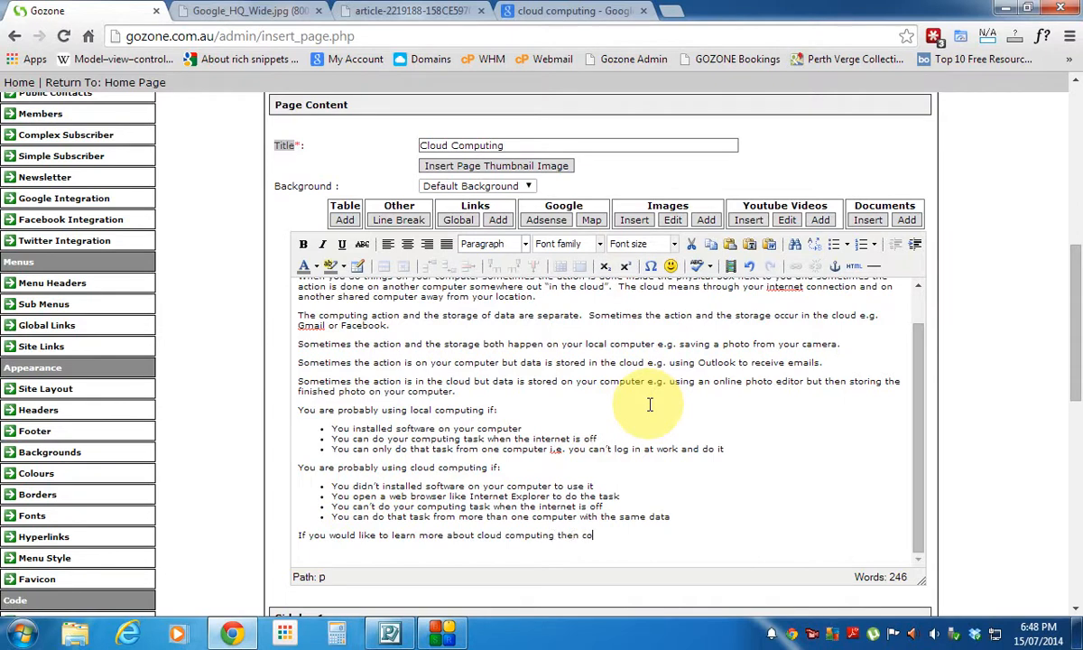
text(ntact Gozone.)
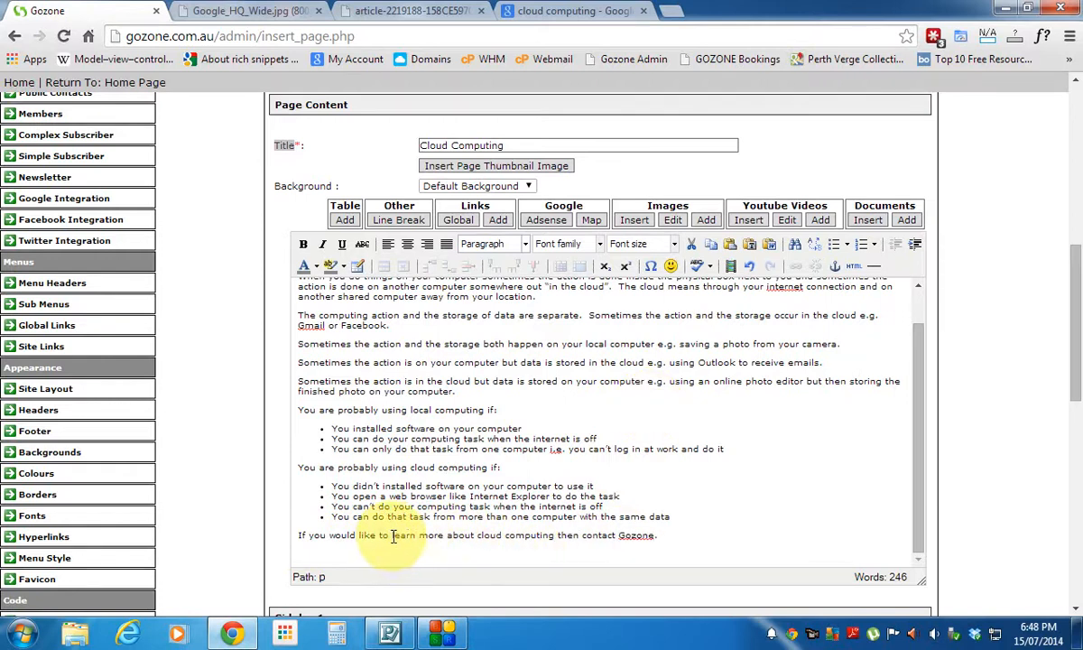
- Link the words "learn more about cloud computing" in the closing line to the site's Contact Us page
drag(392, 535, 551, 534)
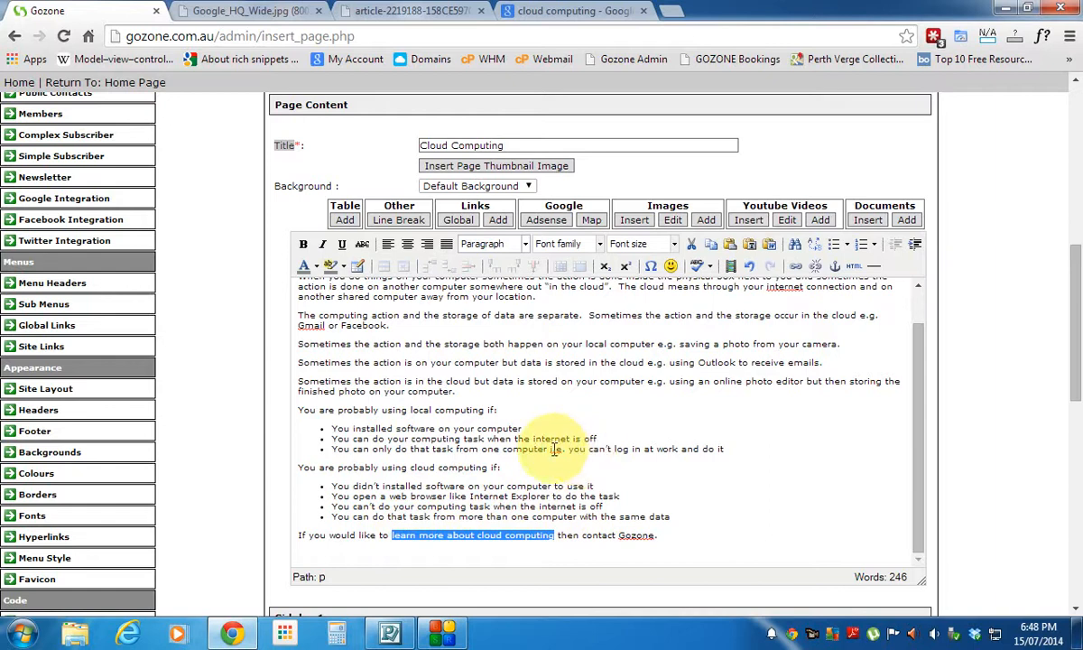
click(465, 226)
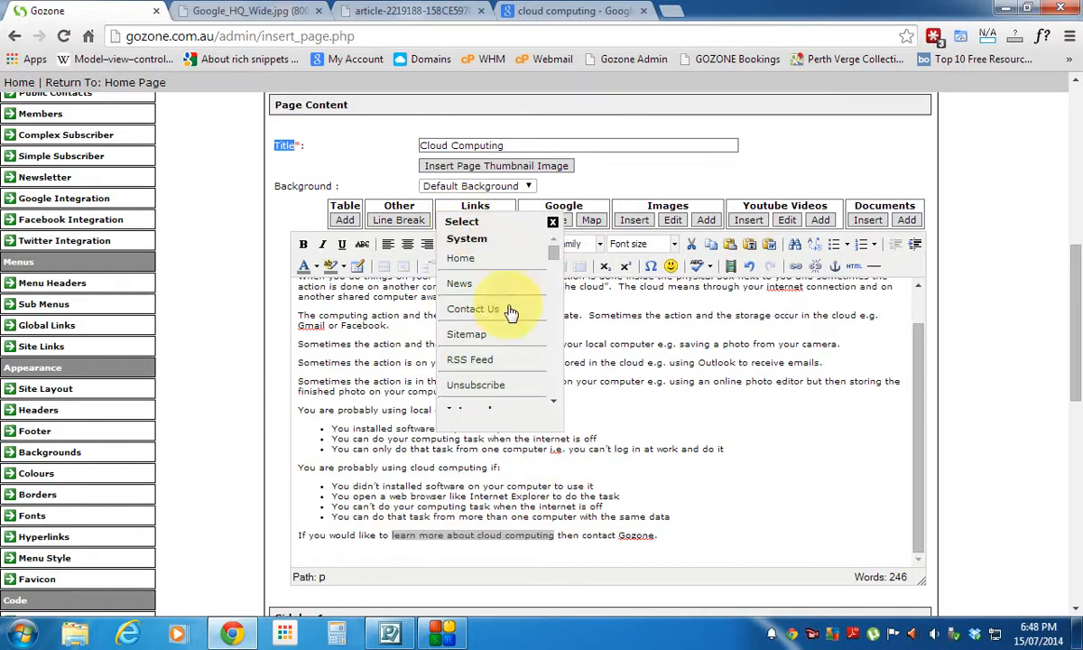
click(473, 311)
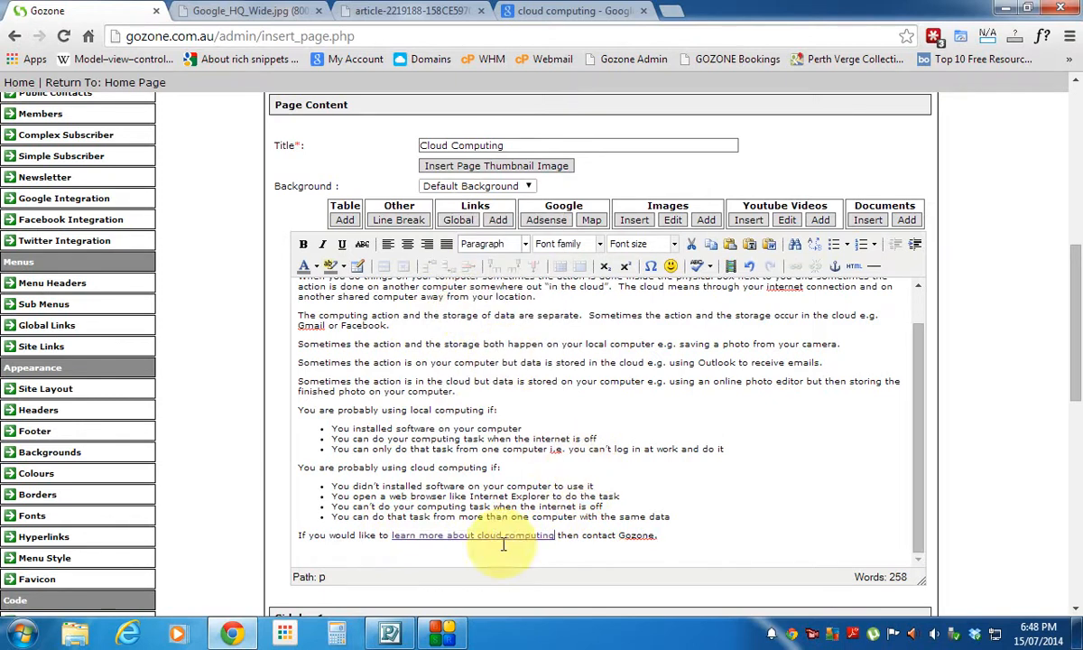
- Extend the Page Content title to "Cloud Computing And What It Means" and return to the Meta Data section
scroll(501, 411, up, 2)
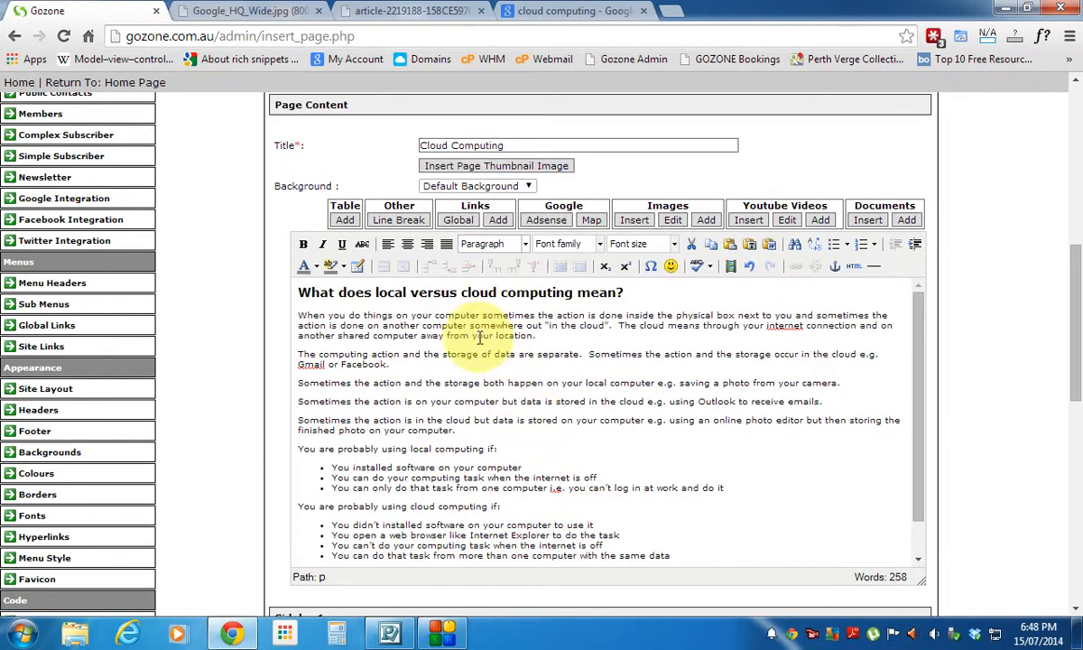
click(421, 146)
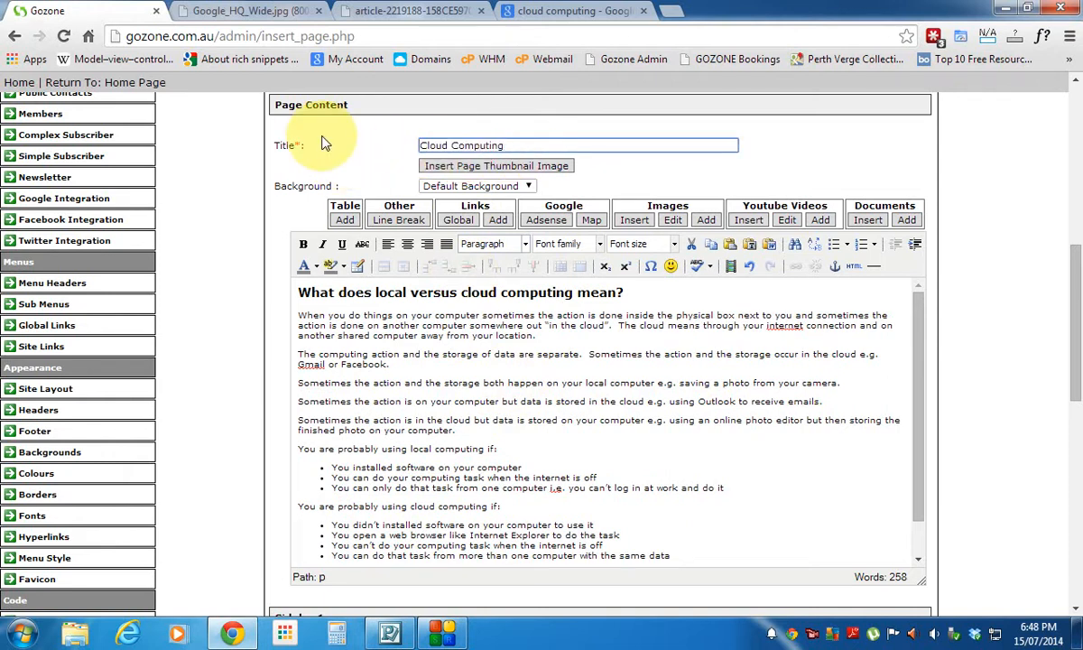
text(an What It Means)
drag(506, 145, 517, 144)
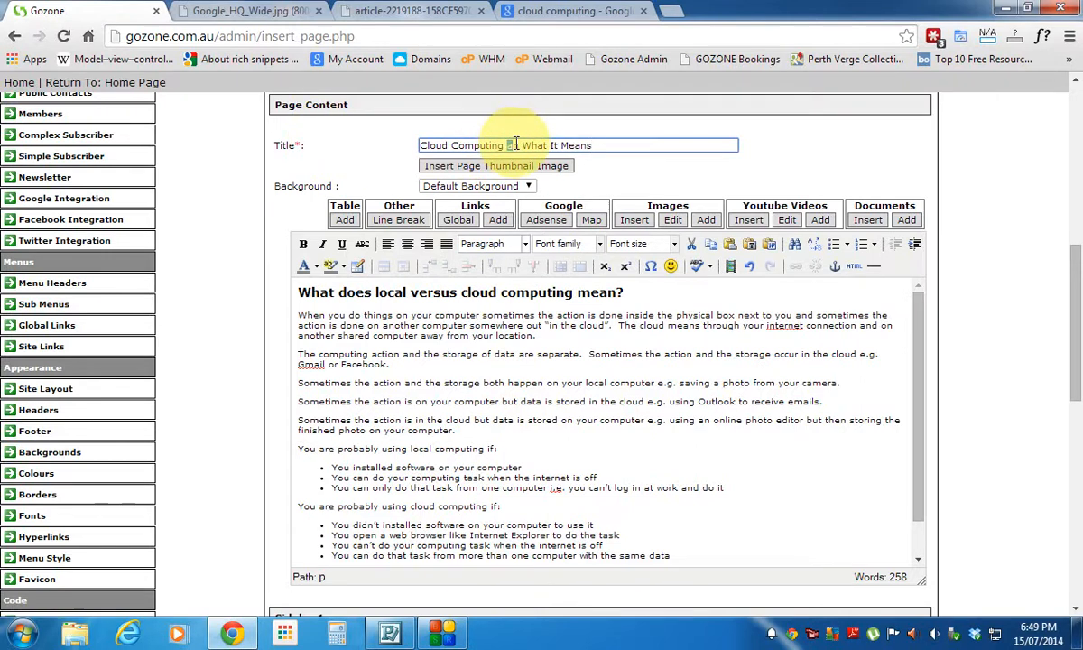
text(And)
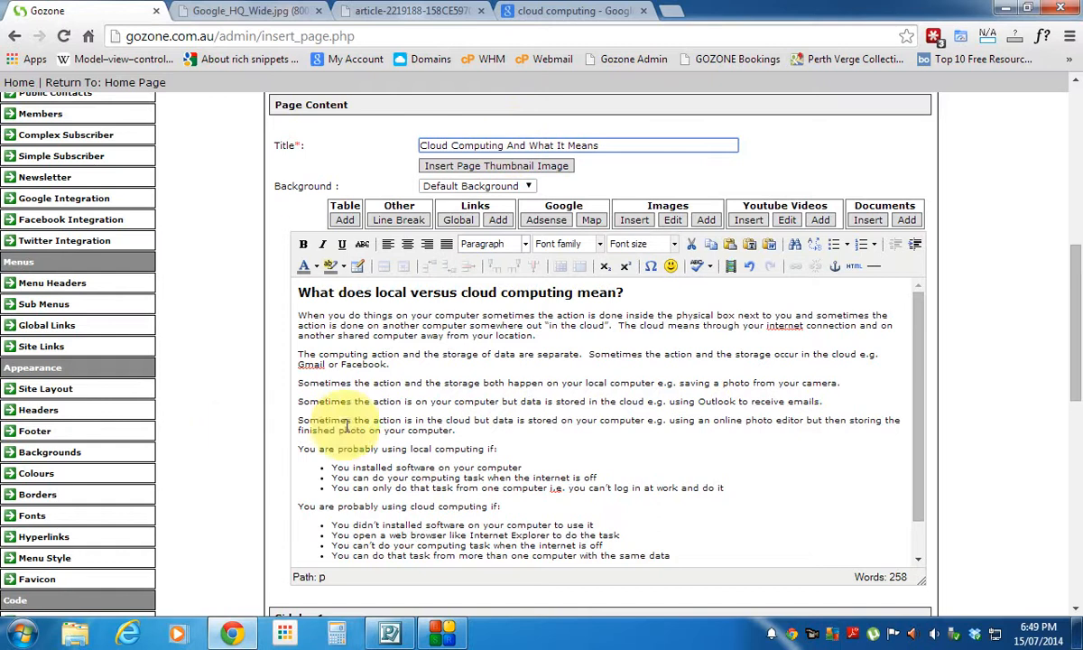
scroll(368, 404, up, 3)
scroll(361, 389, up, 4)
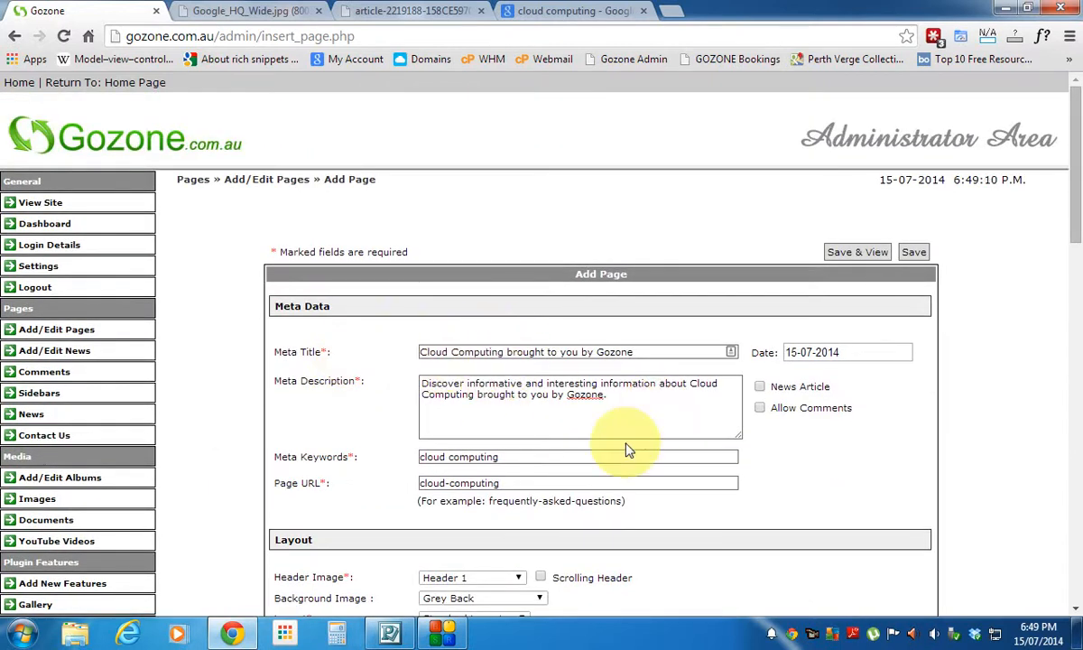
- Check the new page's title and content once more, and save the page and view it on the live site
scroll(478, 449, down, 4)
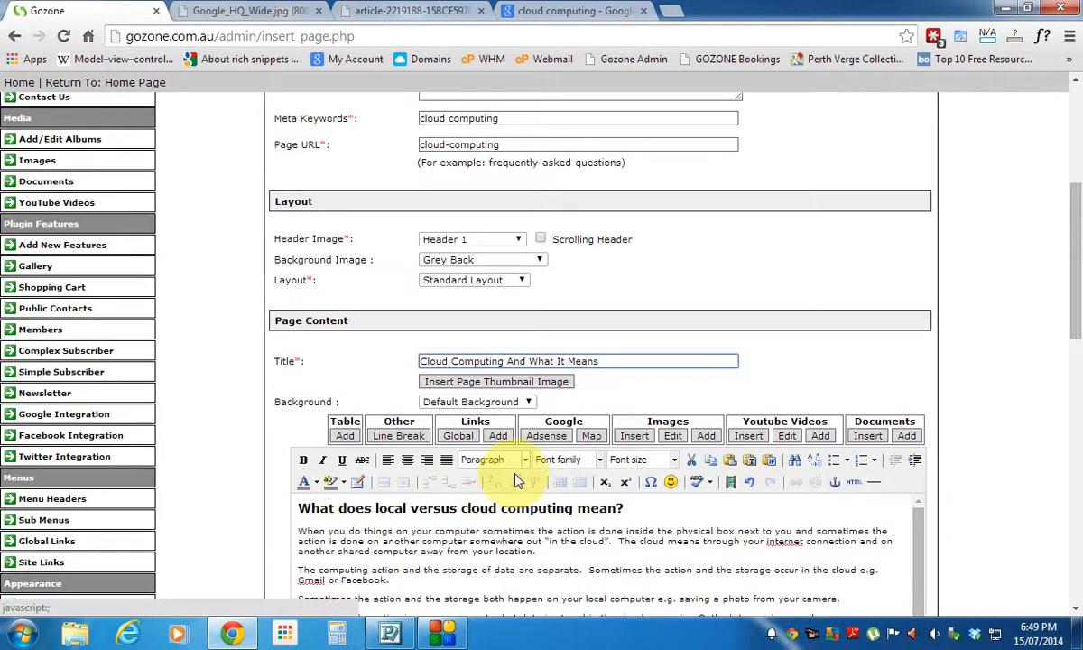
scroll(519, 480, down, 1)
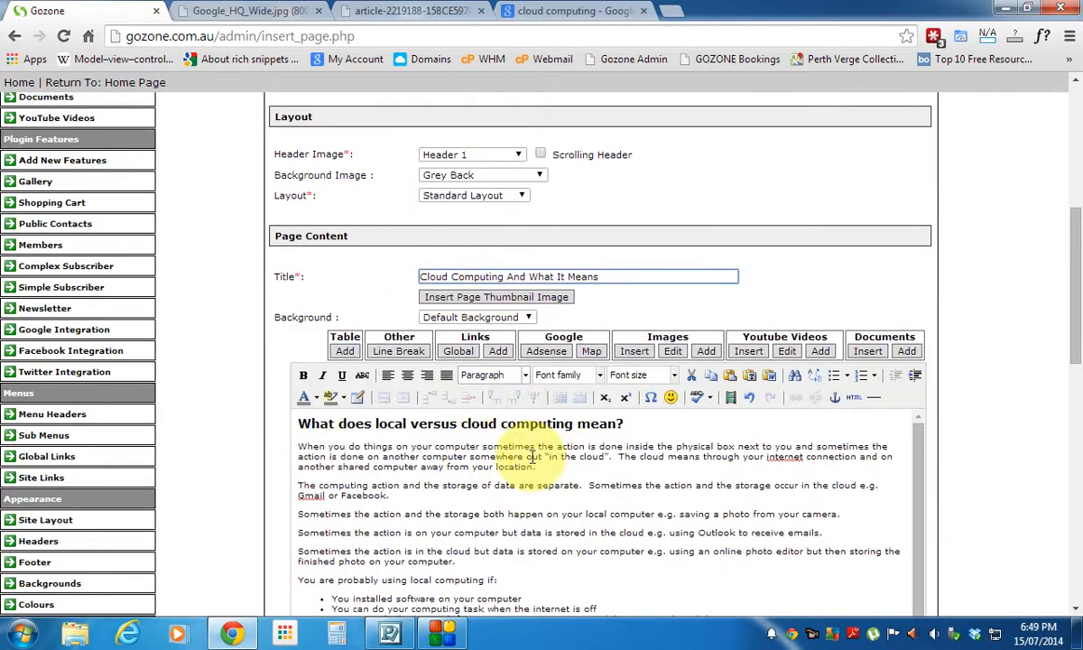
scroll(541, 487, down, 2)
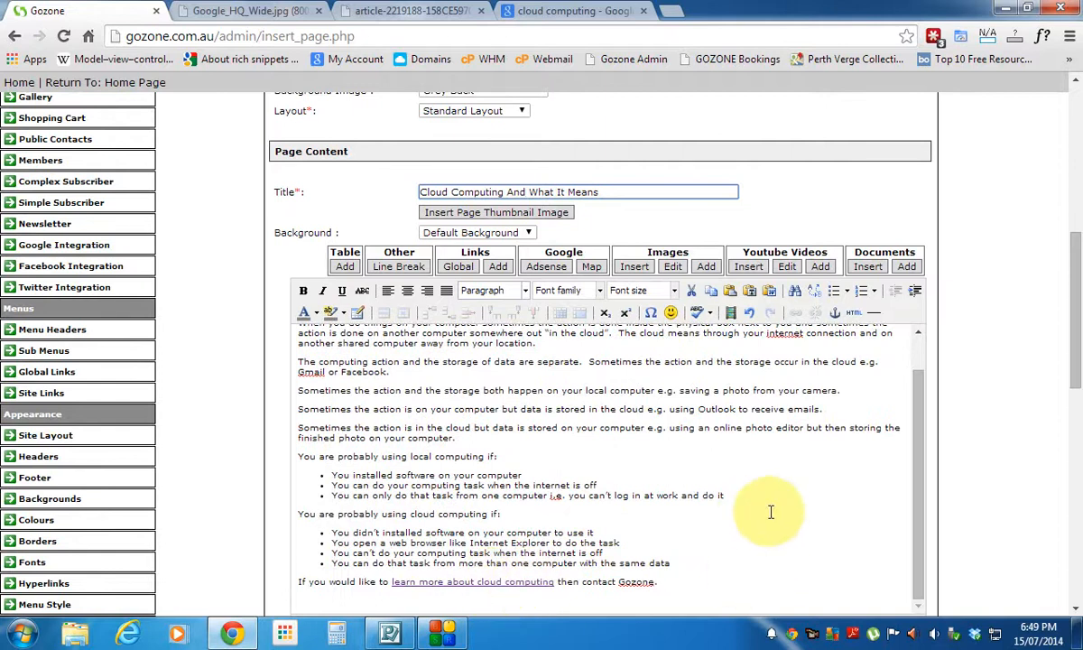
scroll(979, 379, up, 6)
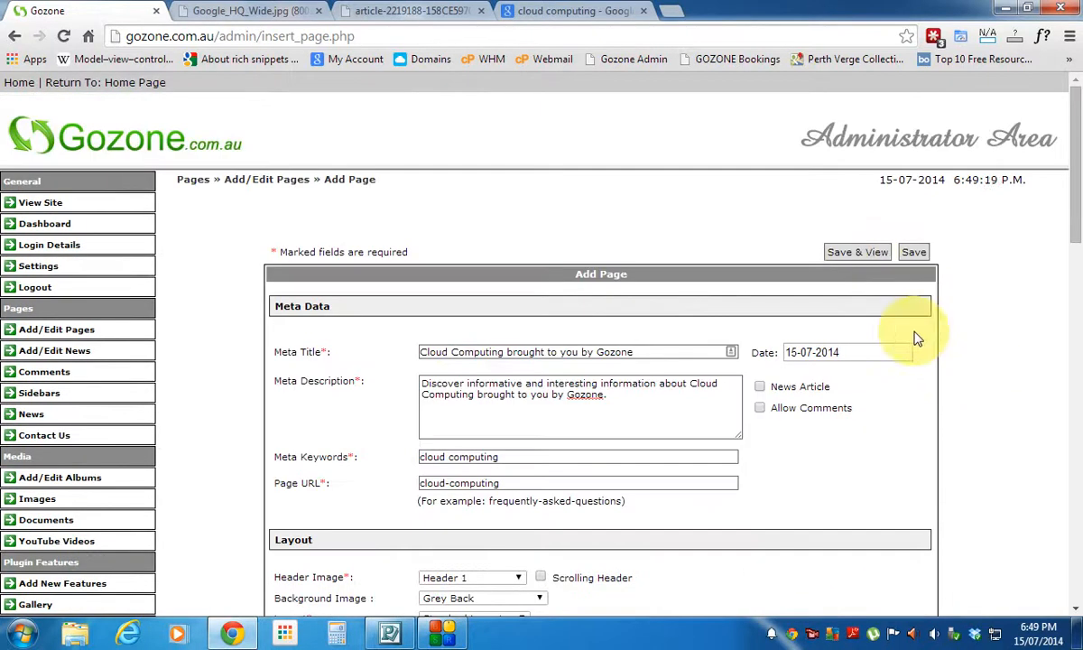
click(862, 253)
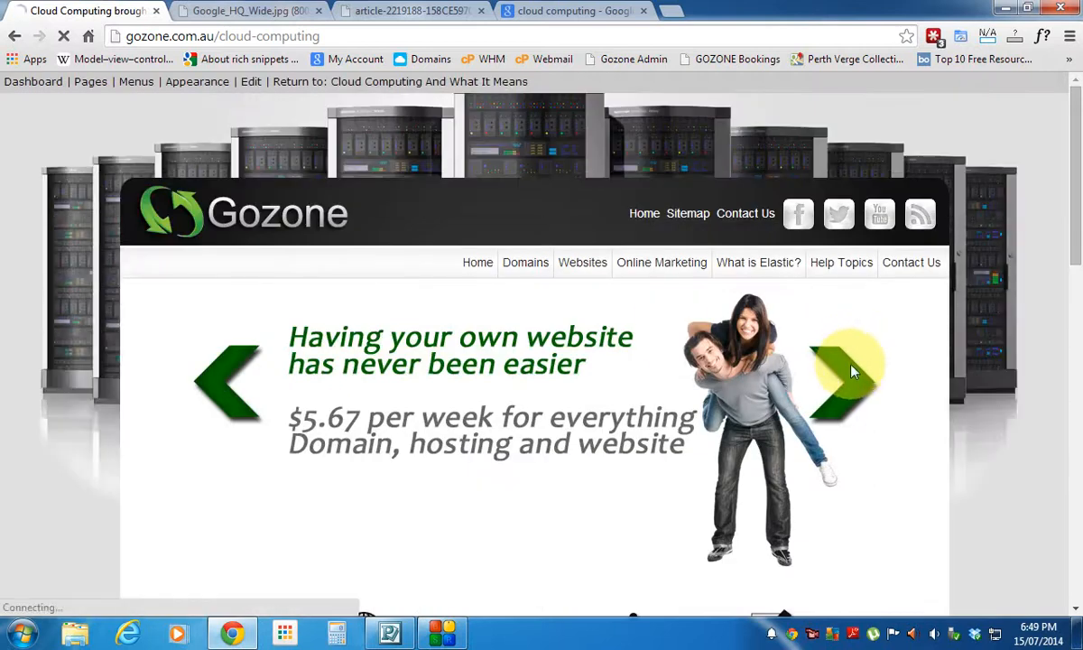
- Edit the published cloud computing page to use No Header as its header image, and save and view it
click(251, 82)
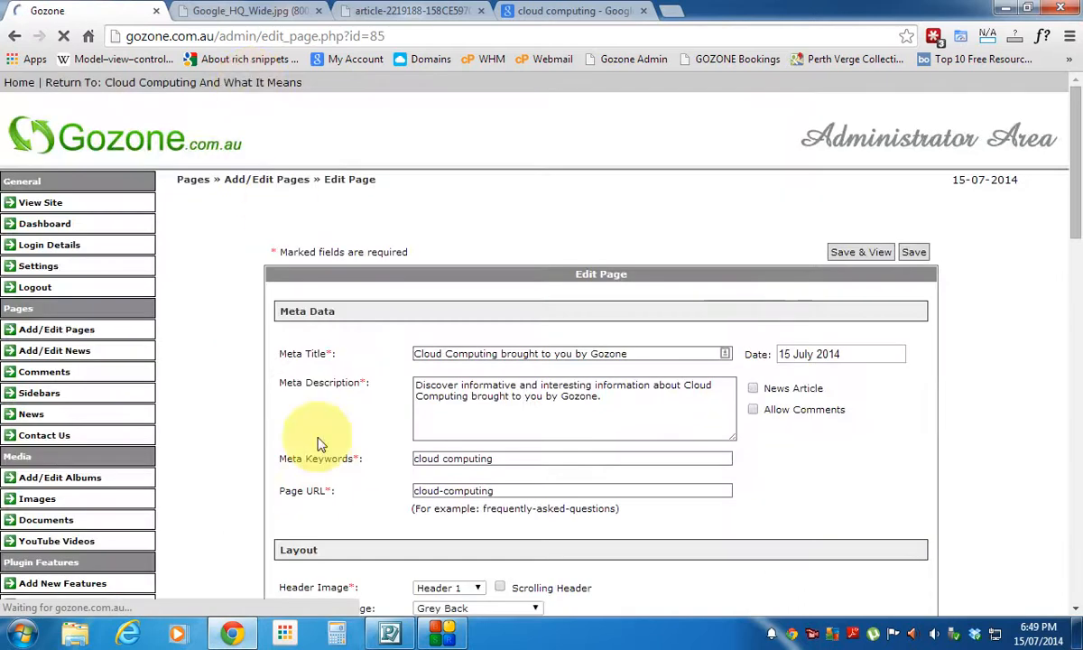
scroll(325, 456, down, 1)
click(478, 503)
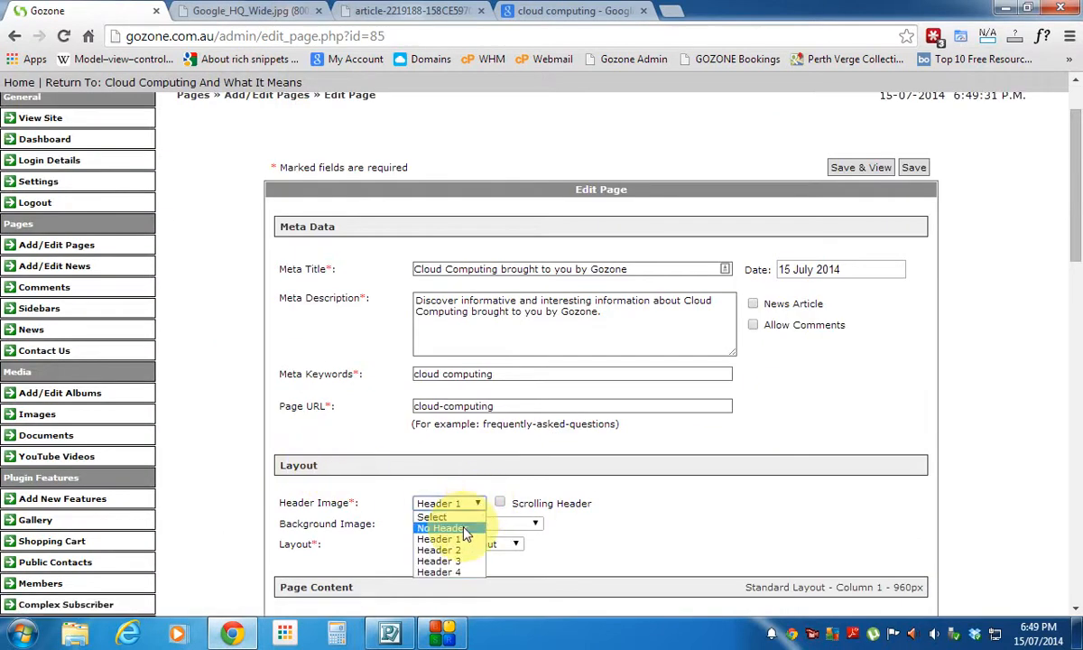
click(465, 529)
click(857, 167)
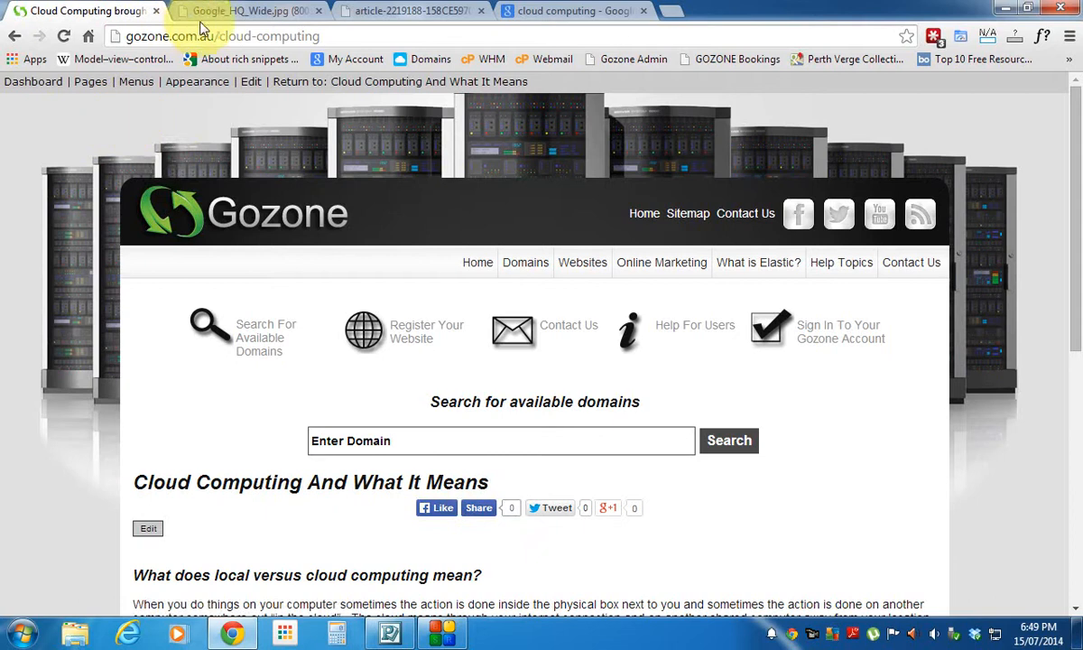
- Review the live page's URL ending, page title, browser title and body content for the cloud computing wording
drag(214, 36, 321, 44)
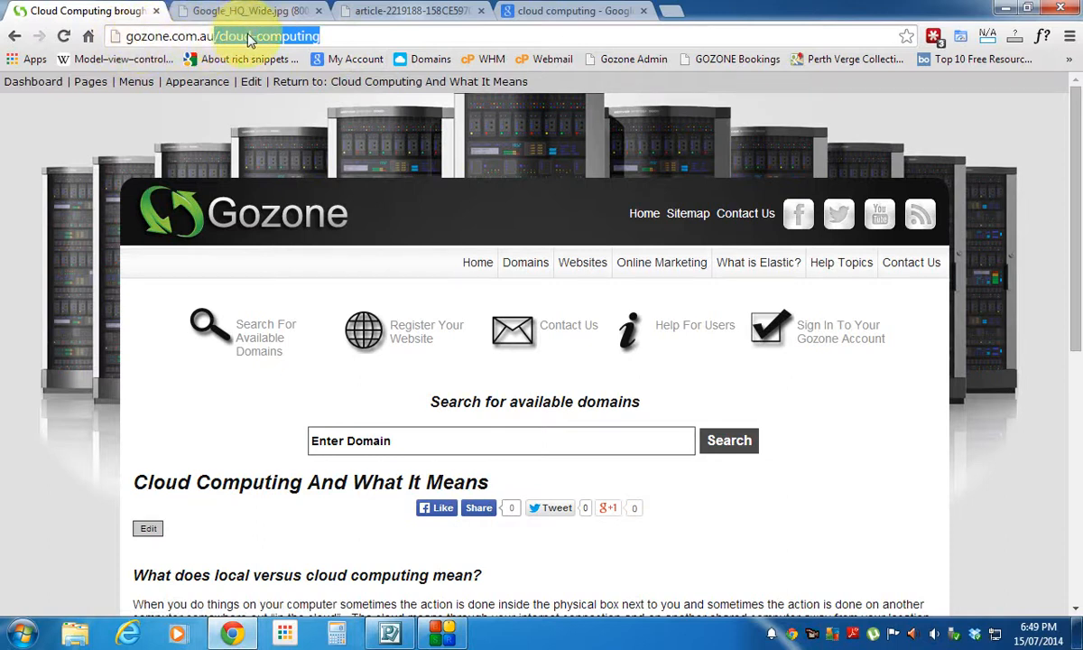
scroll(950, 423, down, 2)
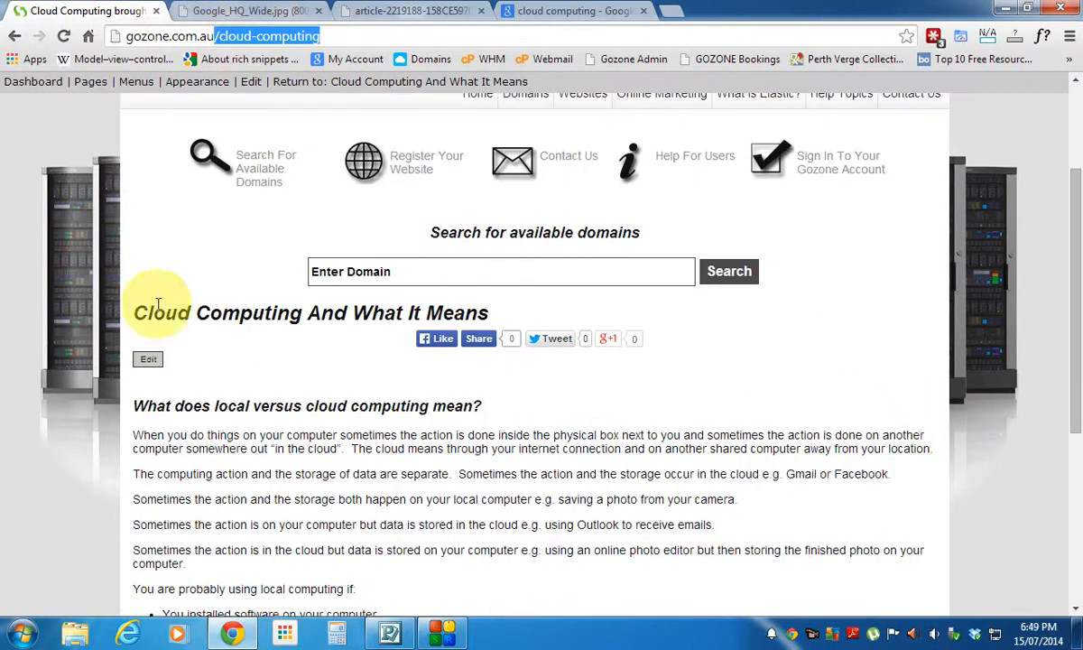
drag(109, 313, 496, 320)
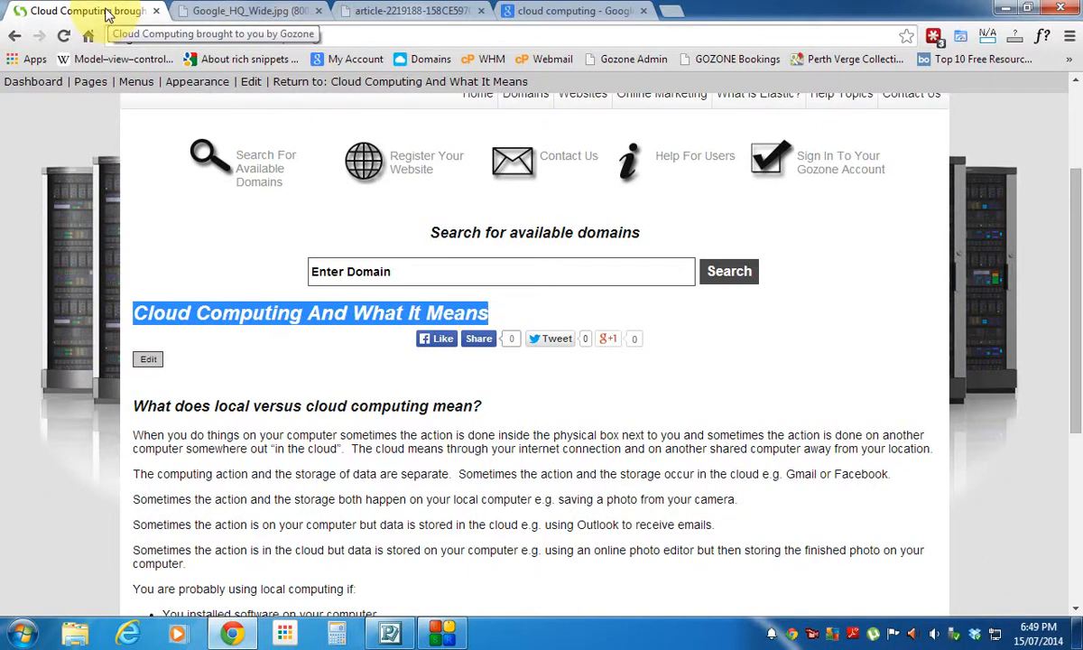
scroll(393, 420, down, 5)
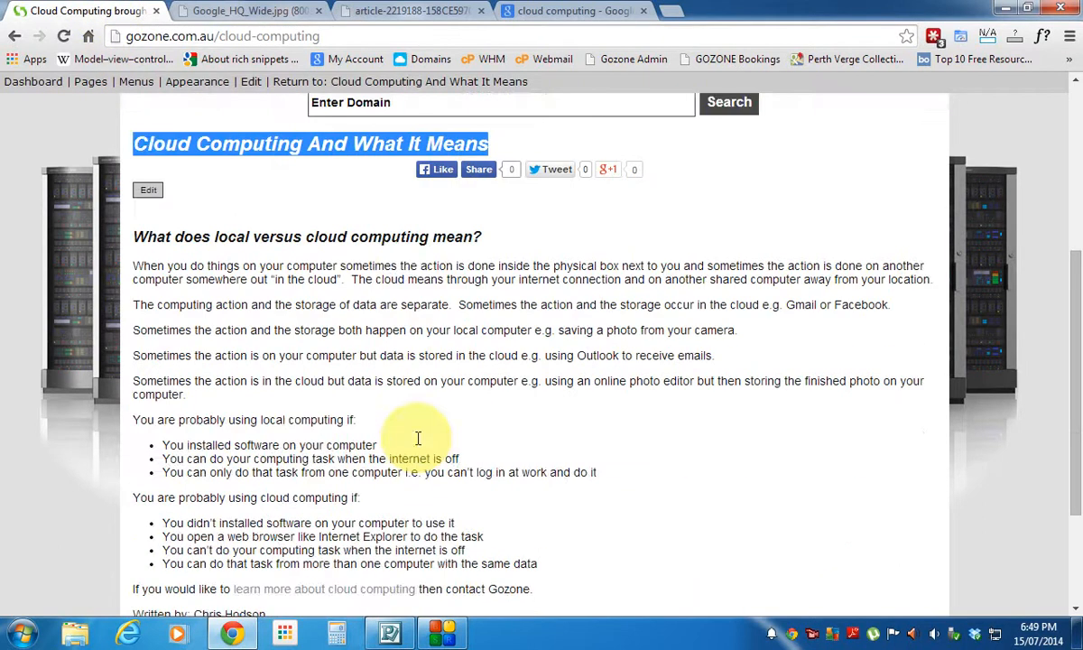
scroll(394, 415, up, 1)
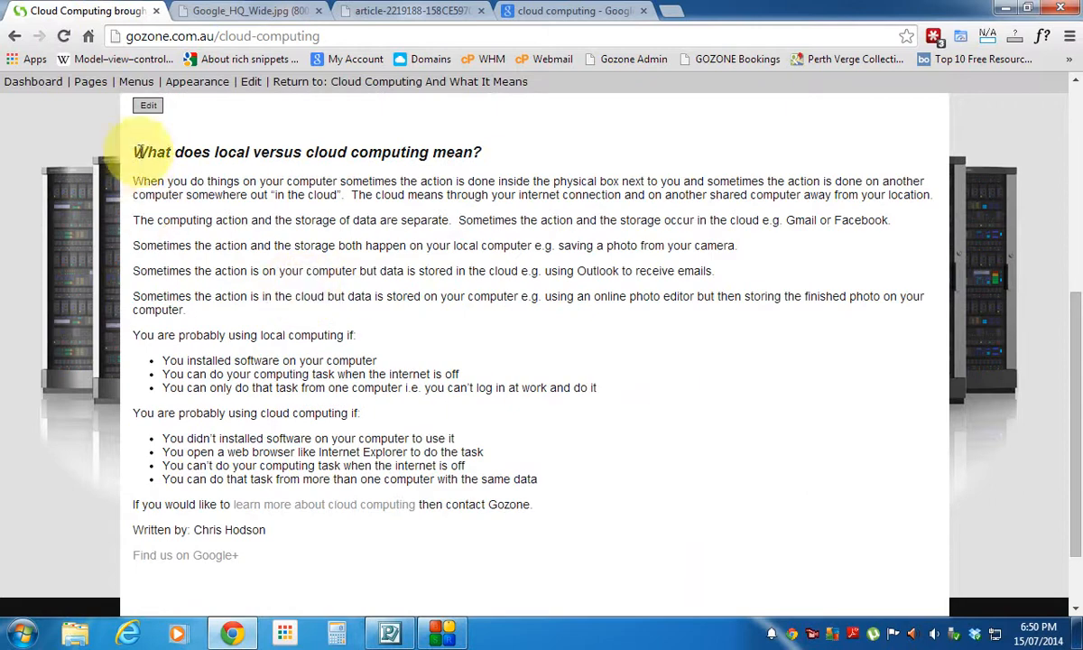
drag(150, 133, 562, 476)
click(472, 538)
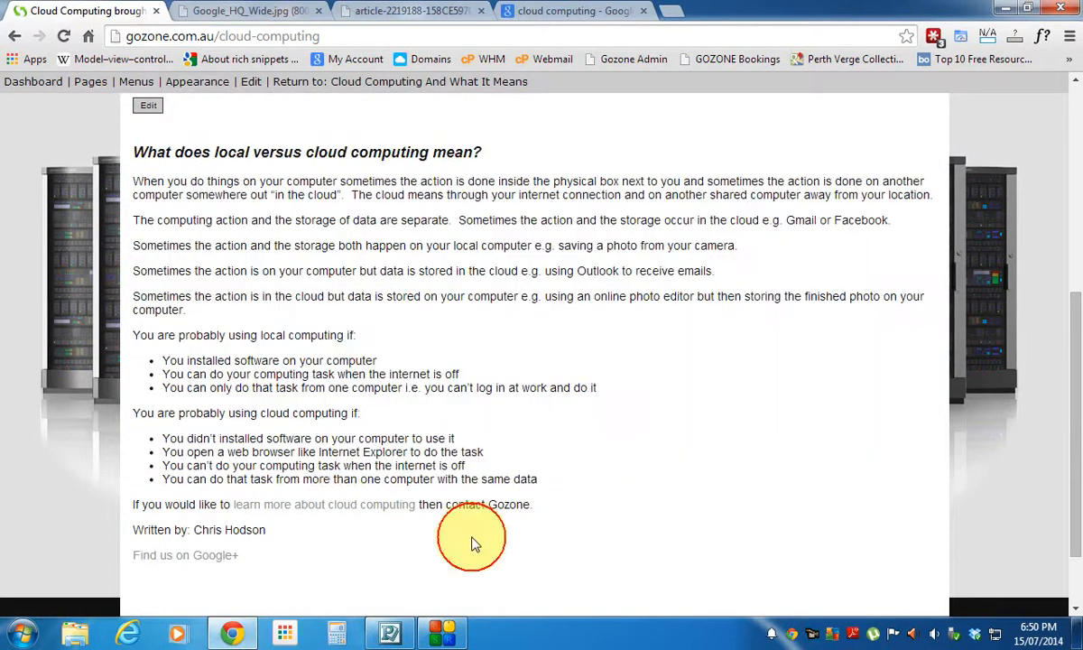
- Test the "learn more about cloud computing" link to the Contact Us page and return to the cloud computing page
click(352, 511)
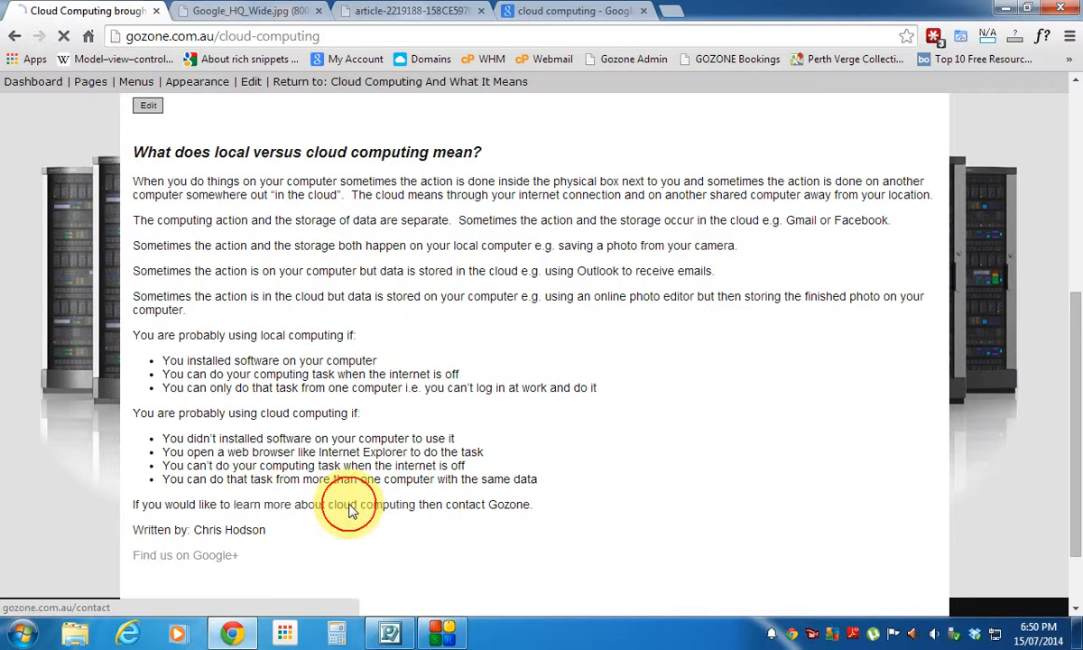
scroll(435, 471, down, 5)
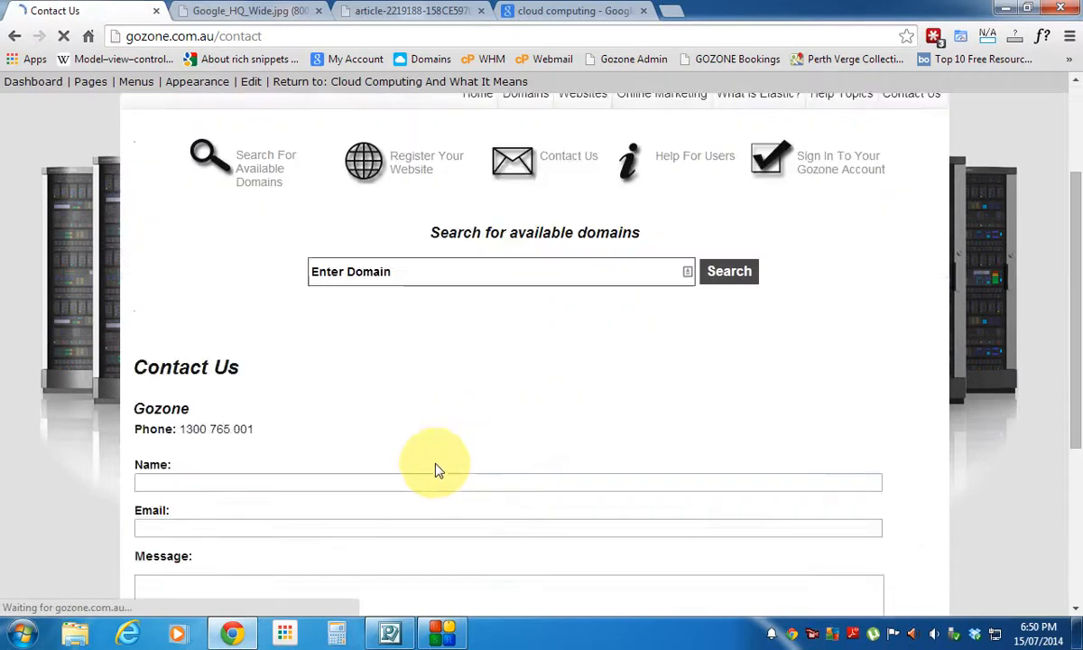
scroll(435, 472, up, 5)
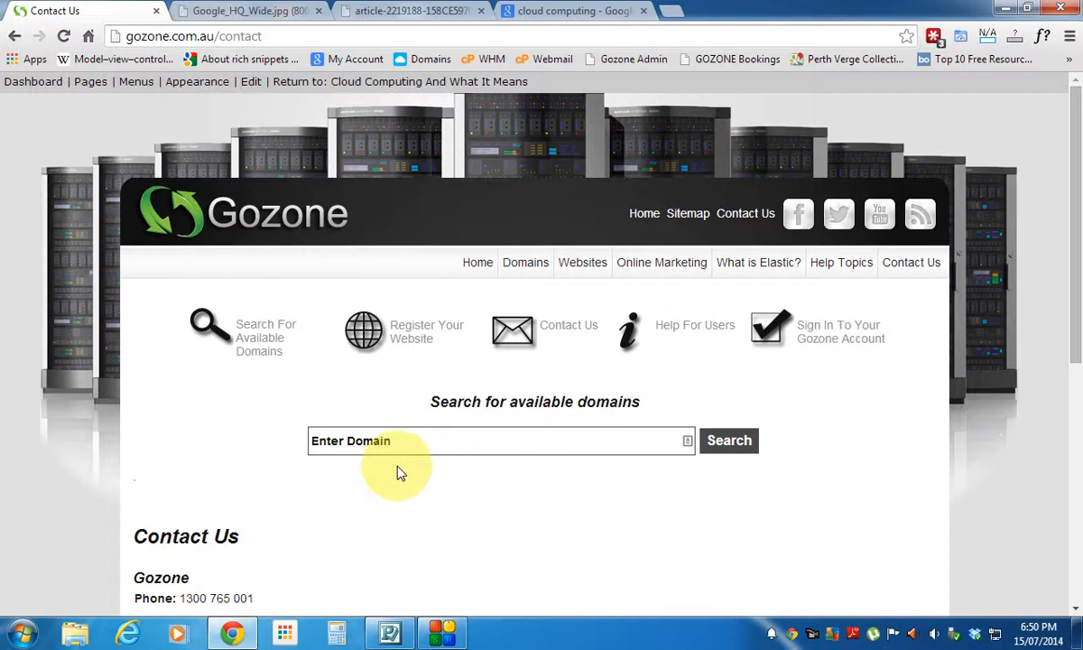
click(15, 38)
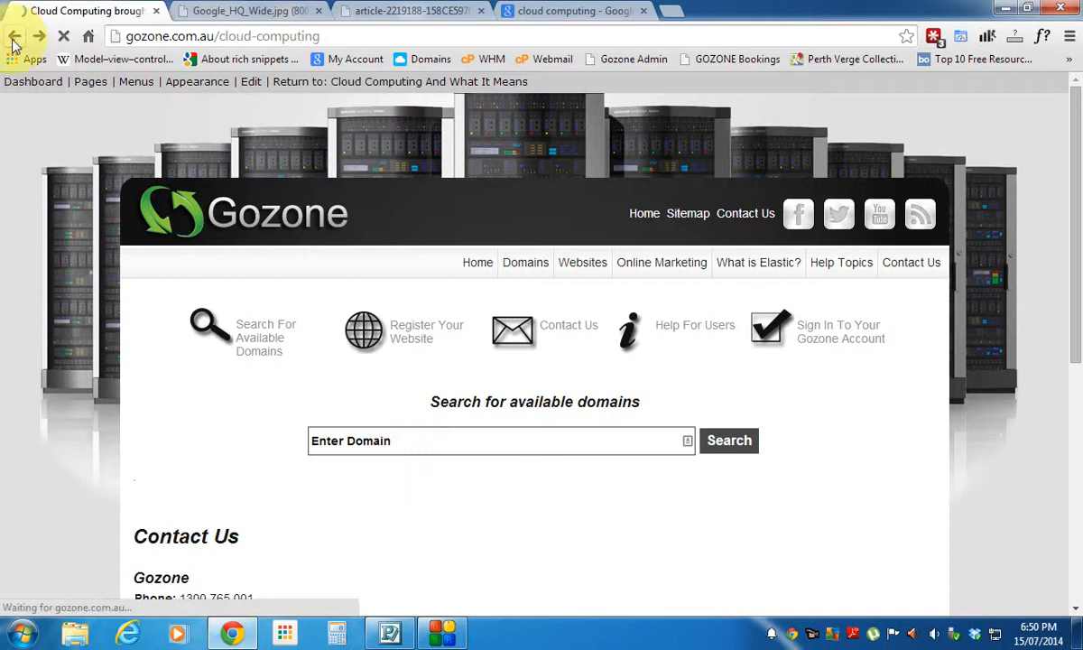
scroll(601, 347, up, 5)
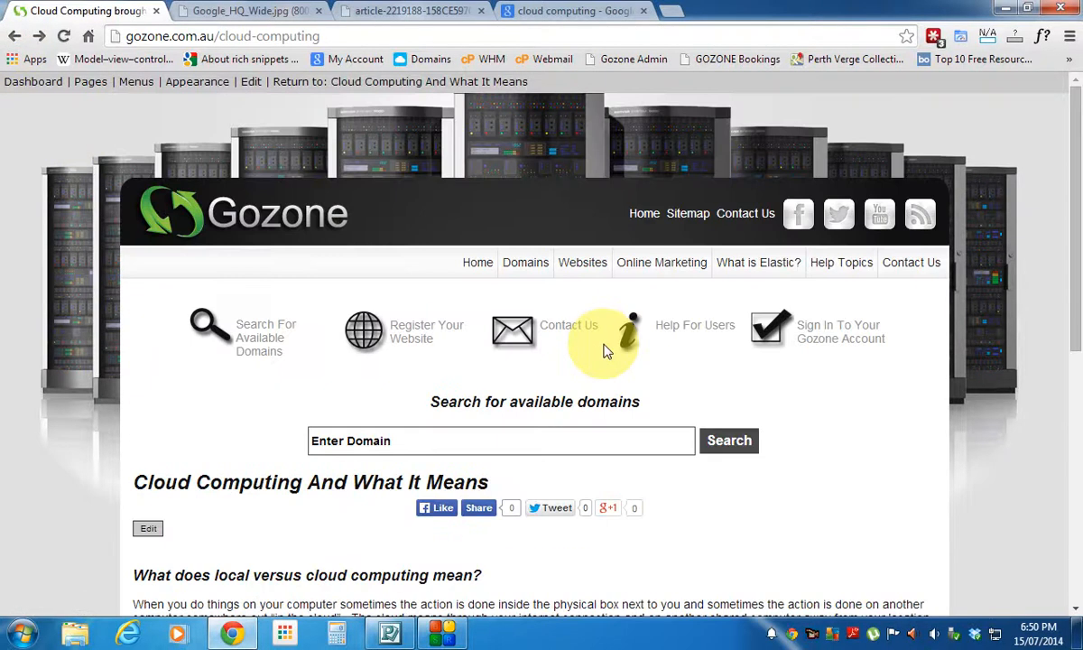